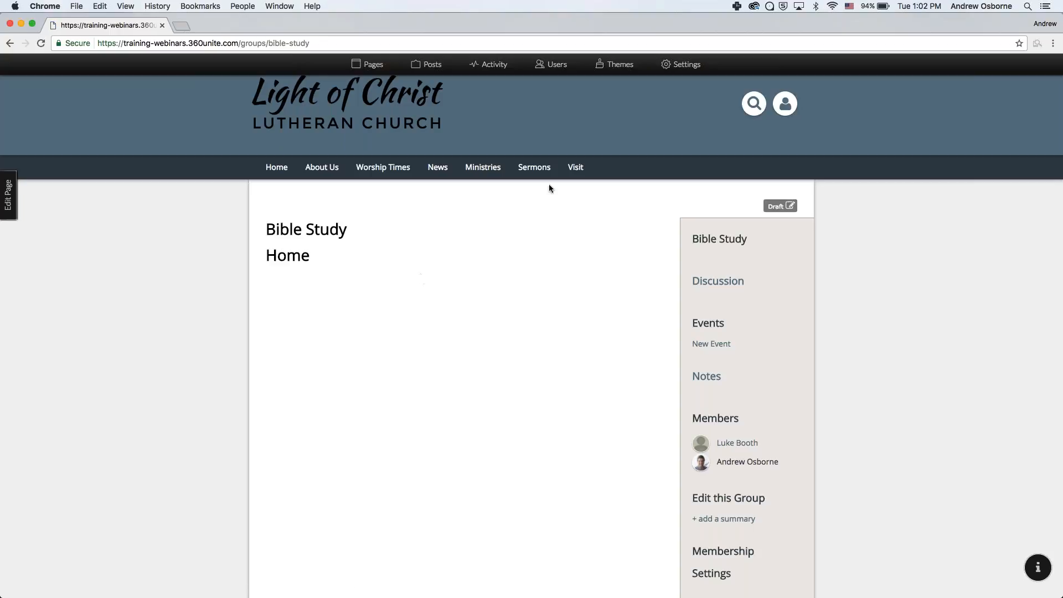
Try to delete the Bible Study group listed under Ministries in the site's pages
scroll(752, 354, "down", 3)
scroll(752, 354, "up", 3)
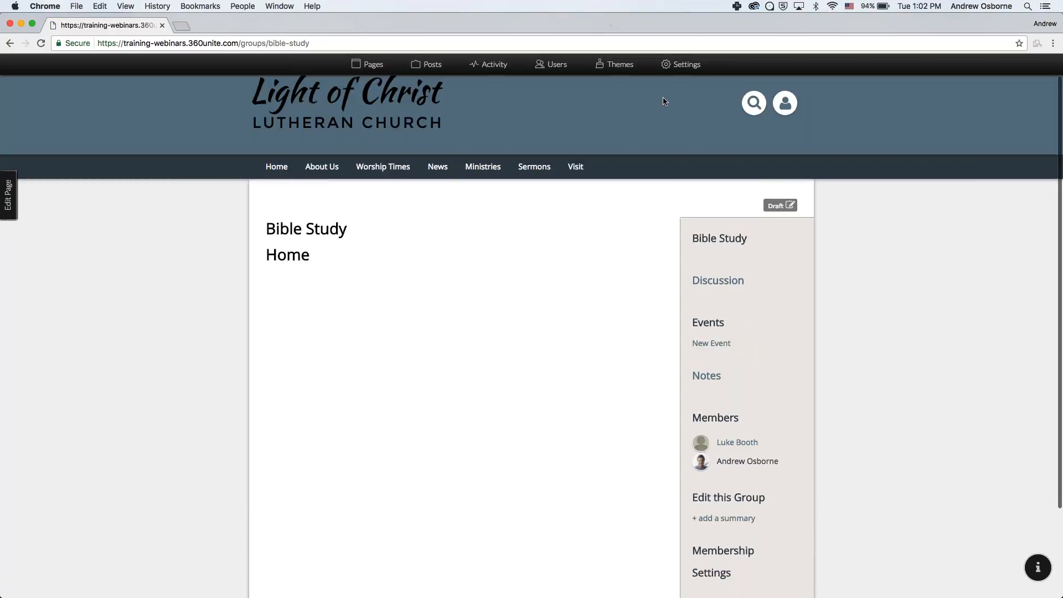
left_click(370, 66)
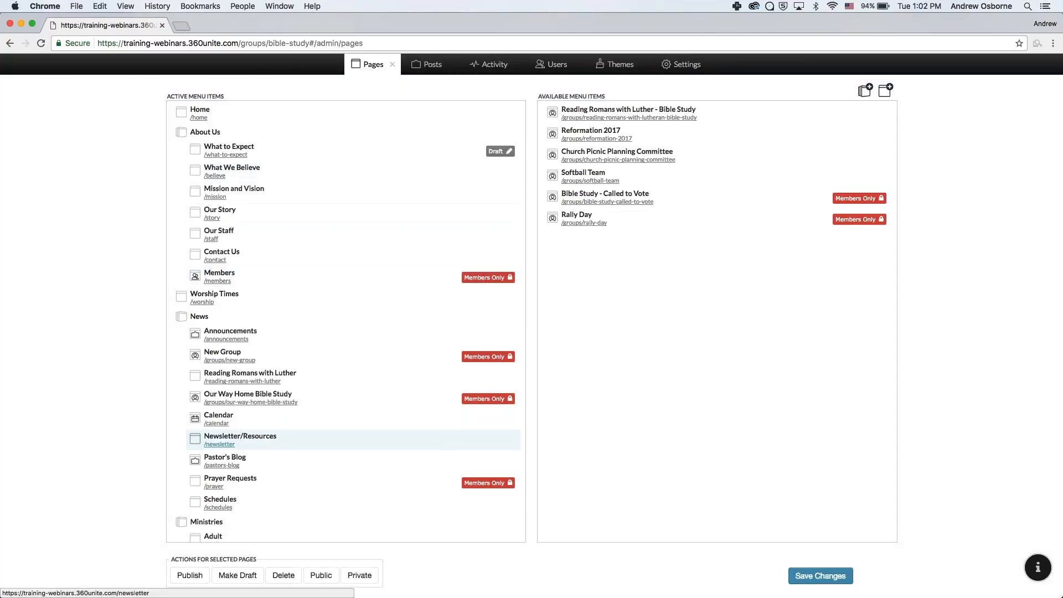
scroll(254, 442, "down", 4)
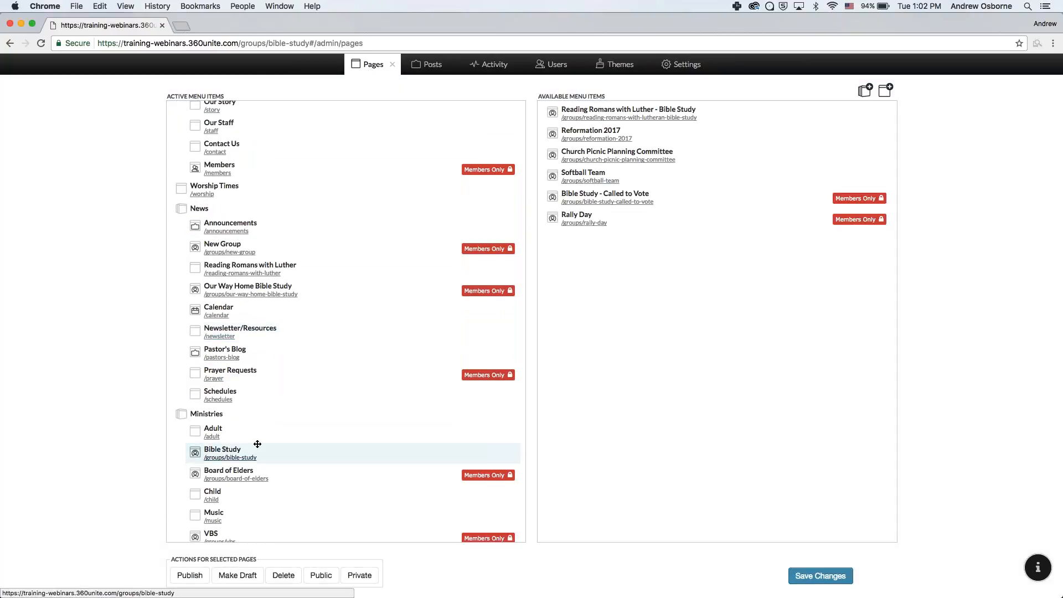
left_click(261, 449)
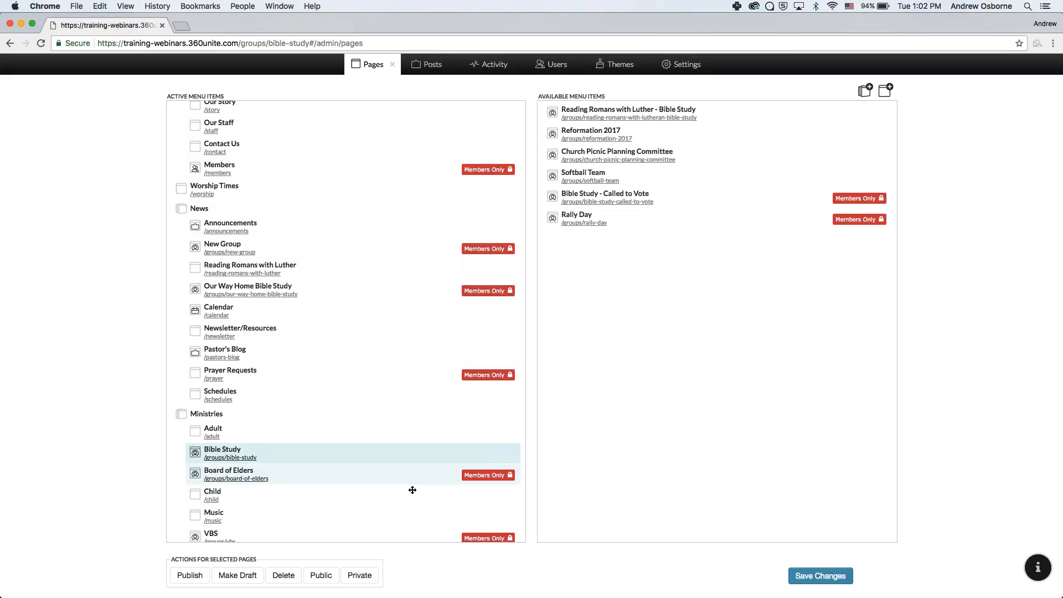
left_click(284, 576)
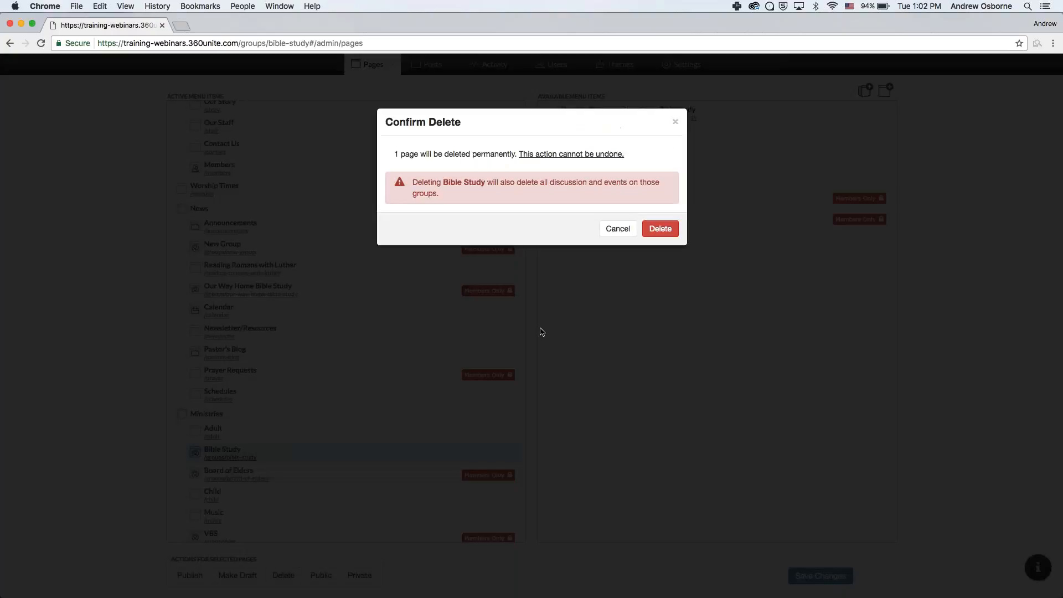
left_click(662, 229)
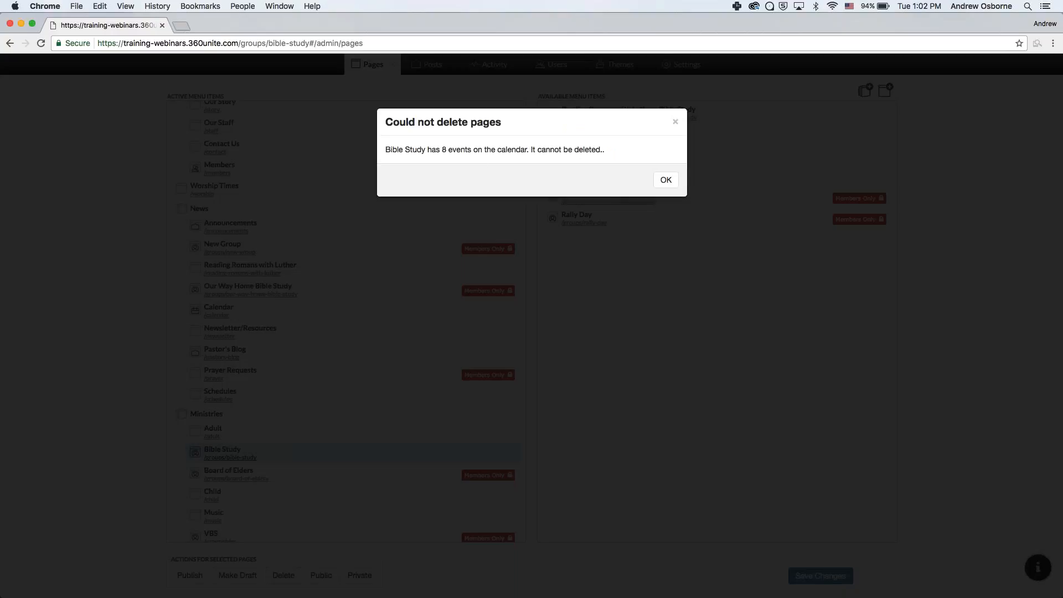
left_click(664, 181)
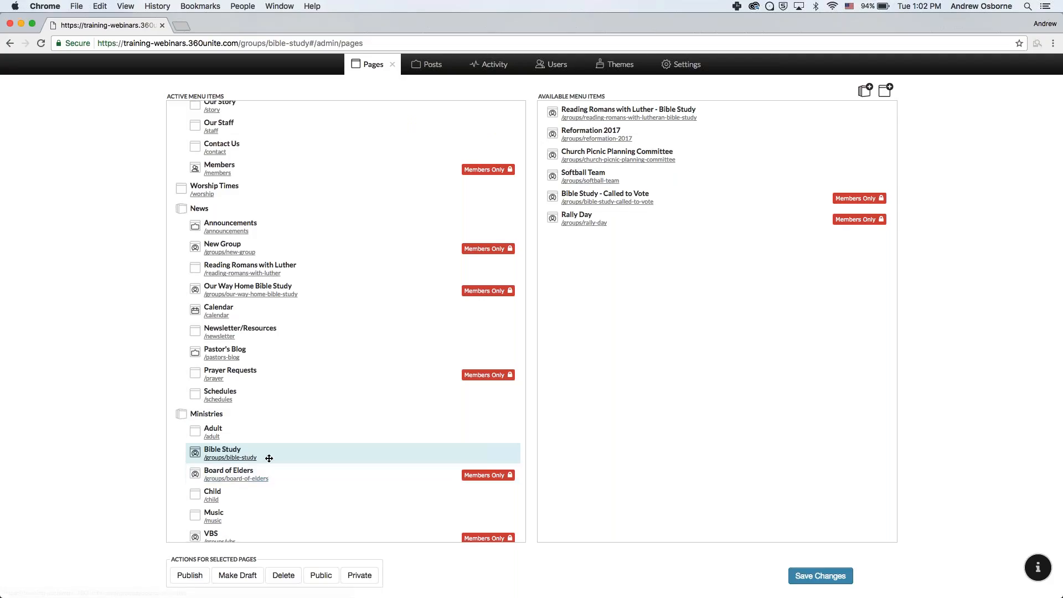
Create a new page from the Group template in the available menu items
scroll(689, 479, "down", 1)
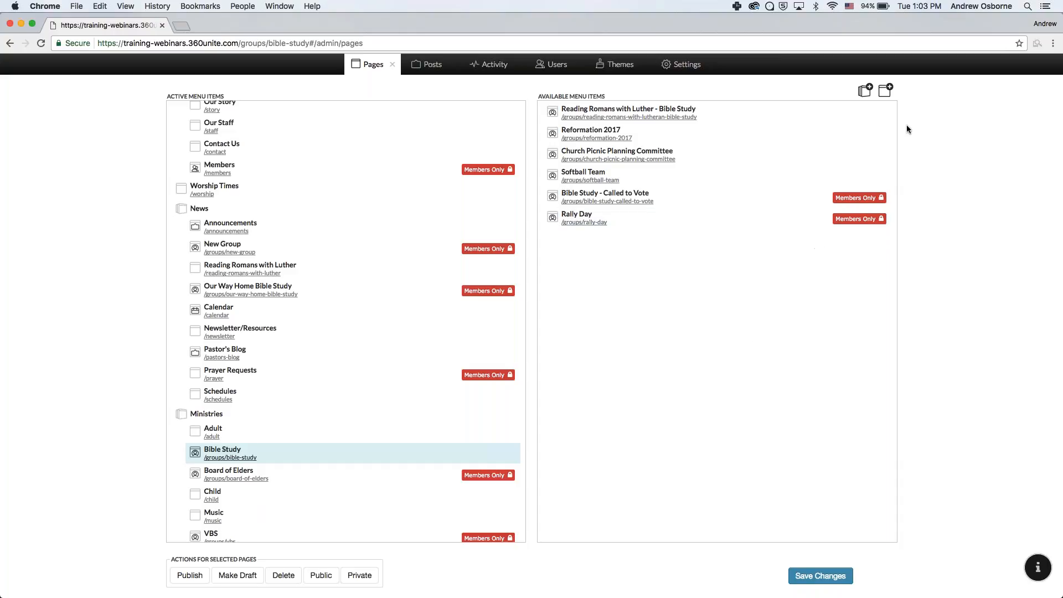
left_click(886, 93)
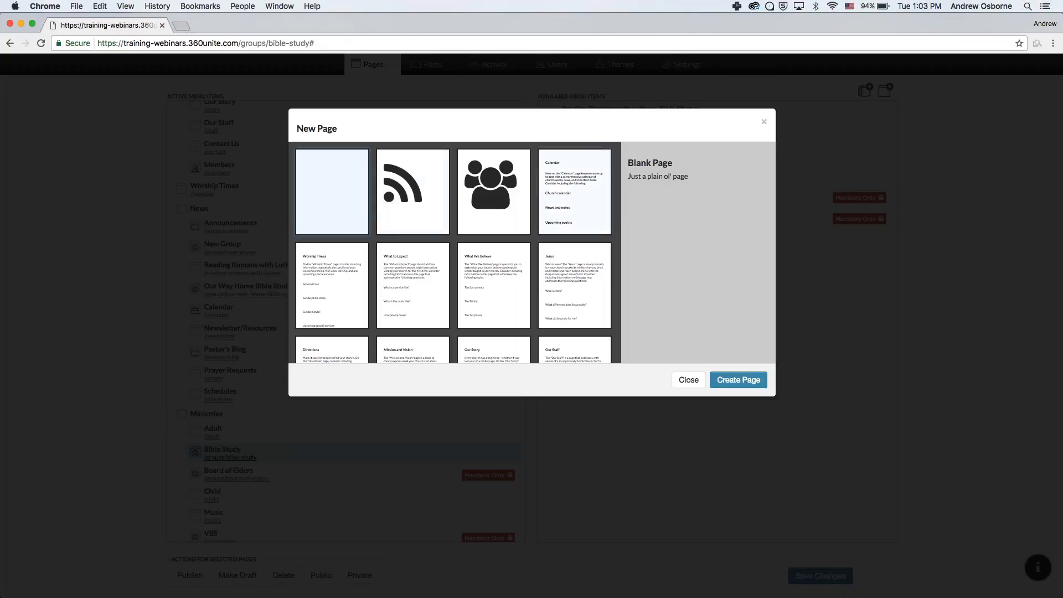
scroll(414, 261, "down", 1)
scroll(403, 288, "up", 1)
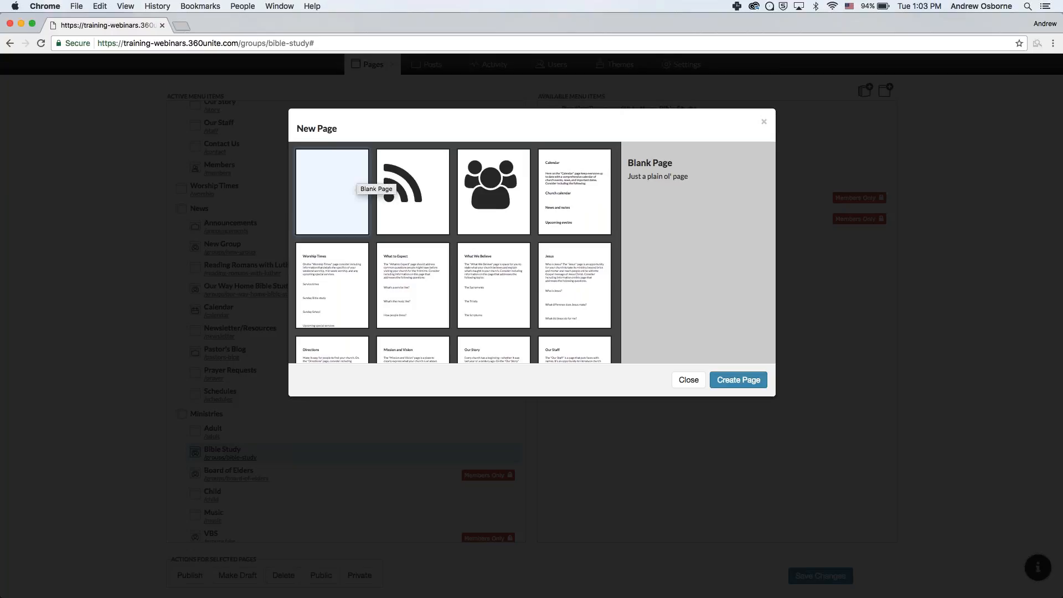
left_click(405, 186)
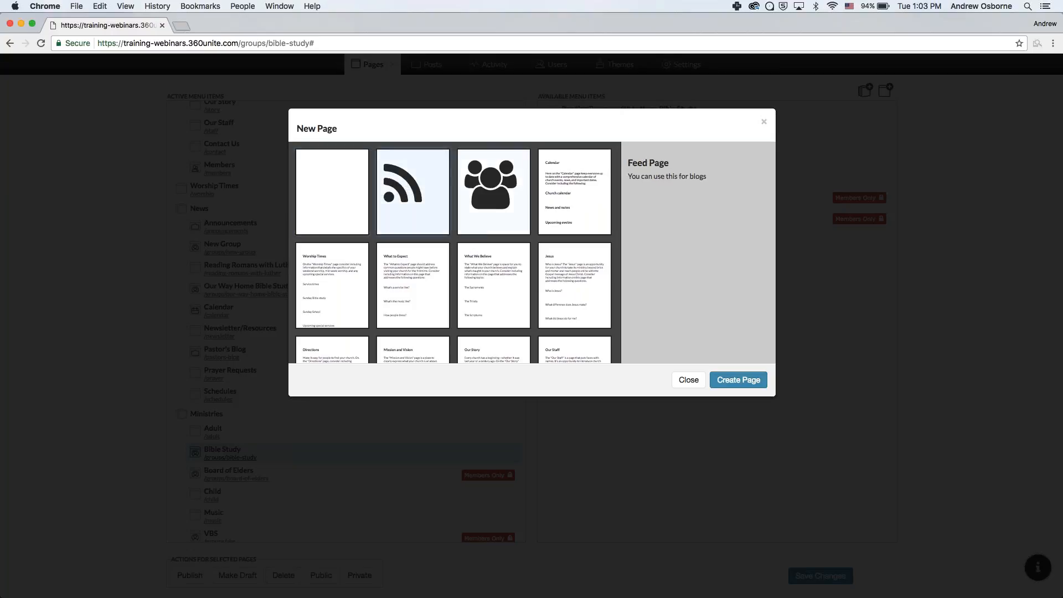
left_click(501, 178)
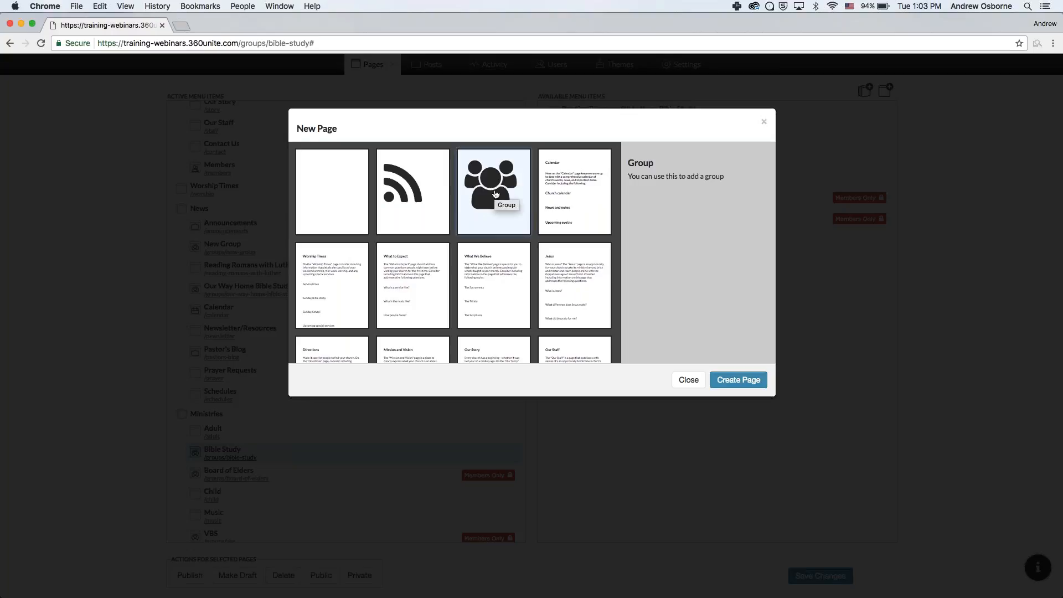
left_click(736, 382)
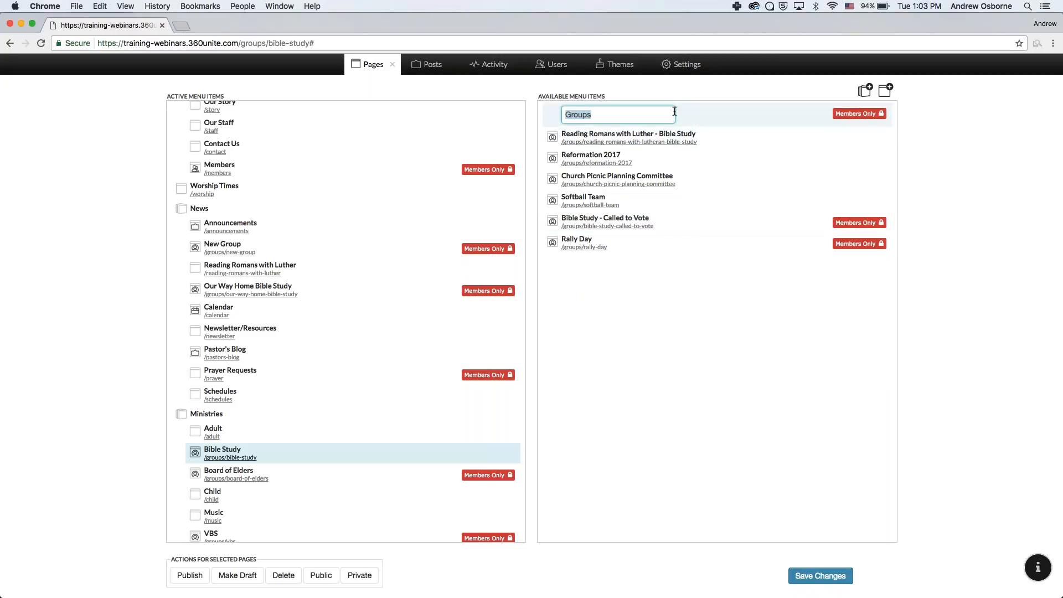
Name the new group page Bible Study 2 and save it placed directly below Bible Study under Ministries
type("Be")
key("BackSpace")
key("BackSpace")
type("Bible Study 2")
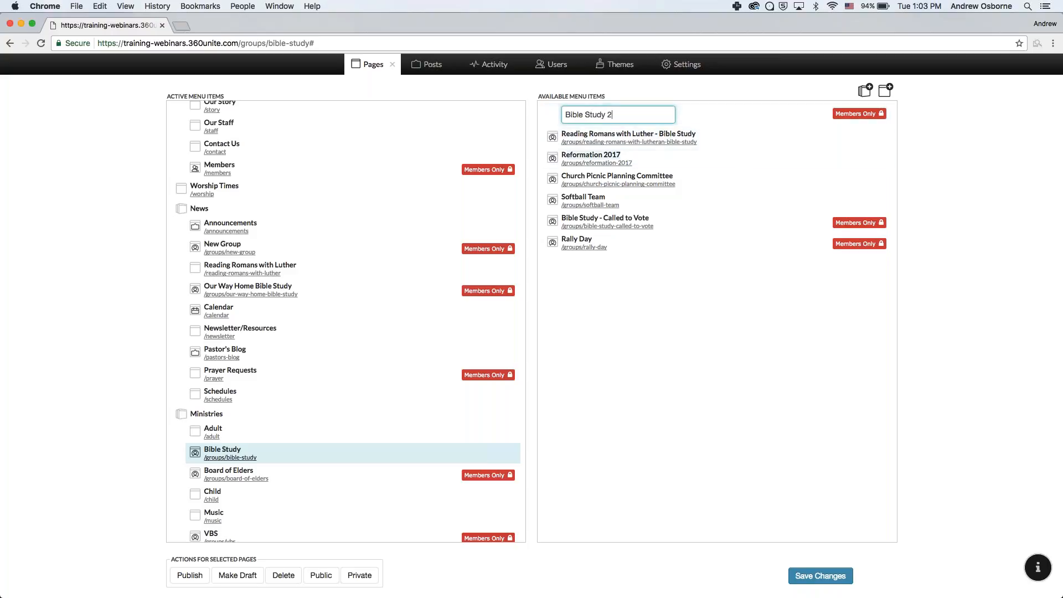
left_click(822, 582)
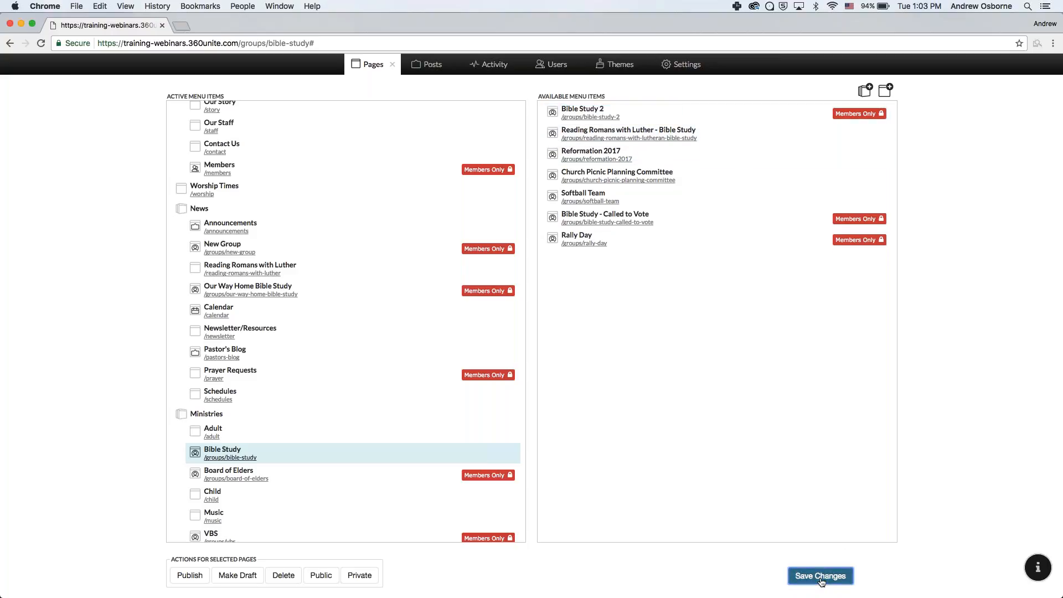
left_click_drag(585, 110, 237, 474)
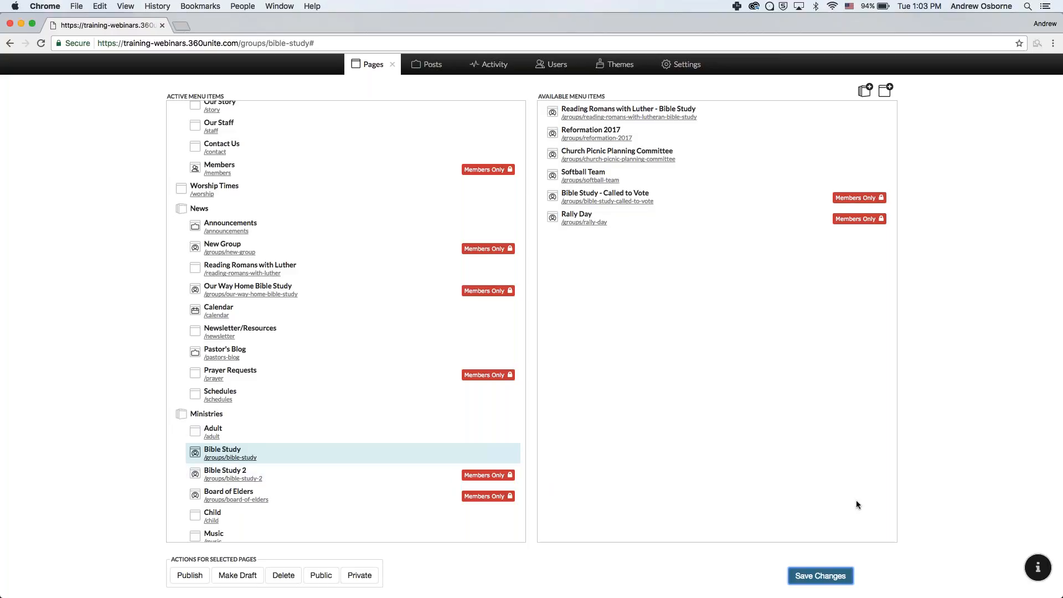
left_click(828, 577)
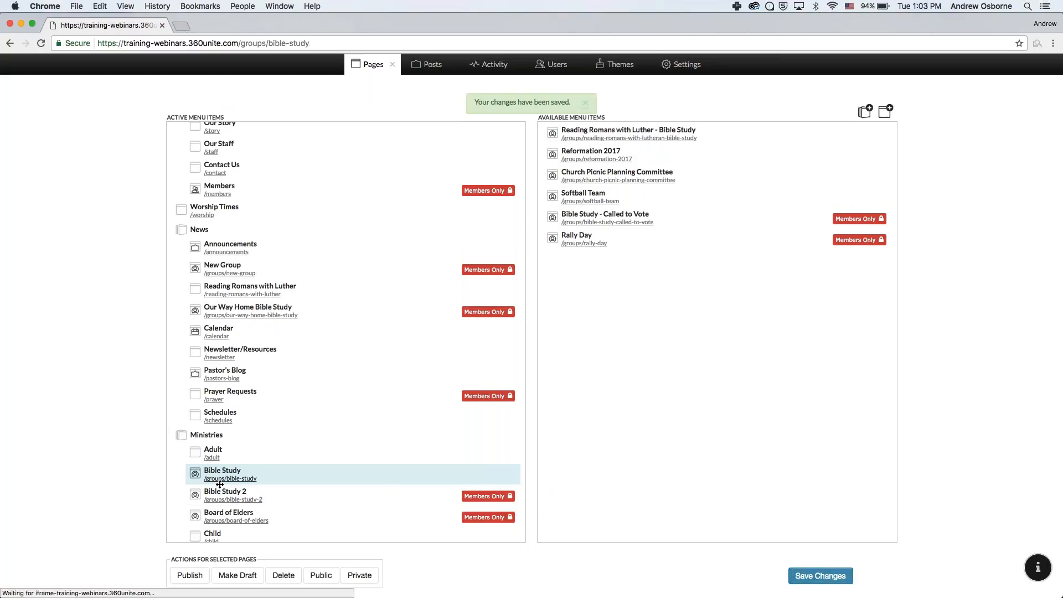
Try to make the Bible Study 2 group public through the bulk page actions and dismiss the notices
left_click(289, 501)
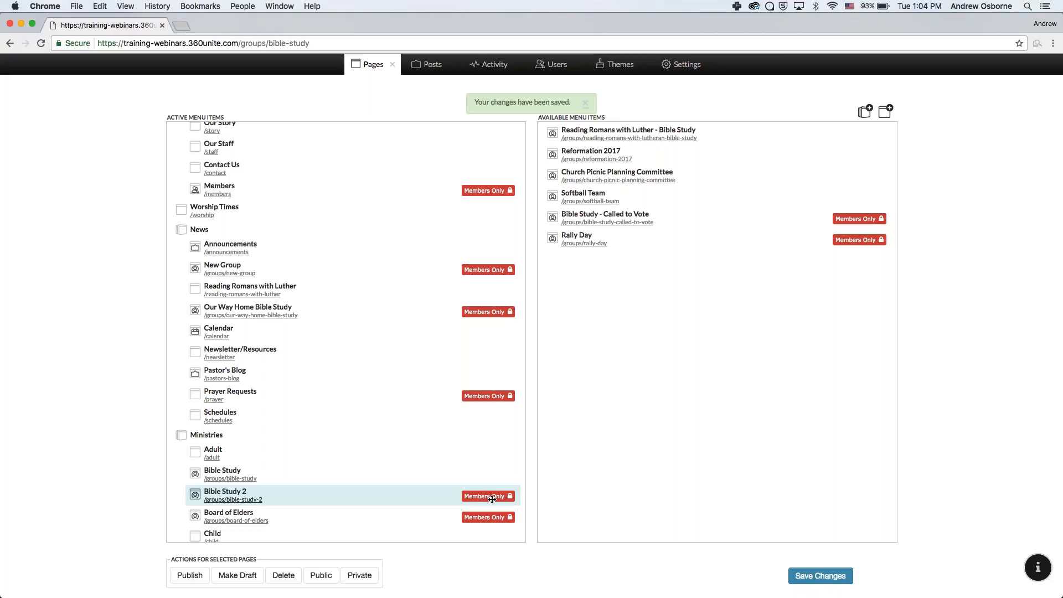
left_click(321, 575)
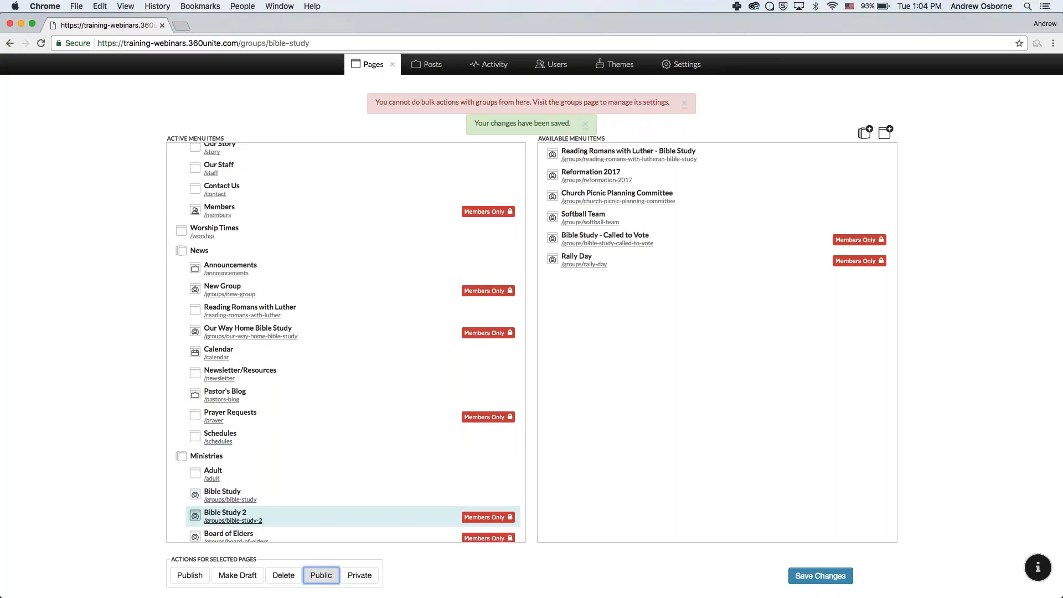
left_click(685, 103)
left_click(587, 103)
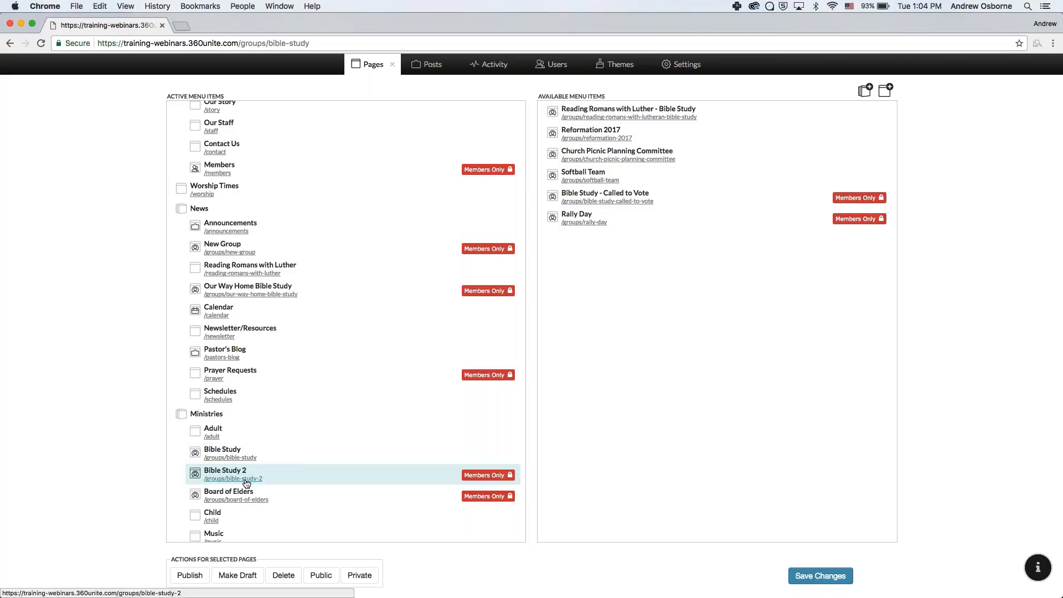
Leave page management and open the Bible Study 2 group page from the site's Ministries pages
left_click(392, 64)
mouse_move(483, 167)
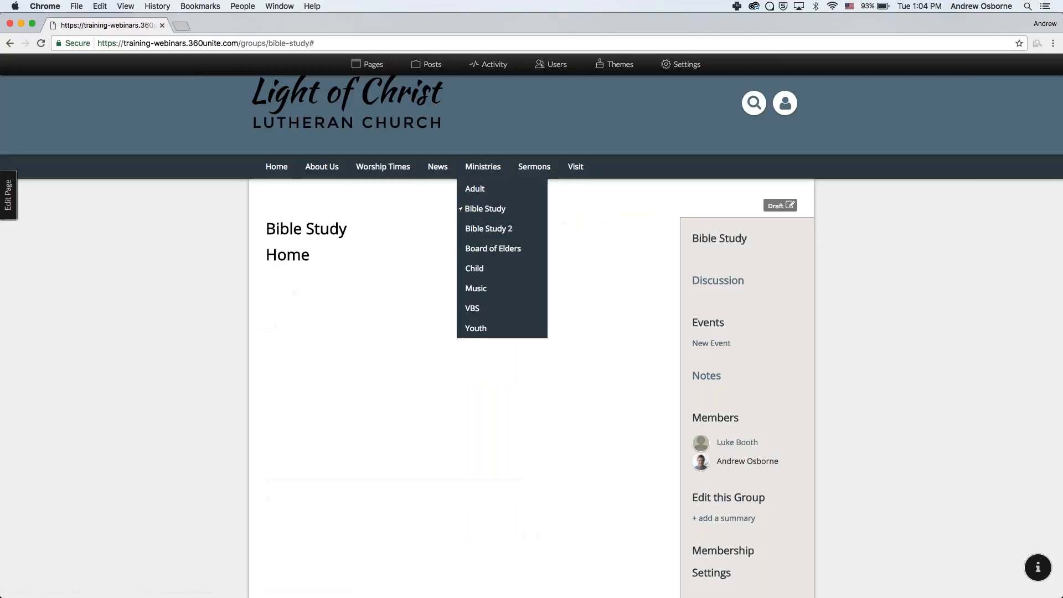
left_click(496, 237)
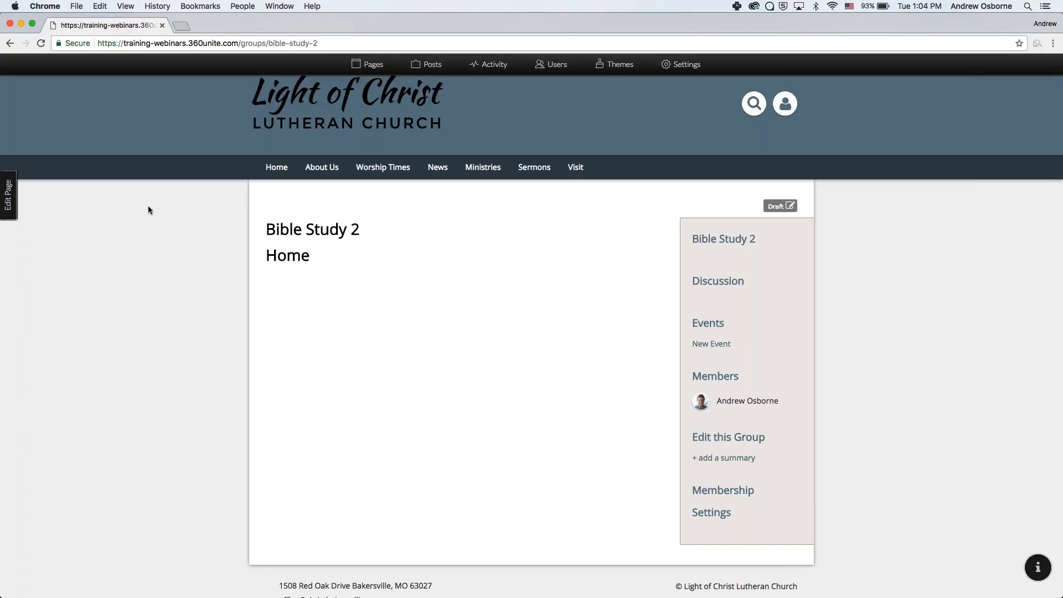
Edit the Bible Study 2 home page with the layout of one full-width row above three equal columns, keeping the status as Draft
left_click(9, 205)
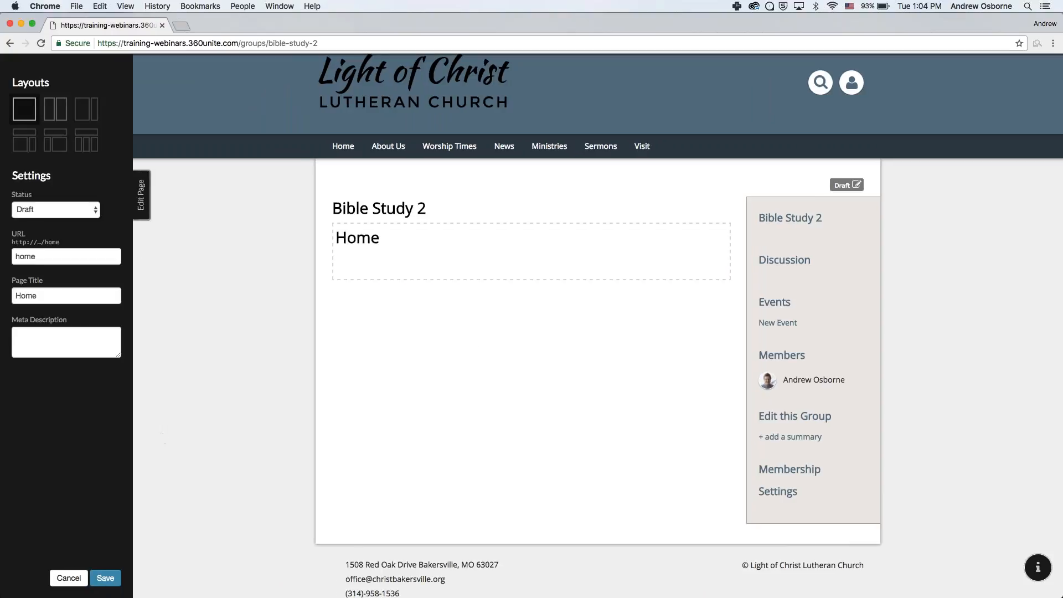
left_click(85, 141)
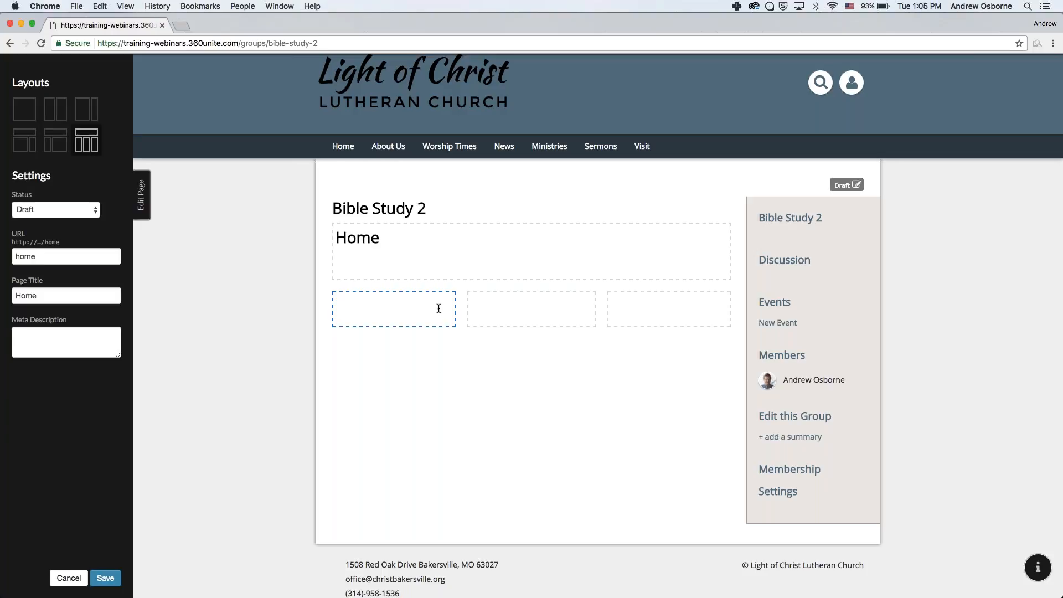
left_click(70, 209)
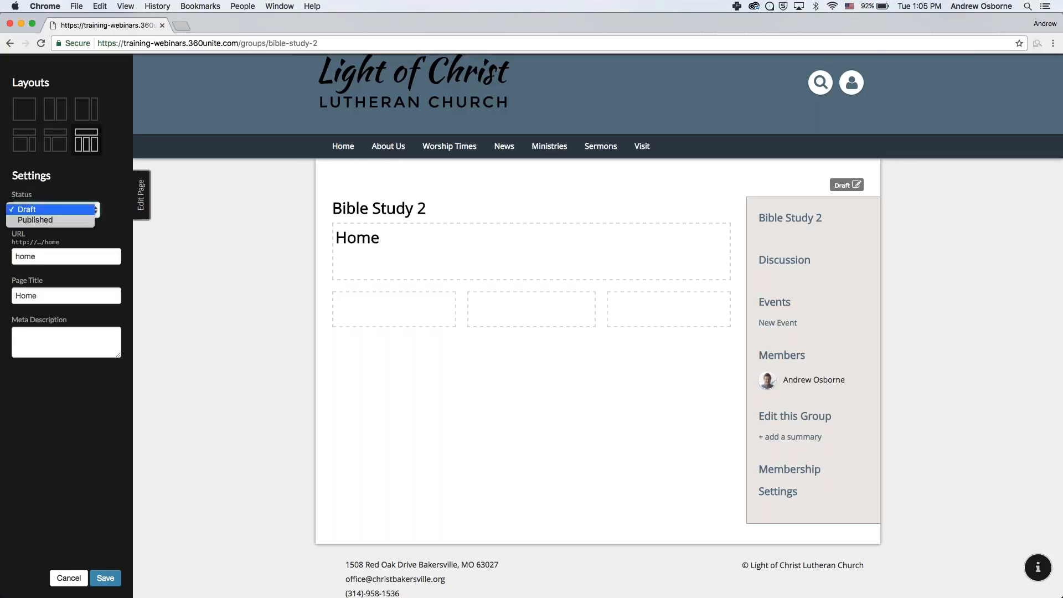
left_click(46, 210)
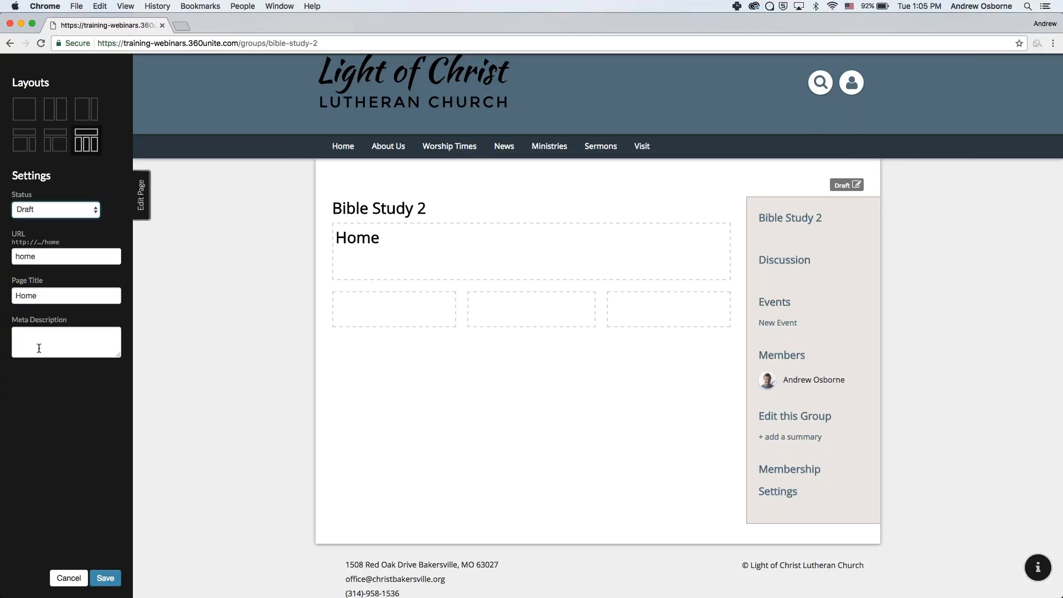
Delete the Home heading from the full-width content block
left_click(401, 240)
key("super+a")
key("BackSpace")
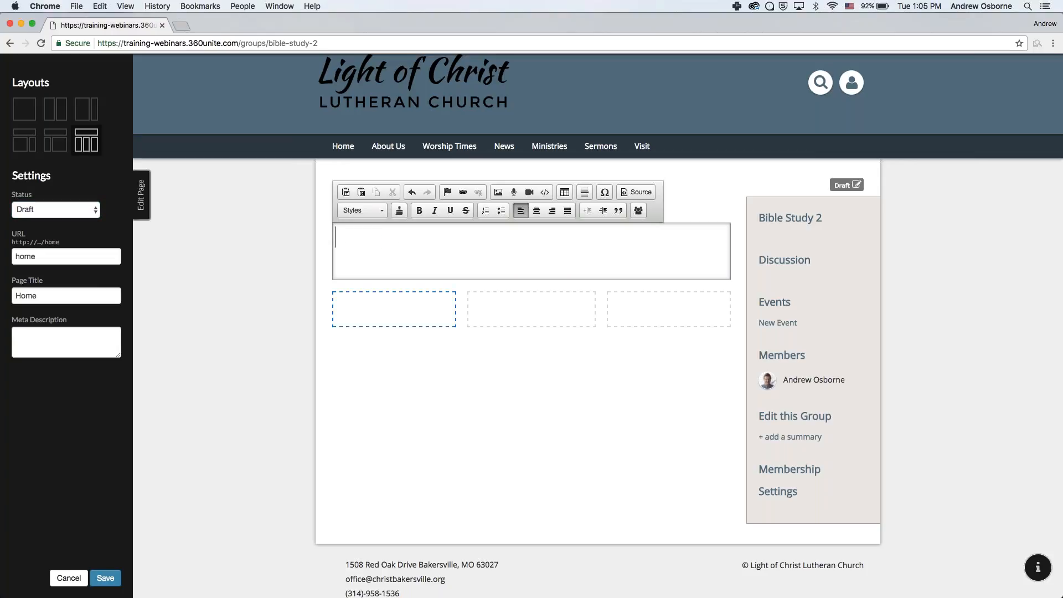
Start an image upload for the full-width block and browse from the Desktop's 00 Current Projects to the Church360 Unite webinars folder
left_click(501, 191)
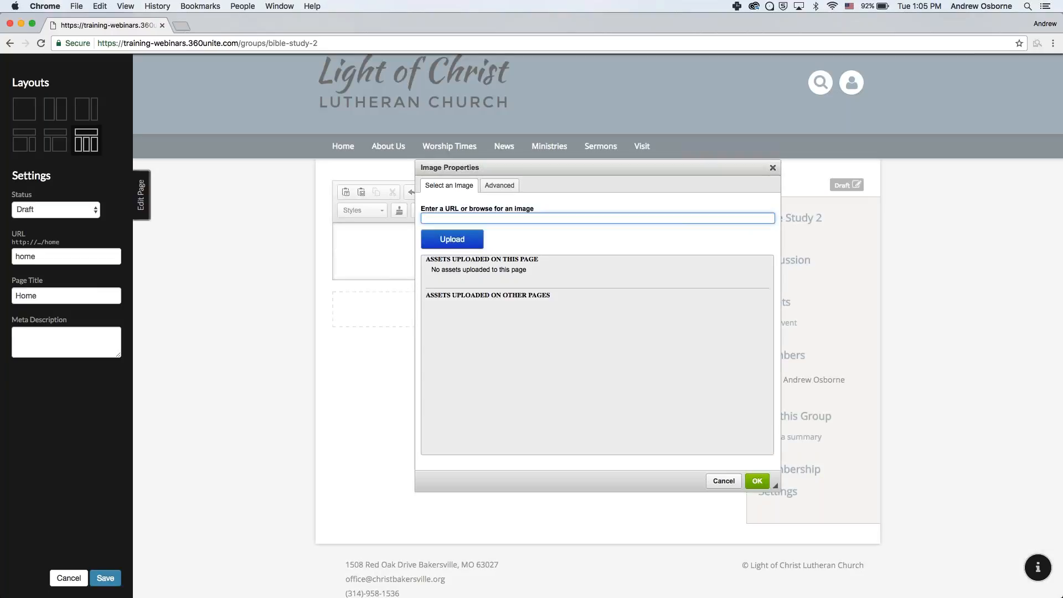
left_click(457, 296)
left_click(454, 246)
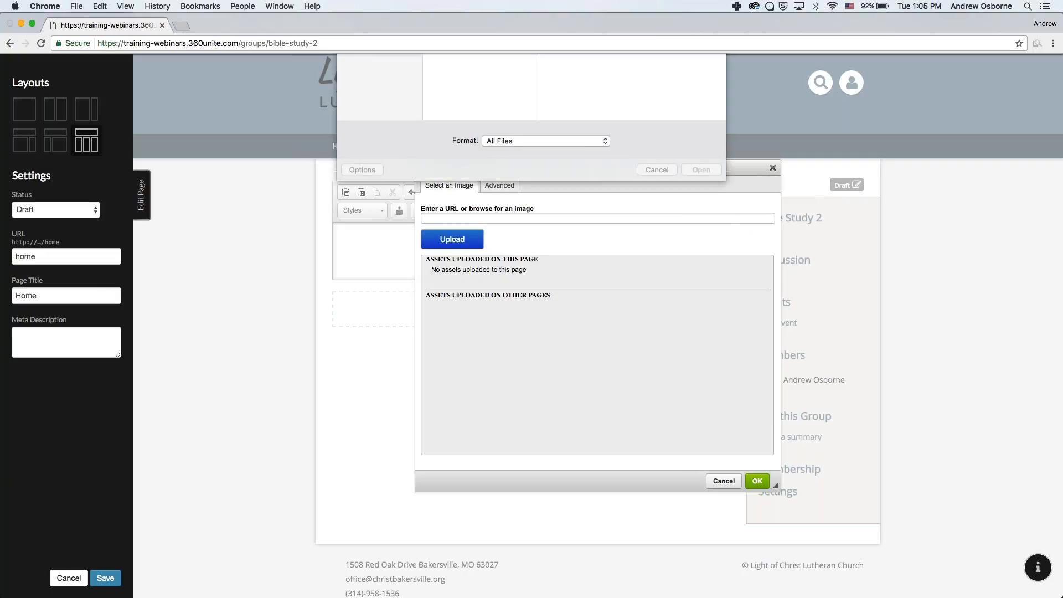
left_click(503, 64)
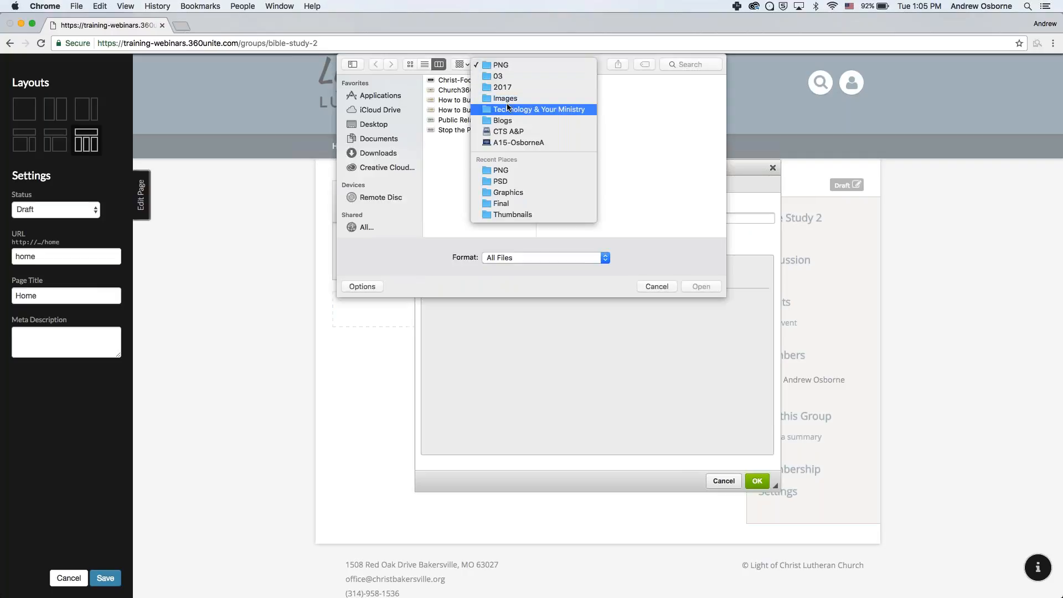
left_click(374, 124)
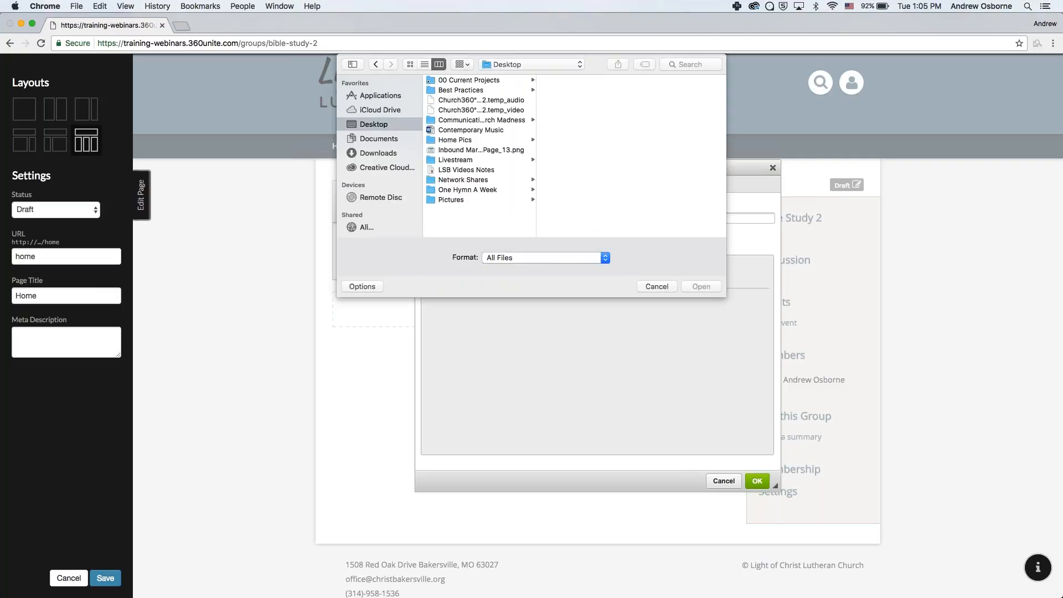
left_click(466, 81)
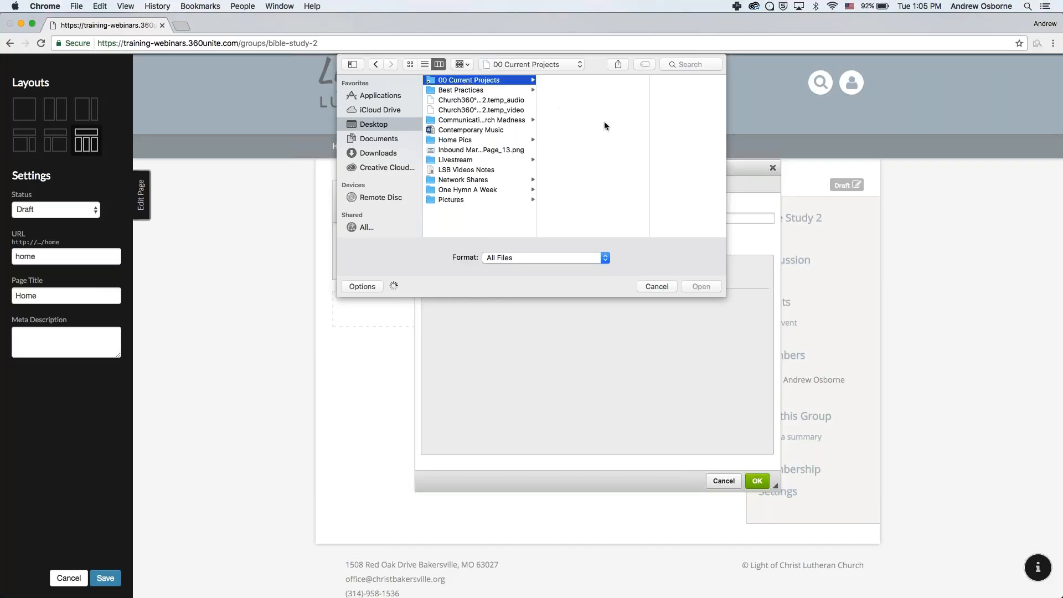
left_click(586, 111)
left_click(659, 91)
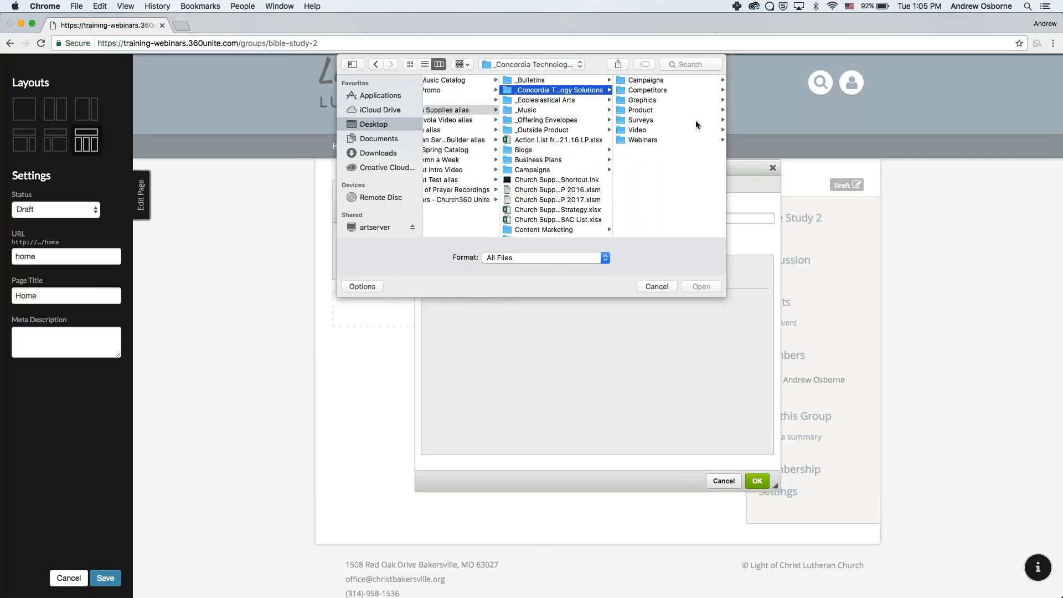
left_click(646, 140)
left_click(654, 120)
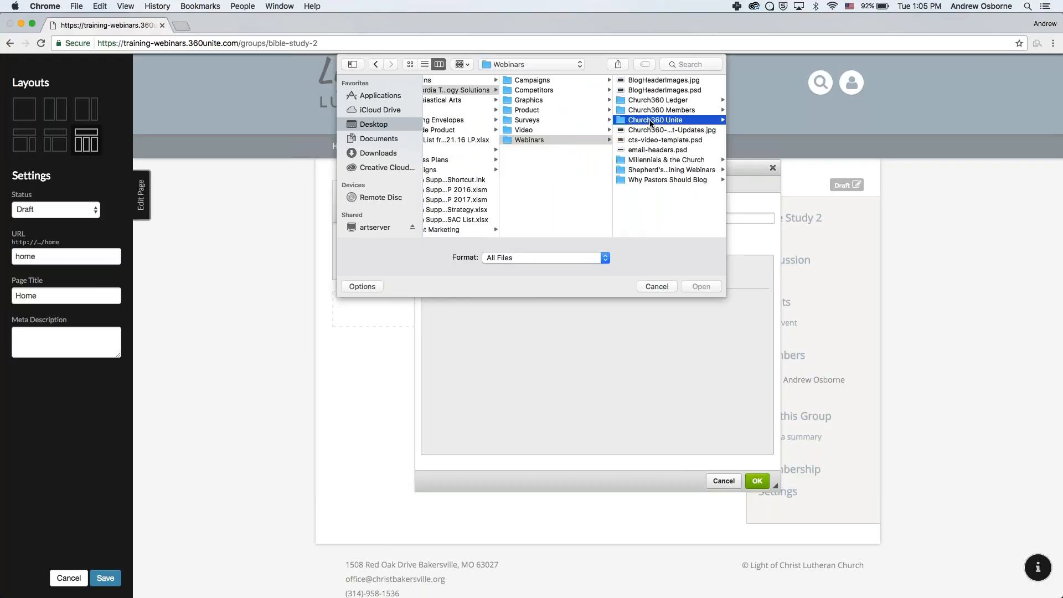
Upload Banner - RallyDay.jpg from the Rally Day resources of the 2016-11-15 overview folder and insert it in the full-width block
scroll(696, 116, "down", 5)
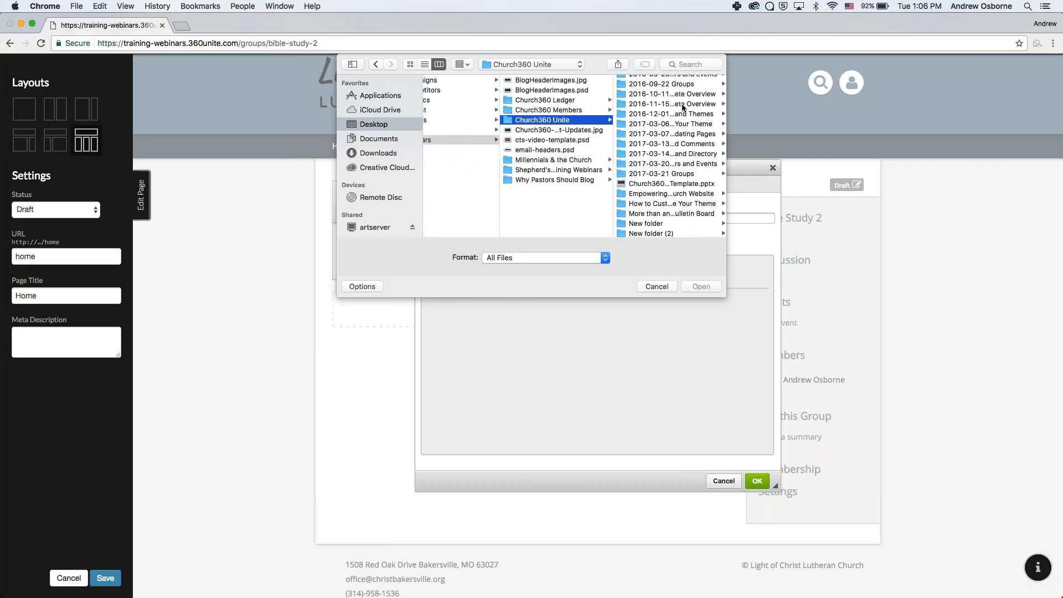
left_click(681, 97)
left_click(650, 92)
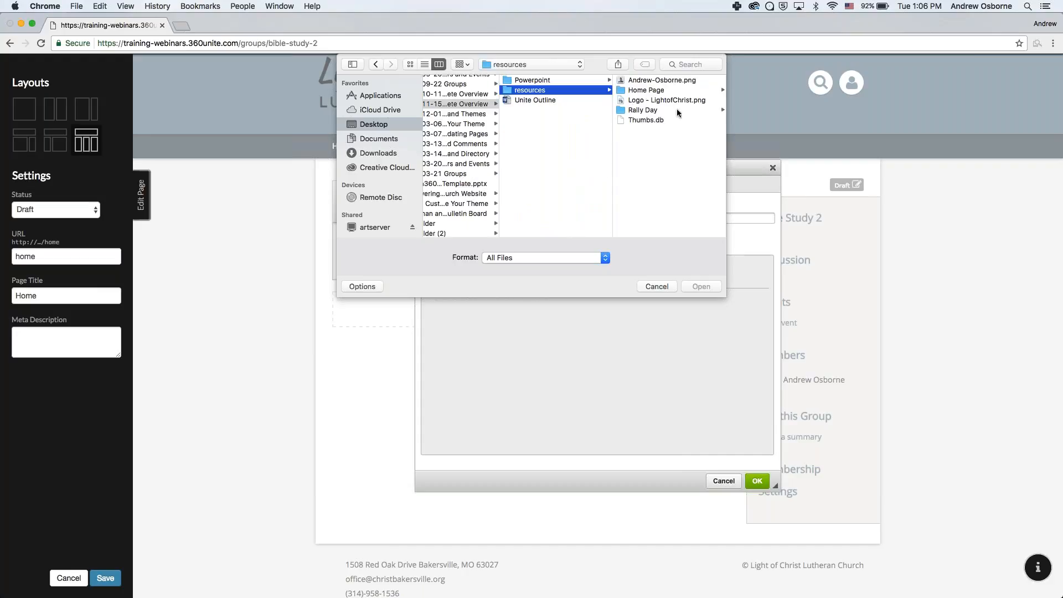
left_click(650, 91)
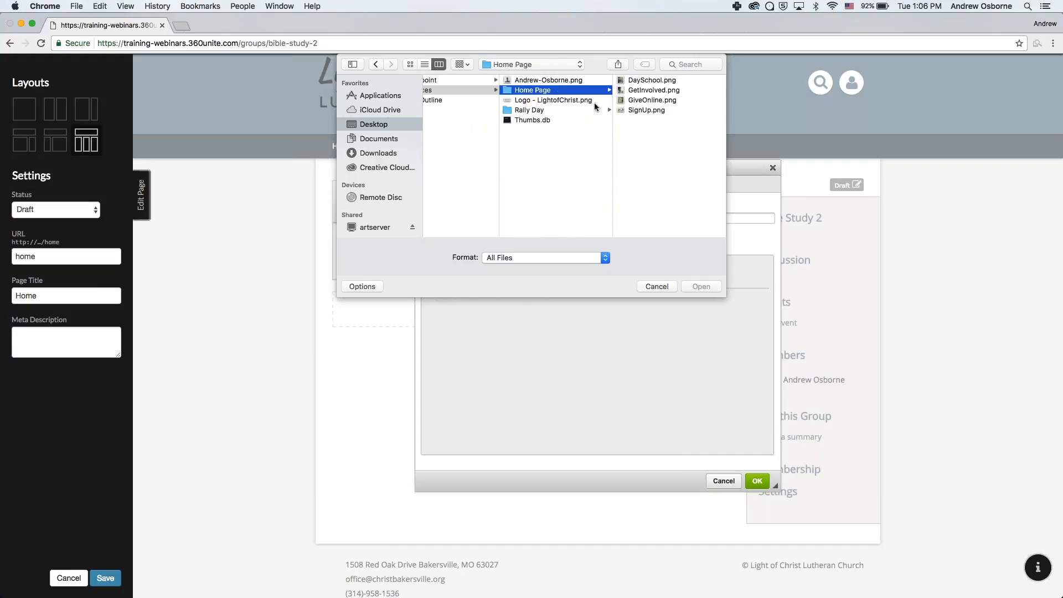
left_click(563, 110)
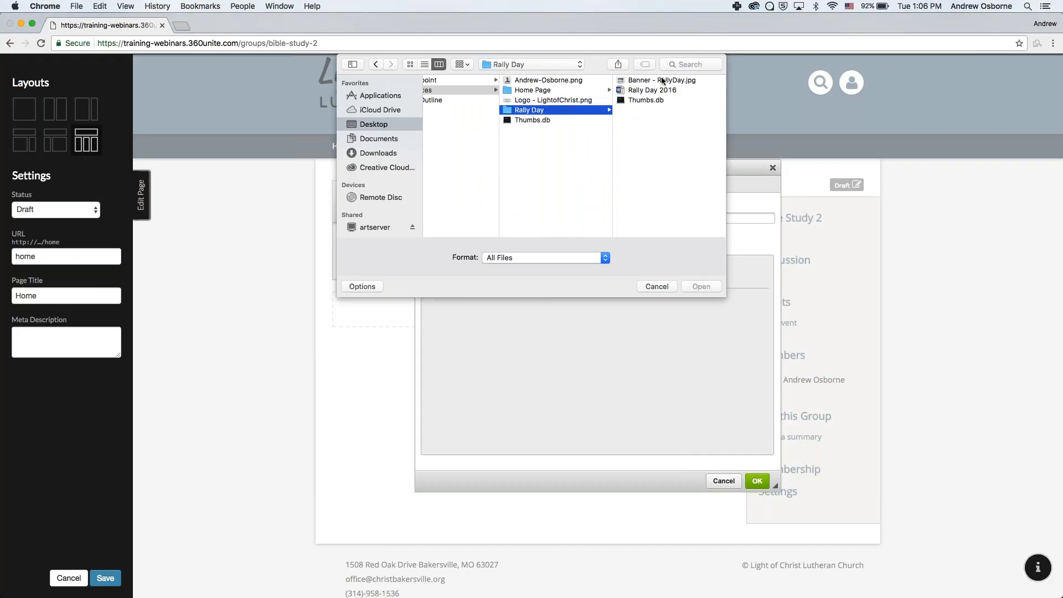
left_click(660, 82)
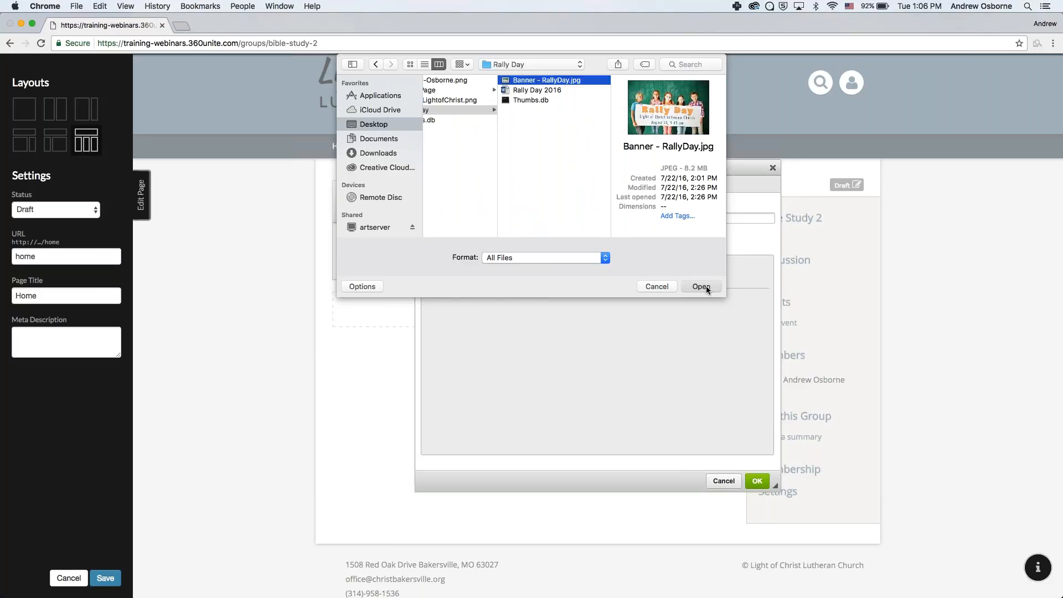
left_click(701, 286)
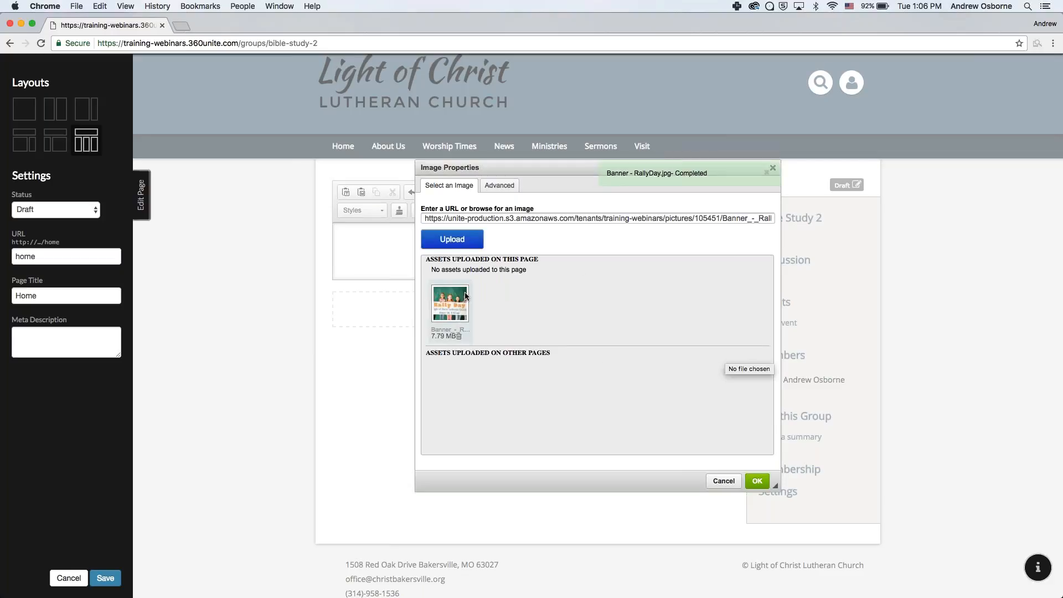
left_click(757, 480)
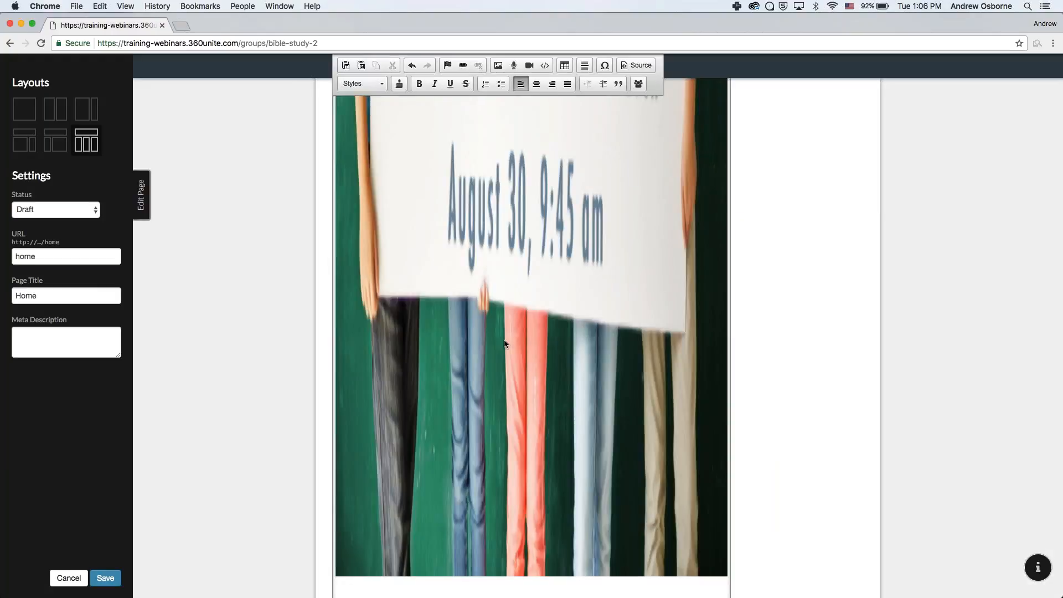
Open the advanced properties of the inserted Rally Day banner and unlock its aspect ratio
scroll(504, 344, "down", 3)
scroll(503, 344, "up", 10)
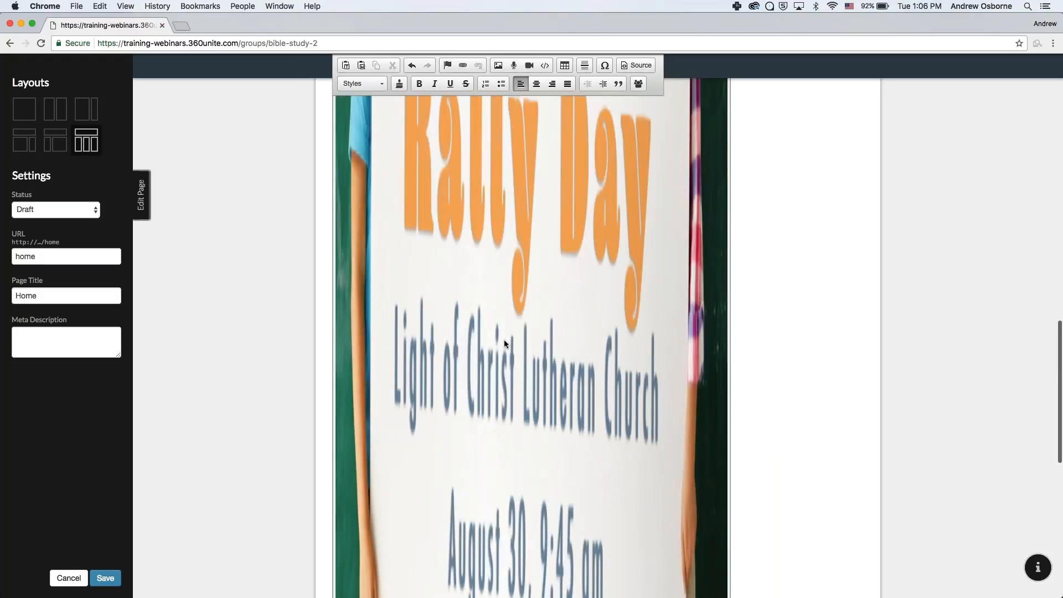
scroll(504, 343, "up", 5)
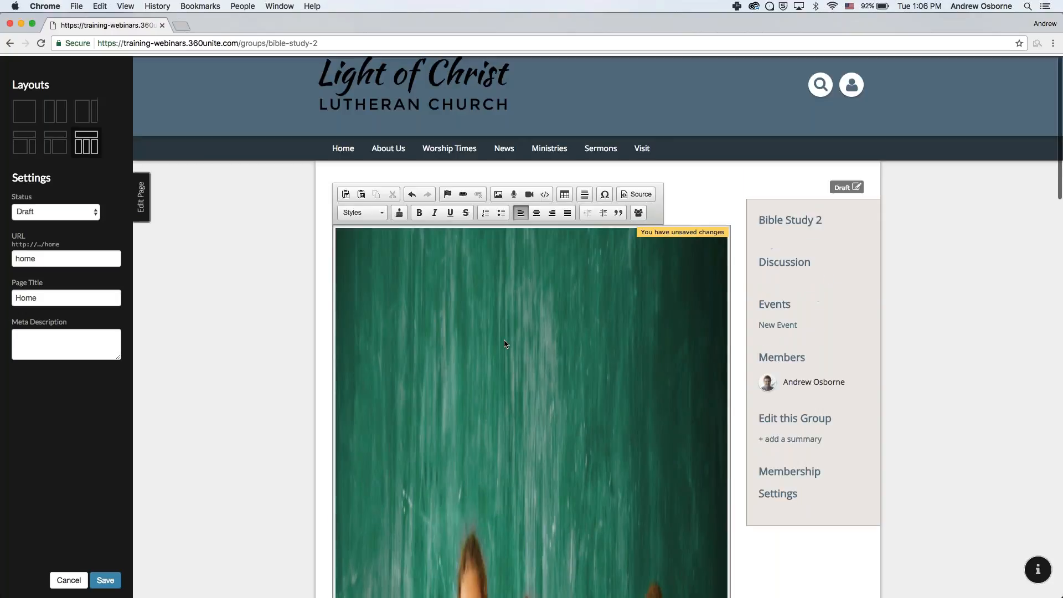
scroll(504, 343, "down", 6)
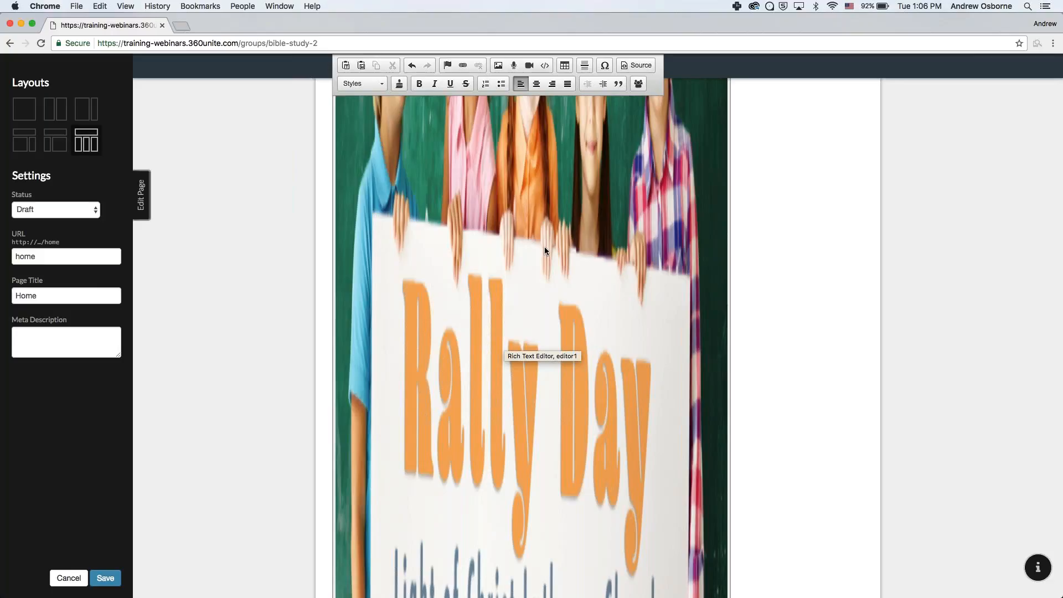
key("super+a")
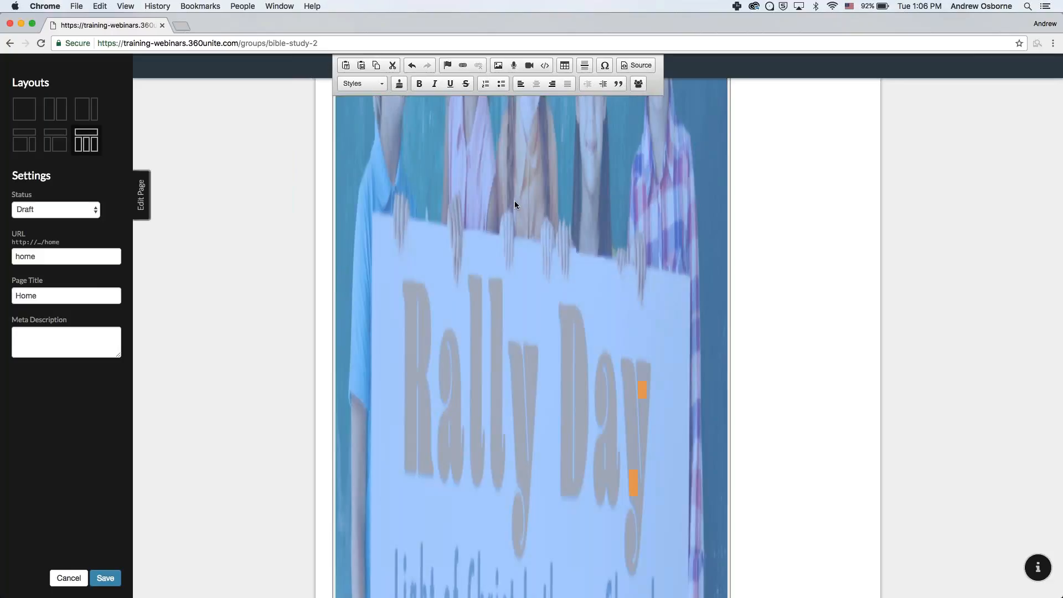
double_click(541, 232)
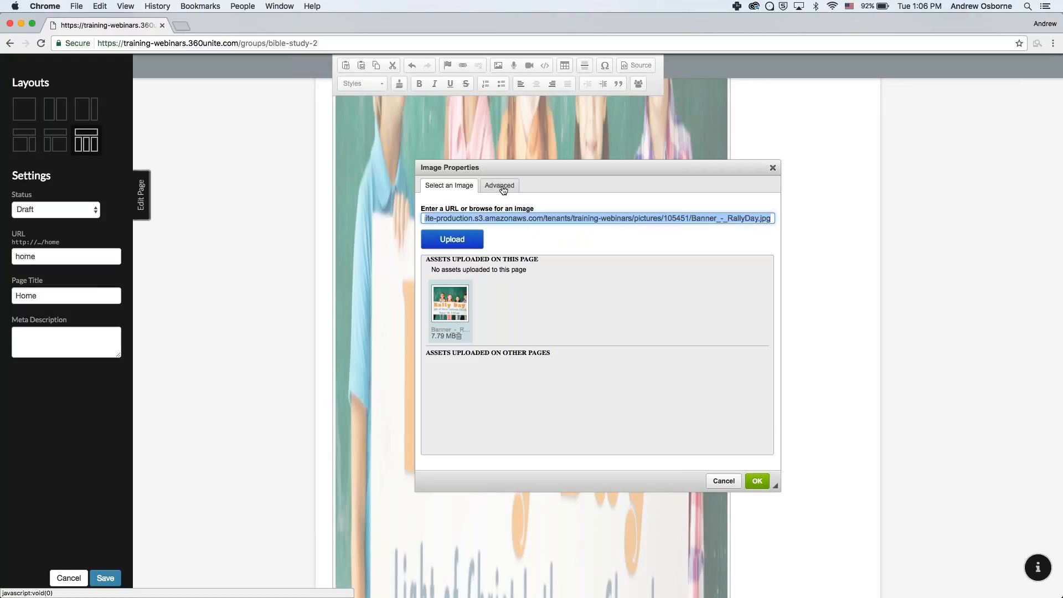
left_click(501, 186)
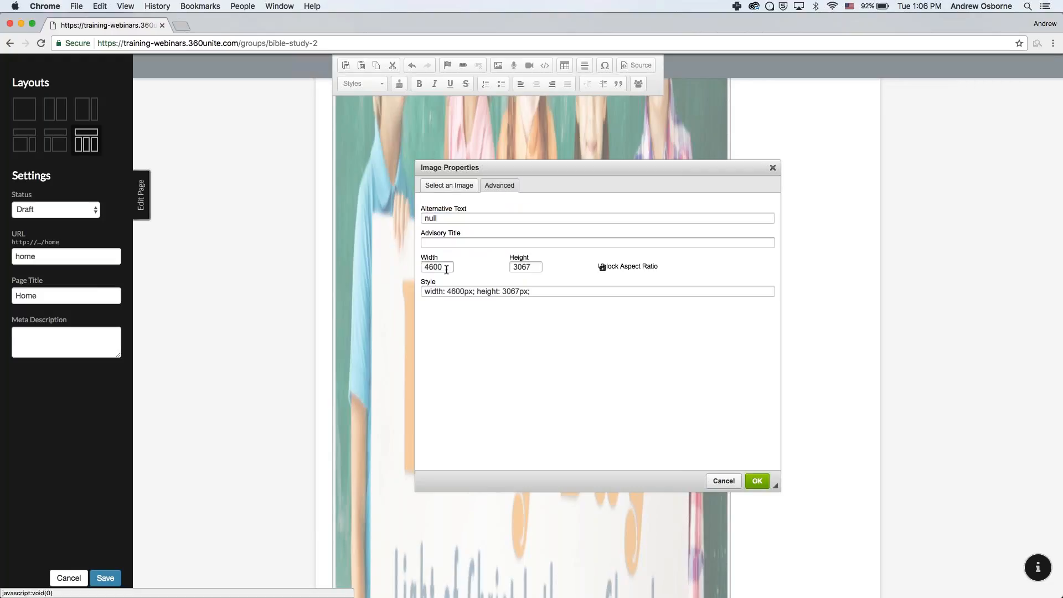
left_click(447, 271)
left_click_drag(446, 270, 410, 267)
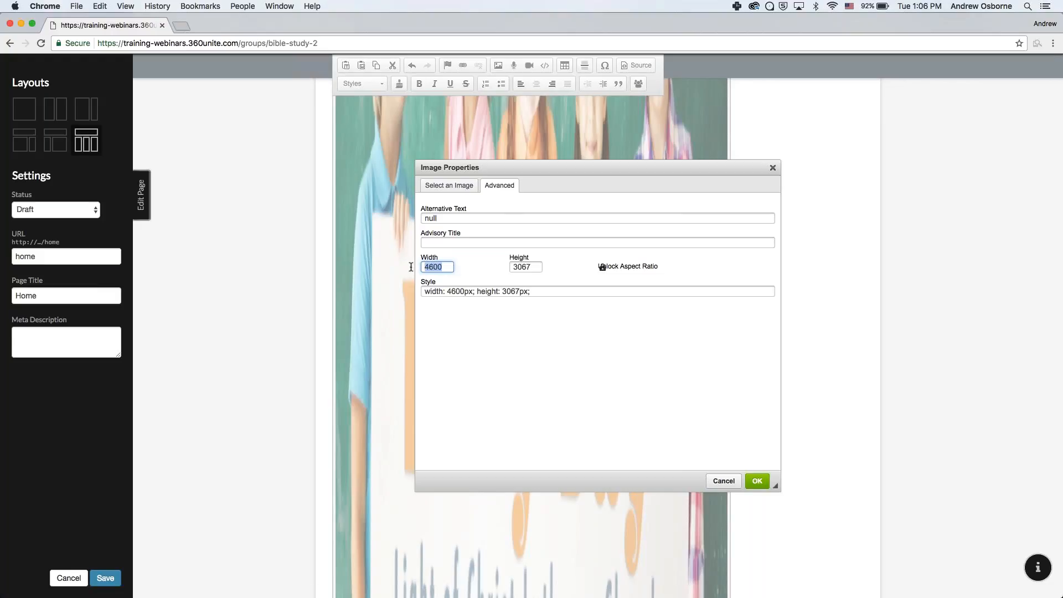
left_click(603, 272)
triple_click(604, 271)
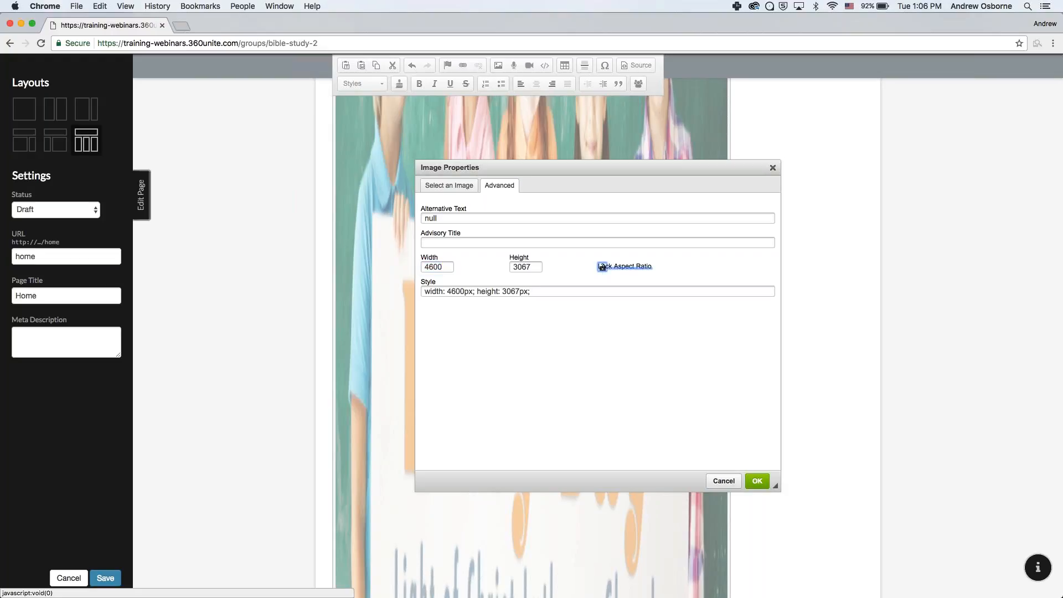
Set the banner image's width to 100%, clear its height, and apply the properties
double_click(442, 267)
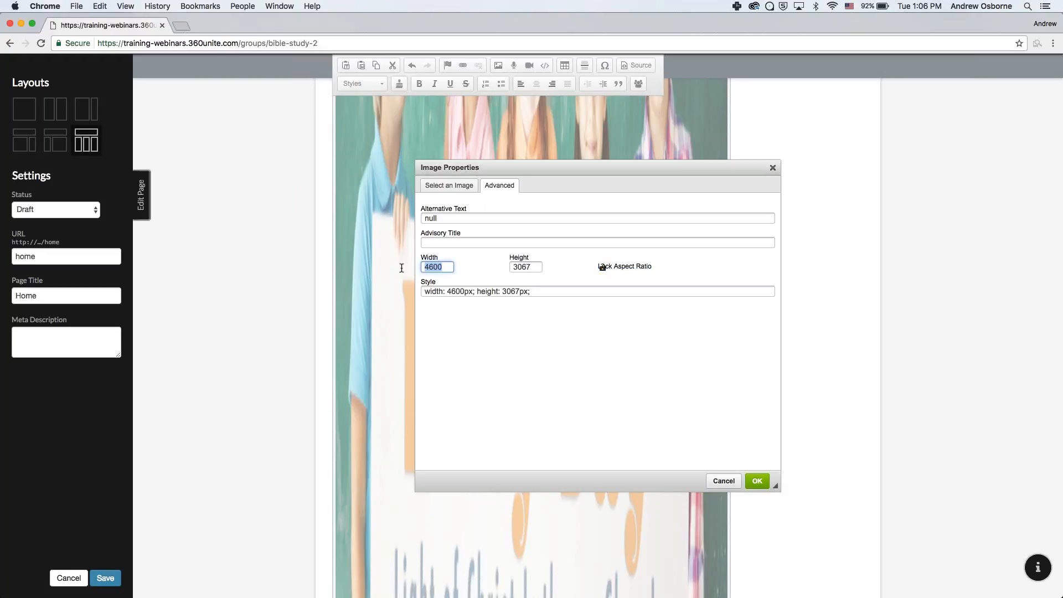
type("100%")
left_click_drag(532, 267, 514, 269)
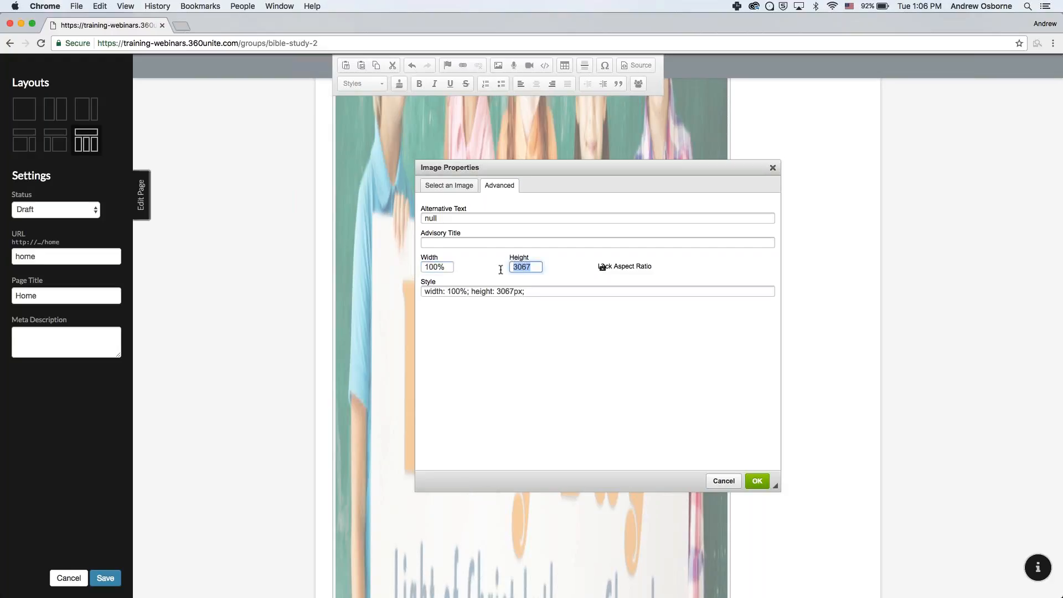
key("BackSpace")
left_click(484, 279)
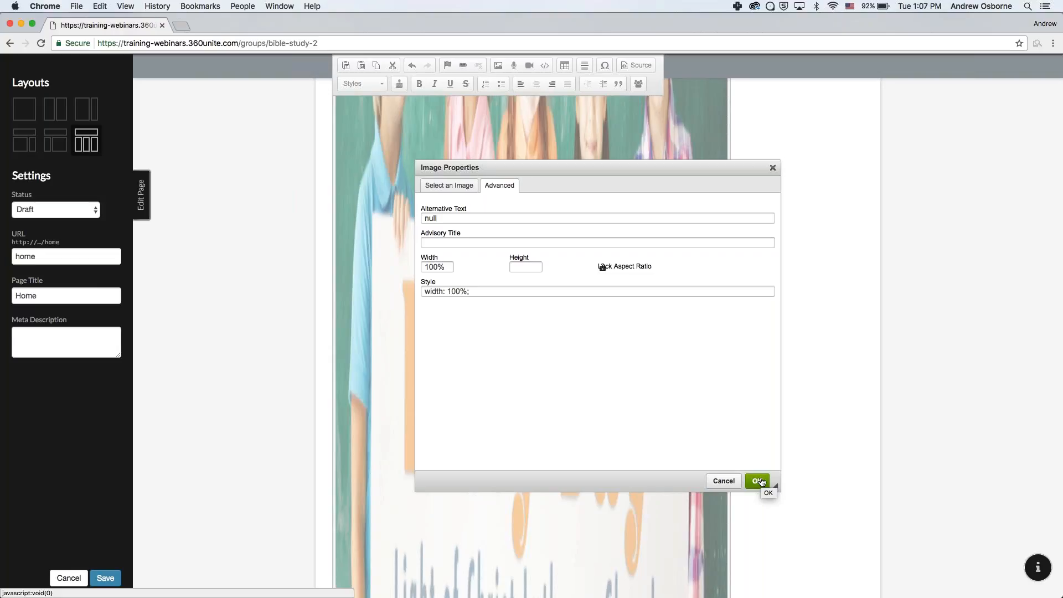
left_click(758, 482)
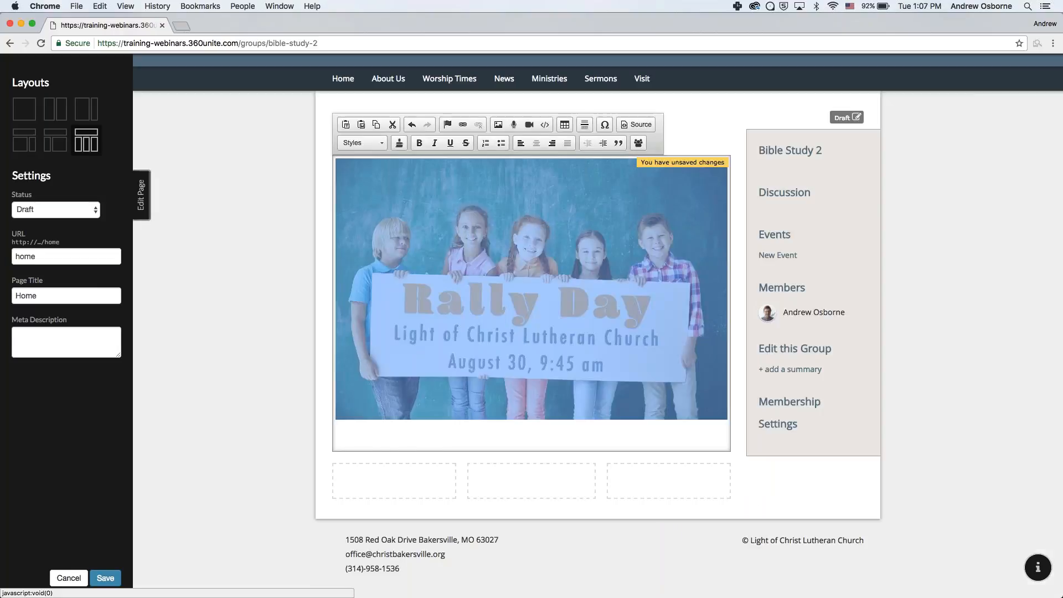
Below the banner, add the line "Discription" and the paragraph "This is a Bible study that we will be having at our church."
left_click(488, 443)
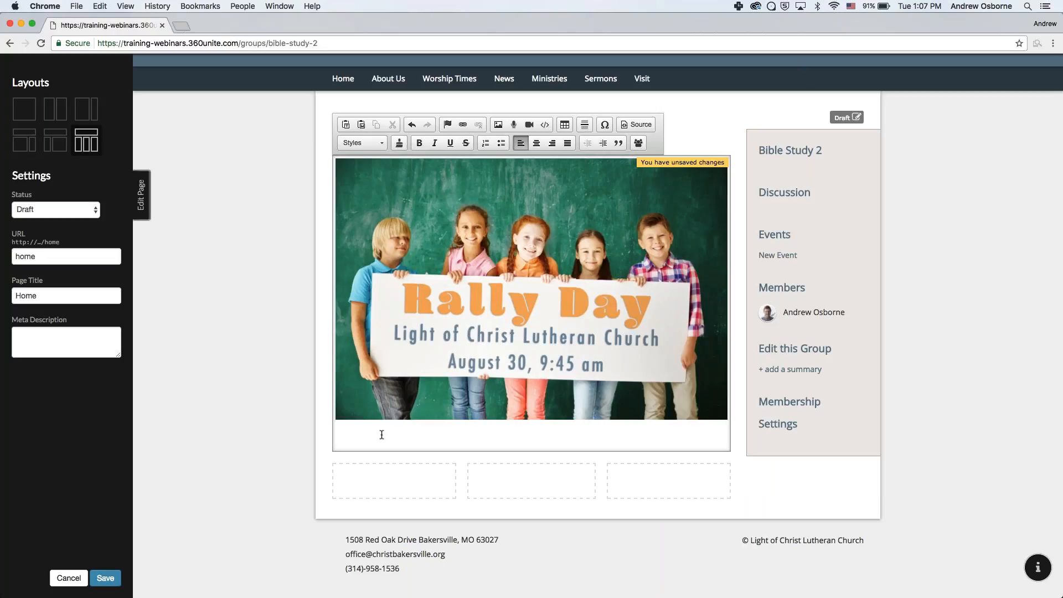
type("Discription")
key("Return")
type("This ")
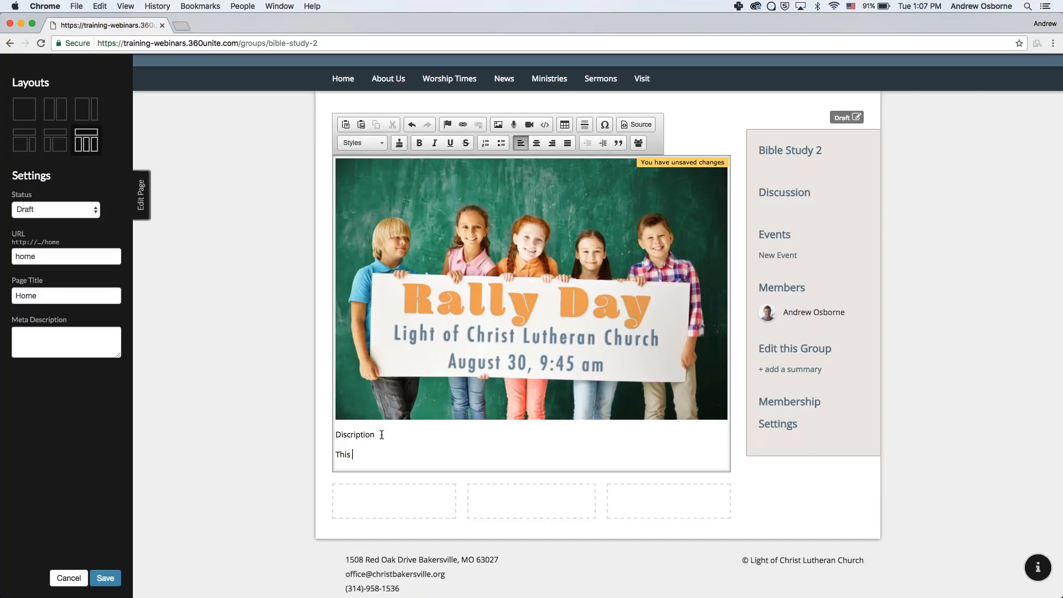
type("is a bi")
key("BackSpace")
key("BackSpace")
type("Bible t")
key("BackSpace")
type("study that we will be having")
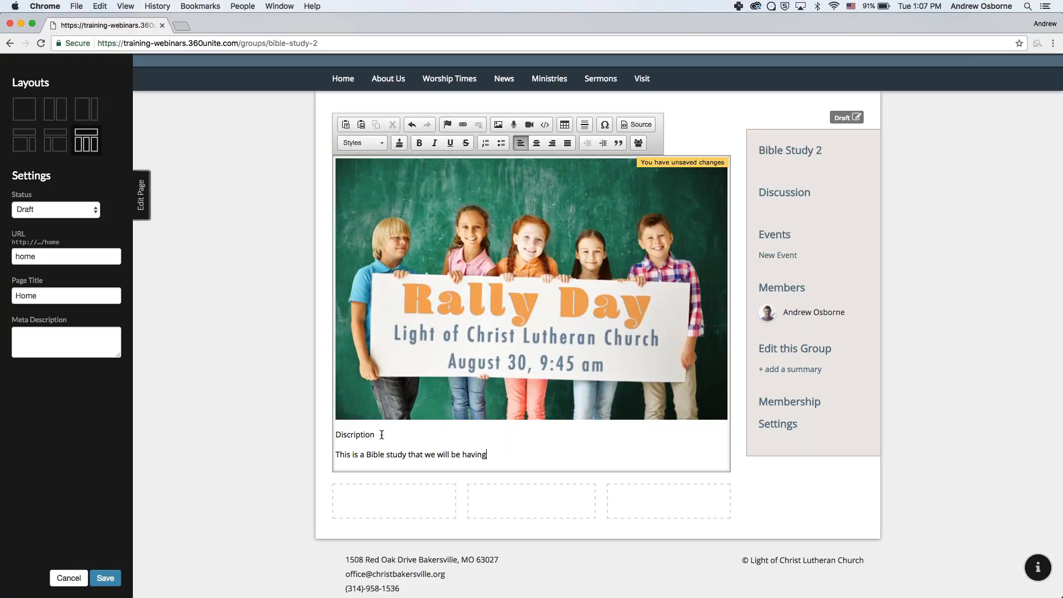
type(" at our church.")
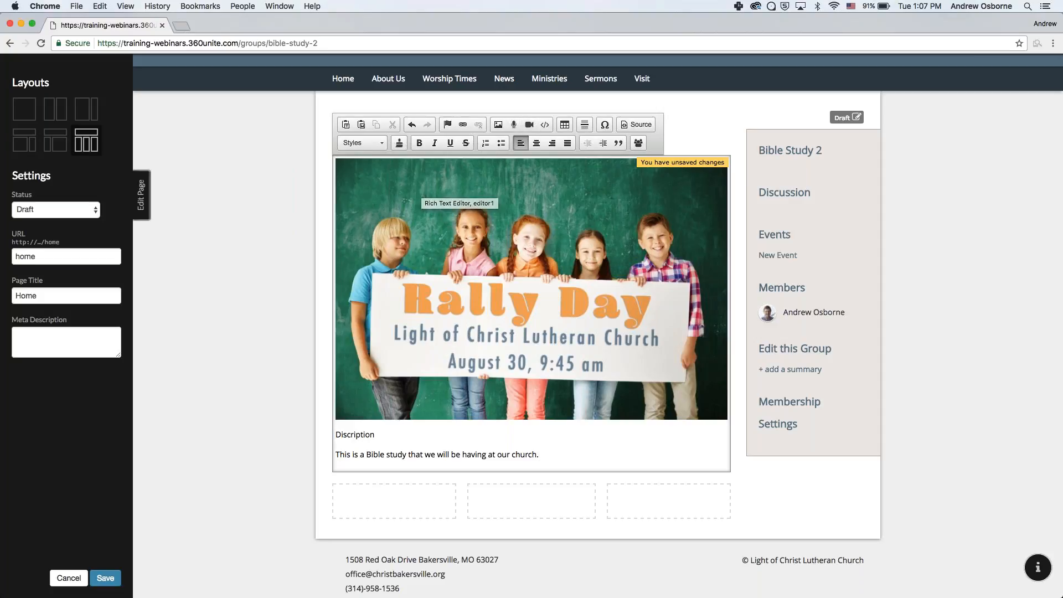
Apply the Heading 2 style to the "Discription" line below the banner
left_click(355, 436)
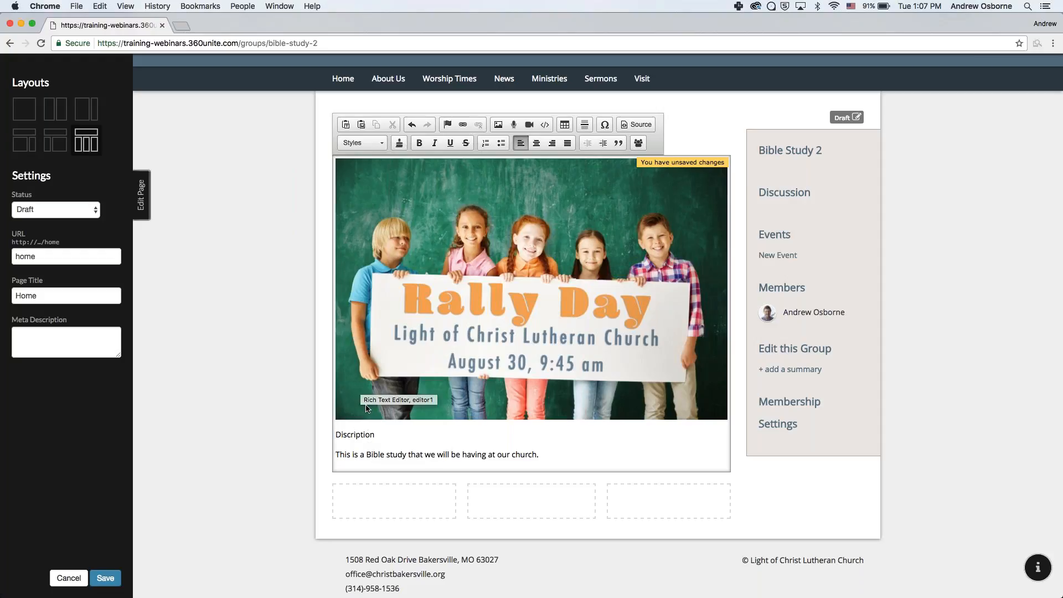
left_click(362, 144)
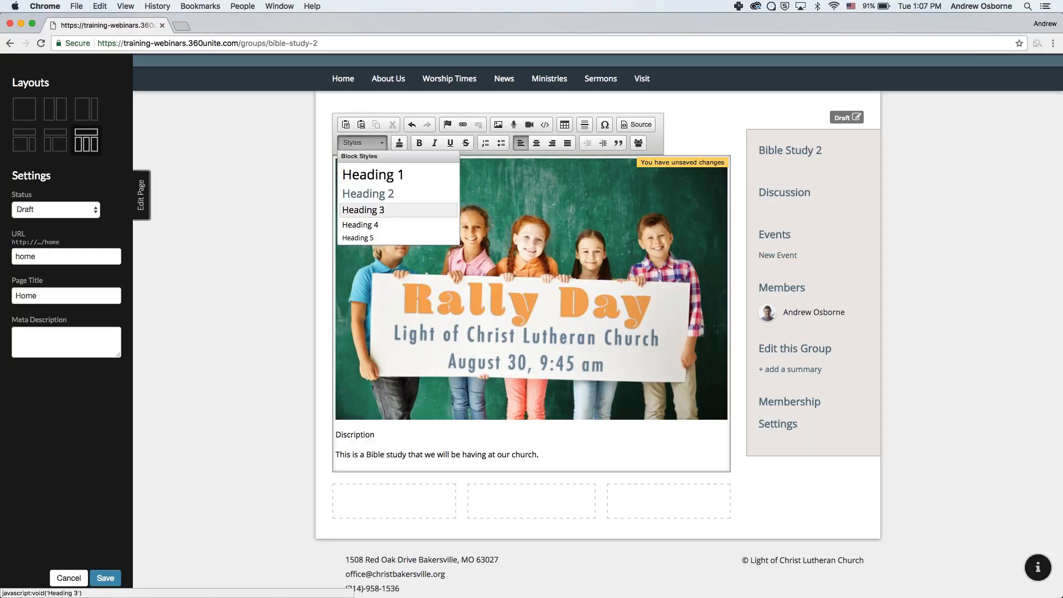
scroll(377, 194, "down", 3)
scroll(392, 197, "down", 2)
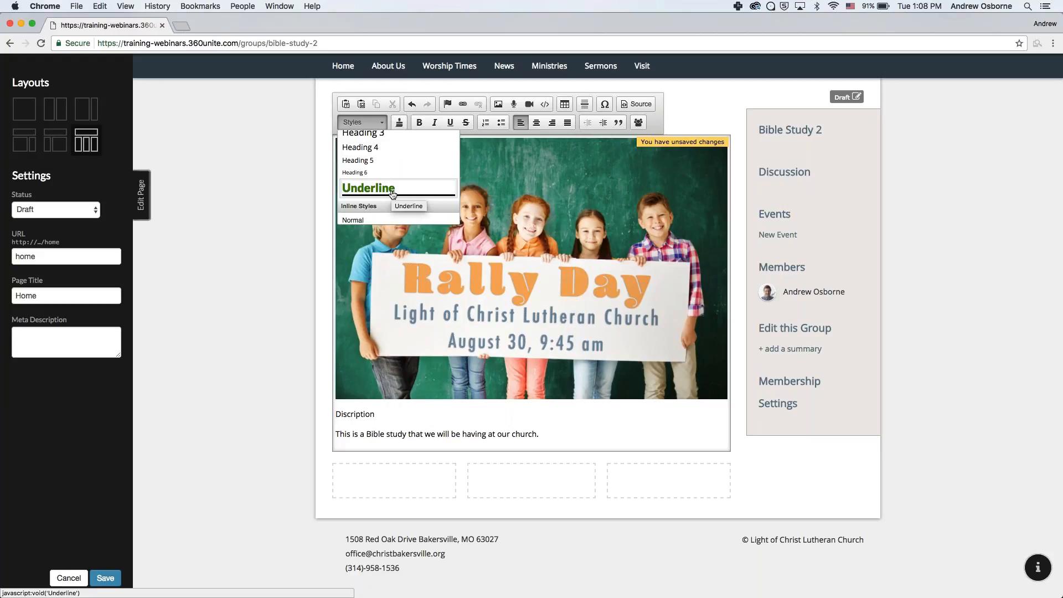
scroll(392, 194, "up", 1)
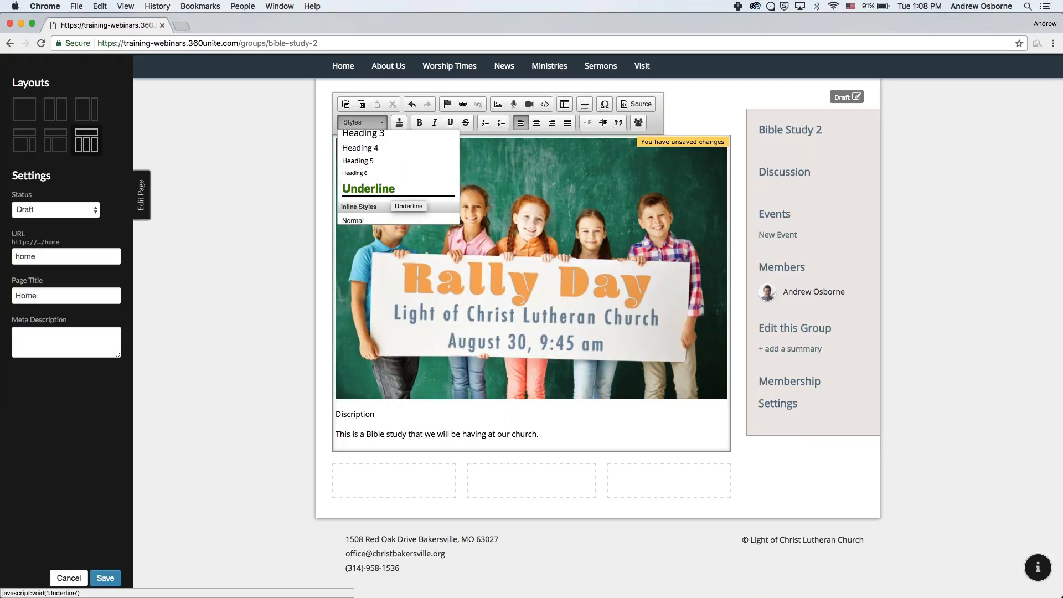
scroll(387, 191, "up", 3)
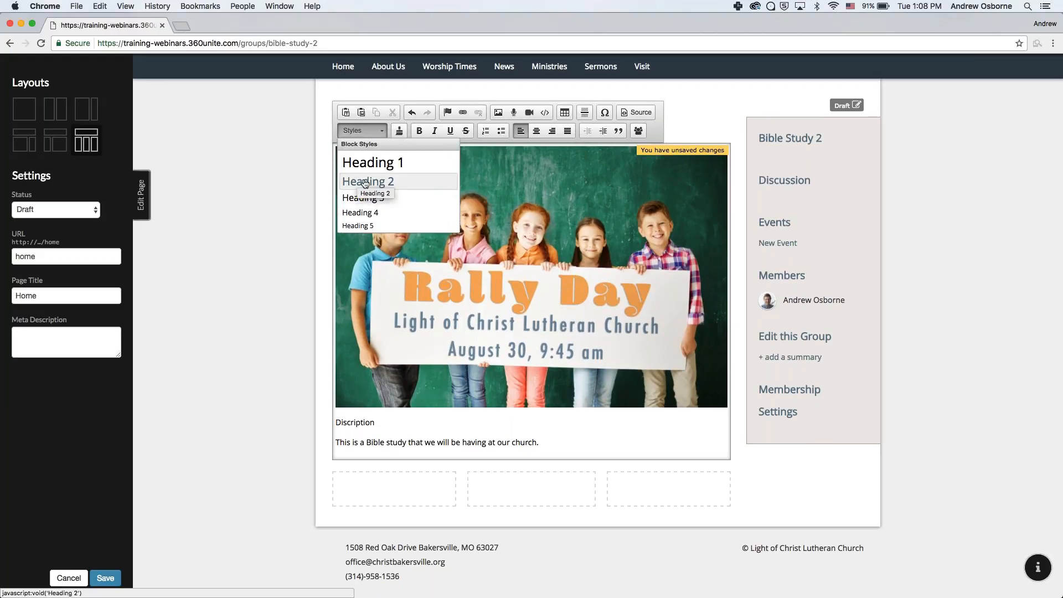
left_click(365, 182)
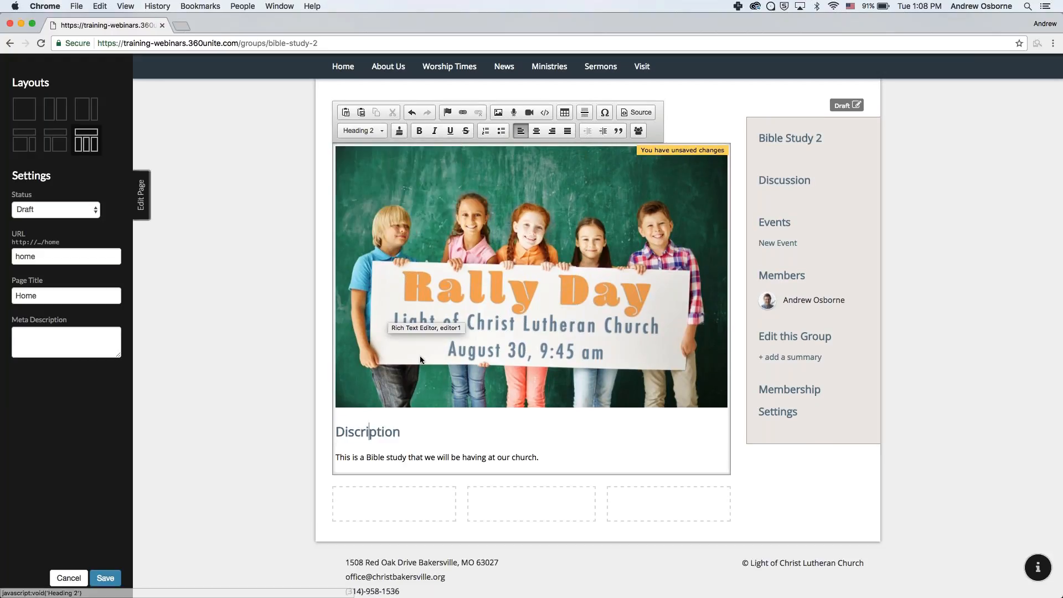
Finish editing the description text and save the group's home page
left_click(396, 443)
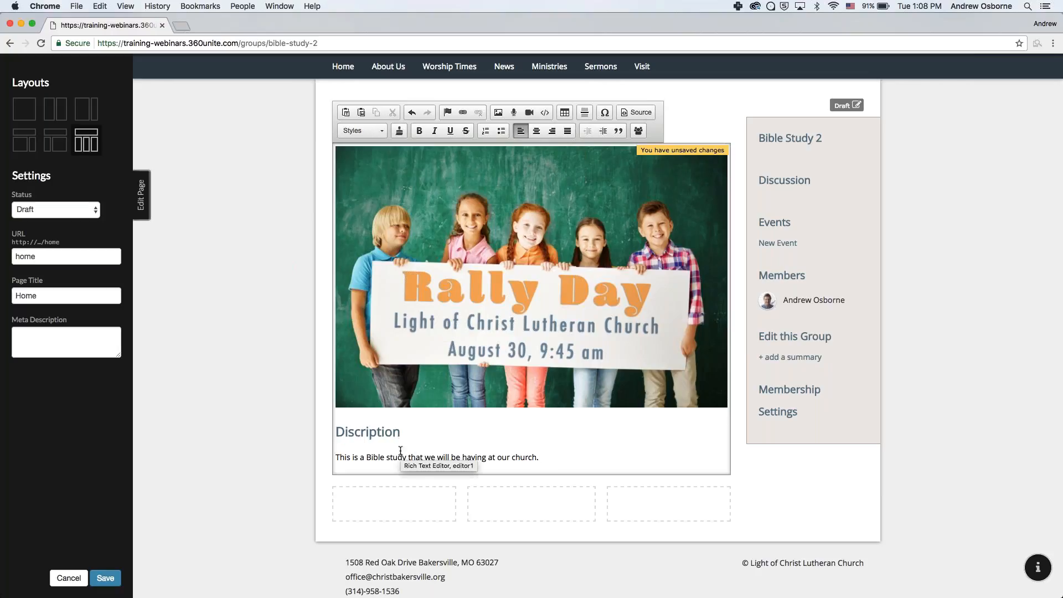
left_click(564, 458)
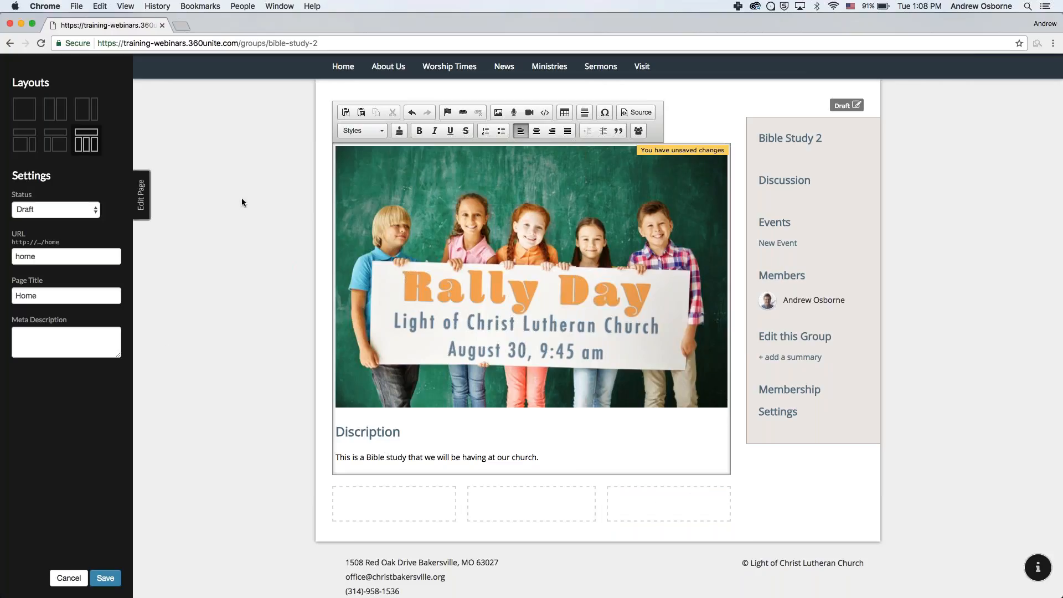
left_click(105, 579)
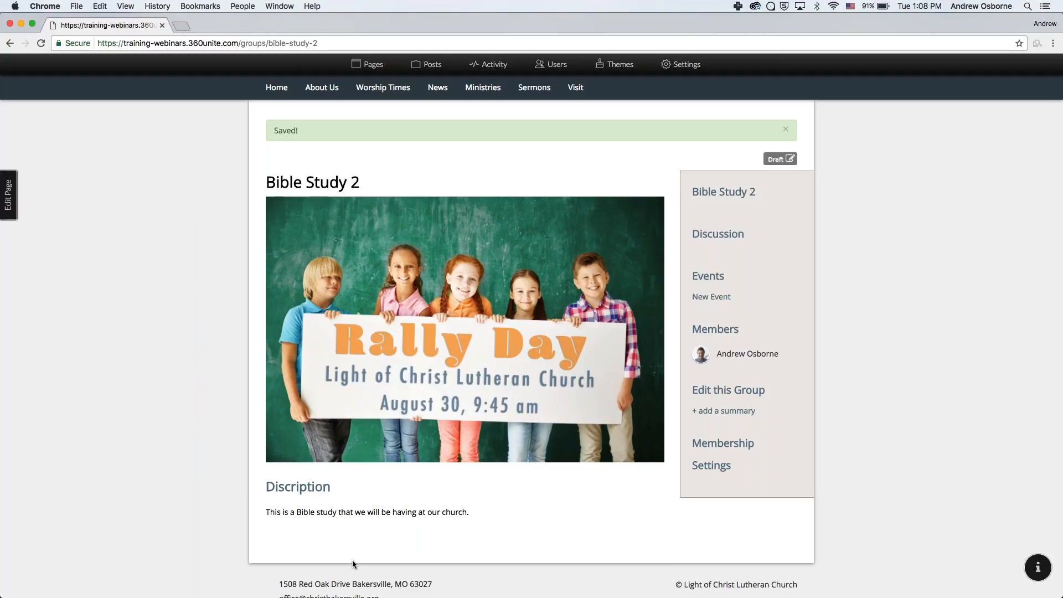
Open the group's edit form and re-enter its title as "Bible Study 2"
left_click(734, 395)
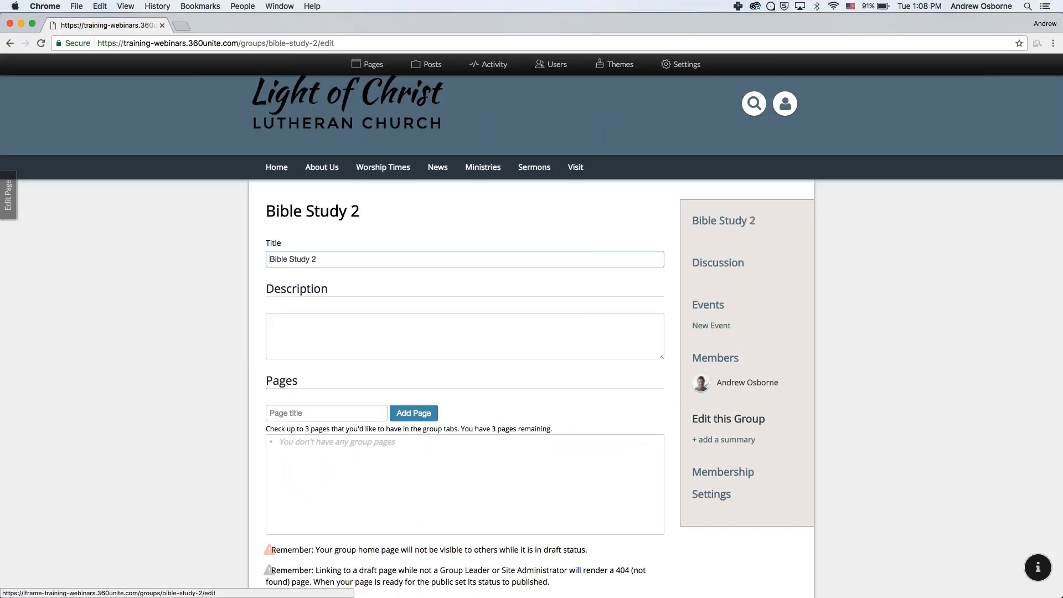
scroll(231, 351, "down", 6)
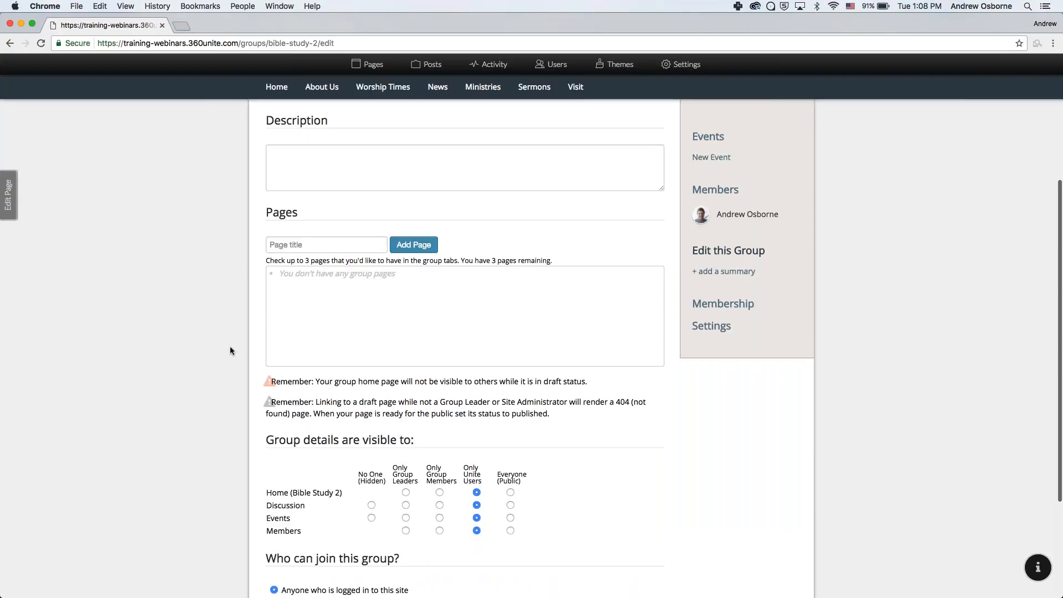
scroll(230, 346, "up", 6)
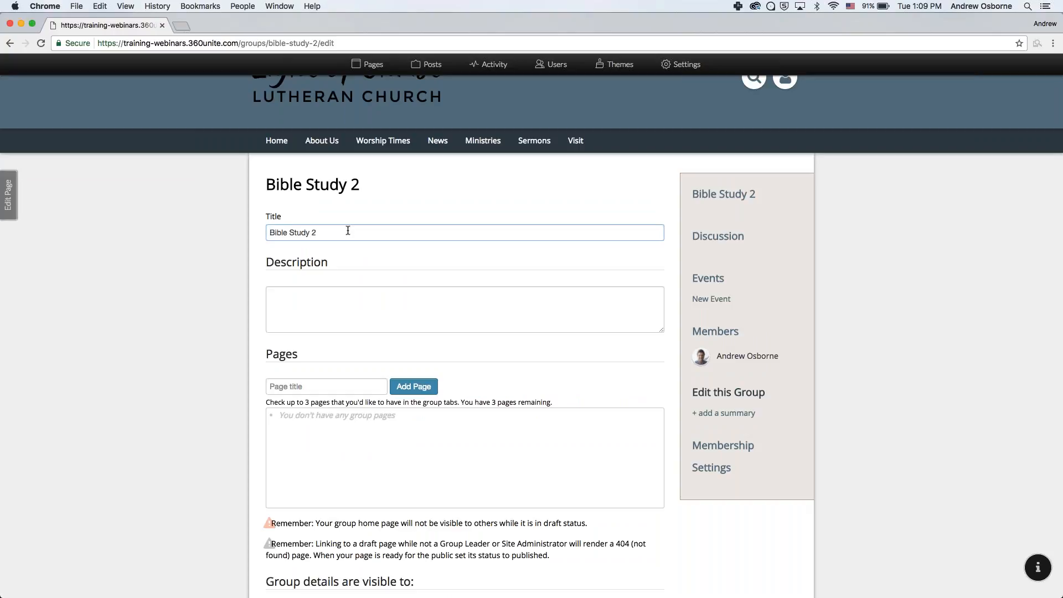
left_click_drag(320, 232, 268, 232)
type("M")
key("BackSpace")
key("BackSpace")
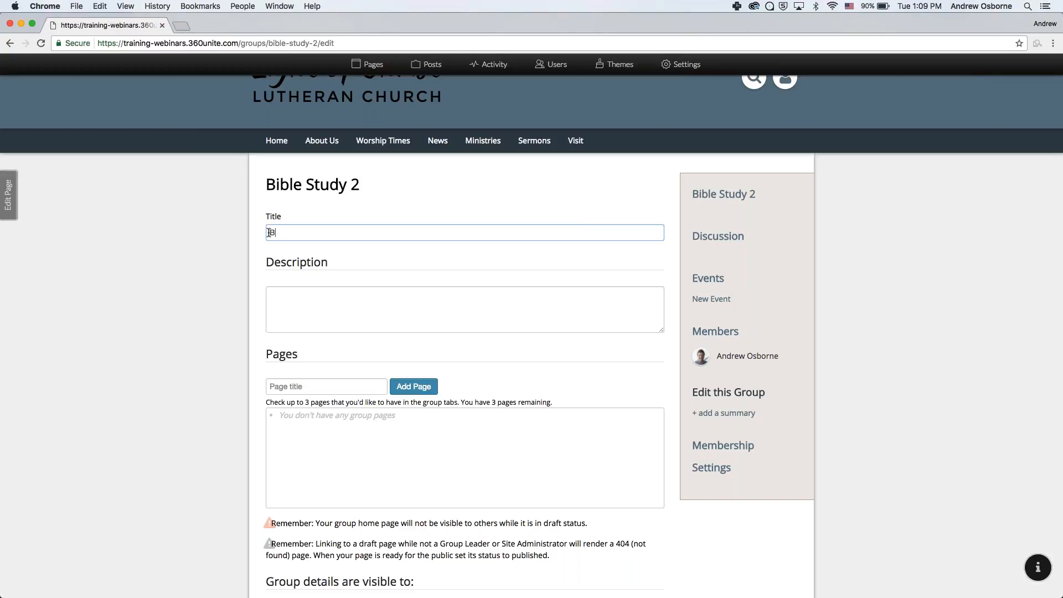
type("dy 2")
Enter "This is a Bible Study." as the group's description
left_click(350, 300)
type("THi")
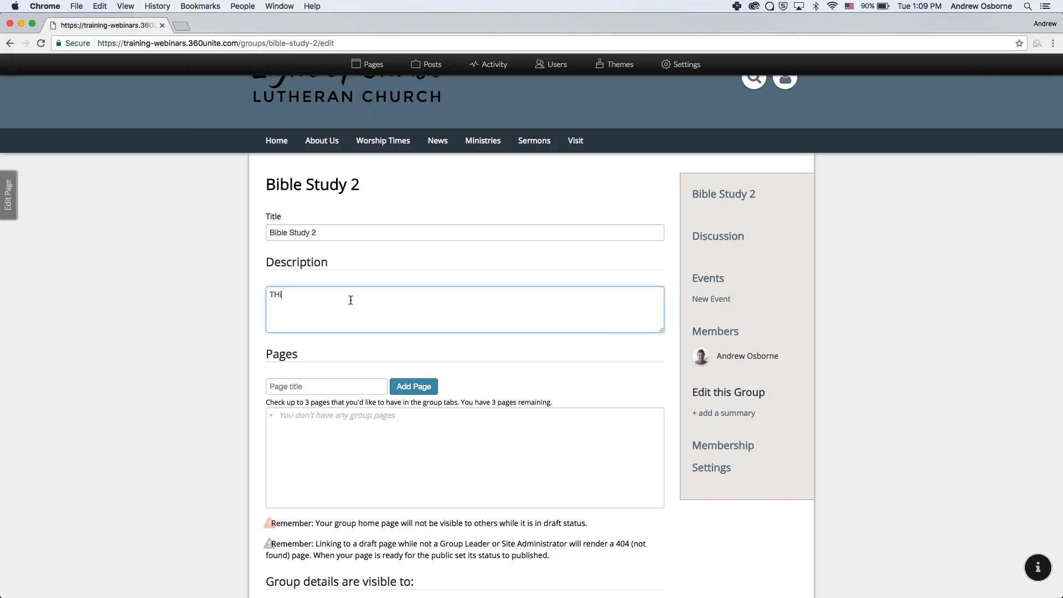
type("s is a Bible Study")
left_click(280, 294)
key("BackSpace")
type("h")
scroll(347, 297, "down", 1)
scroll(347, 277, "down", 3)
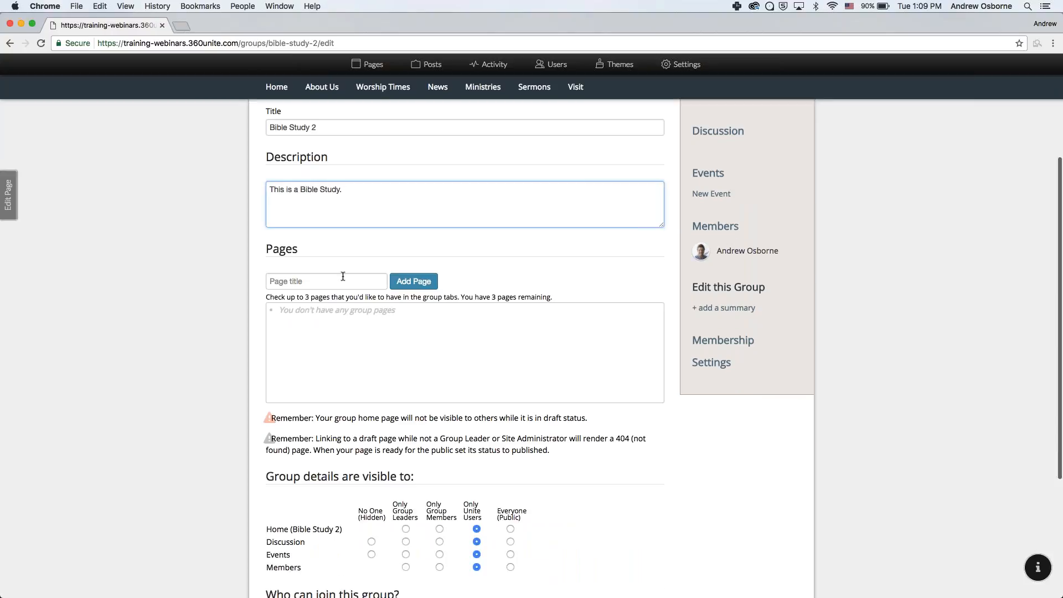
scroll(713, 261, "up", 2)
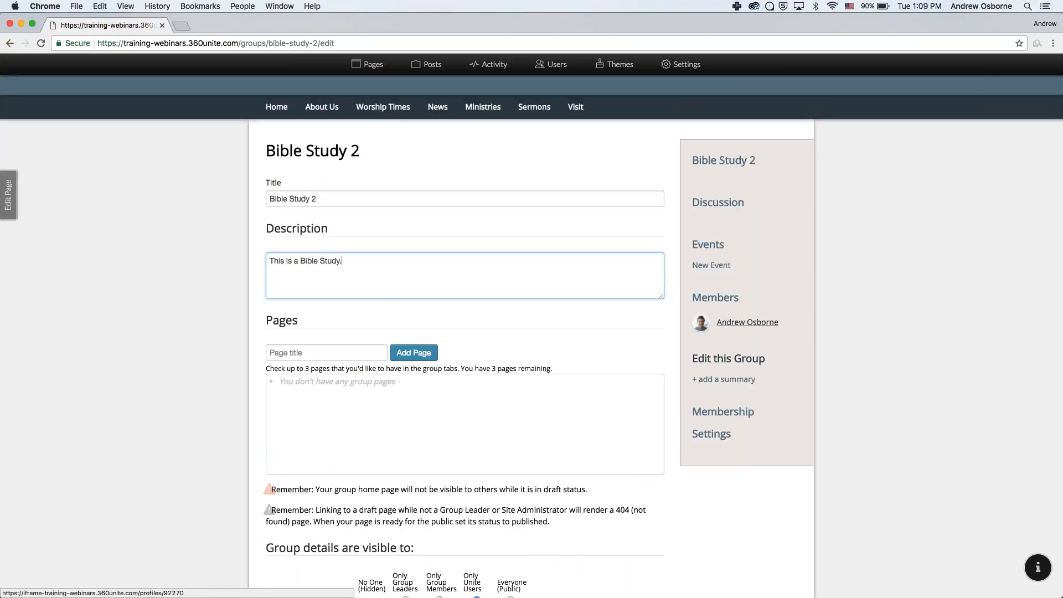
Add a group page titled "Notes" and include it in the group tabs
left_click(270, 352)
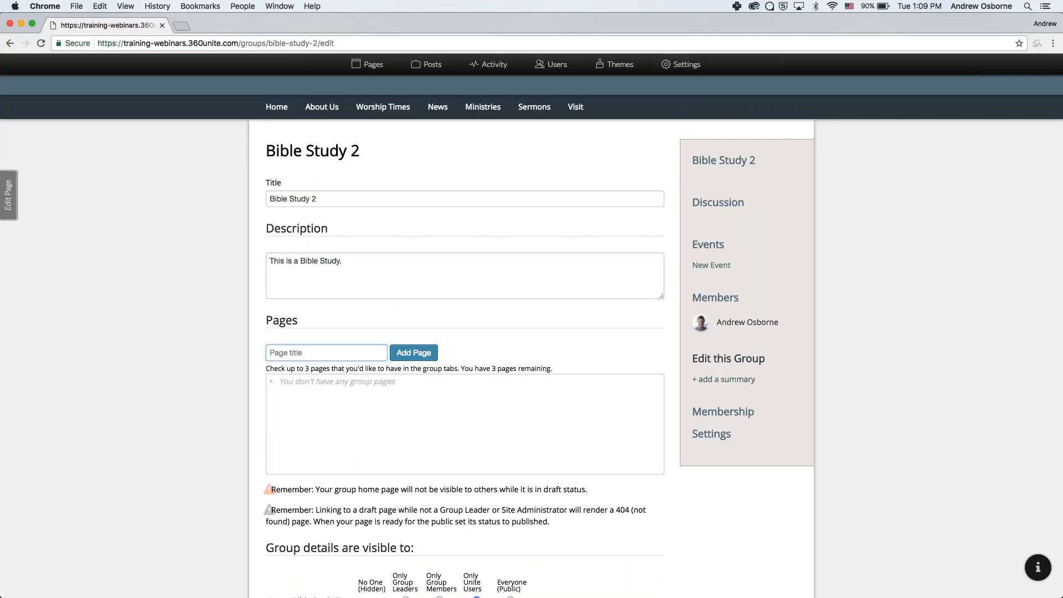
type("Notes")
left_click(394, 355)
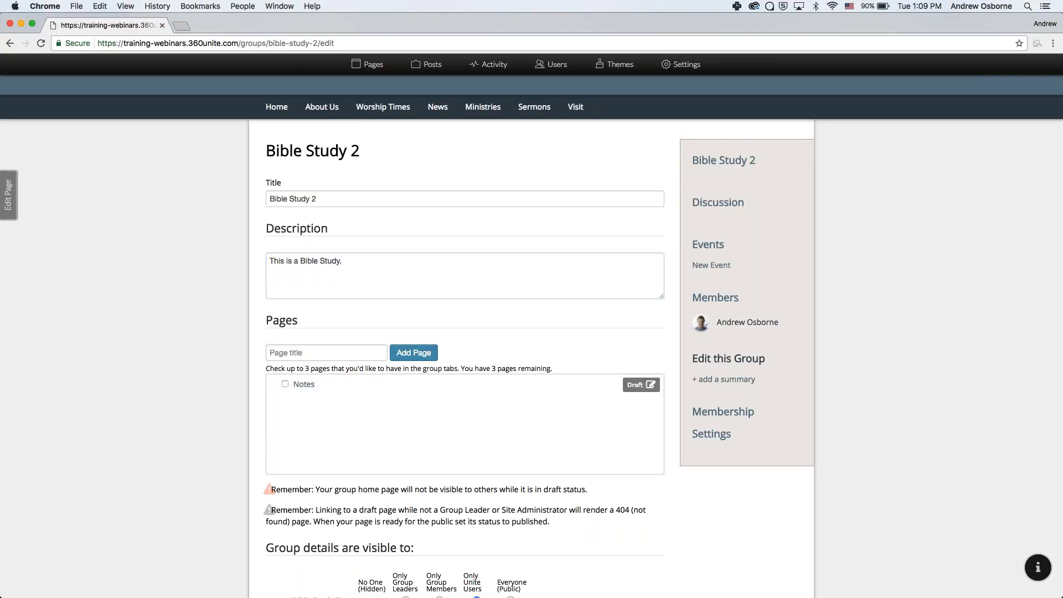
left_click(285, 384)
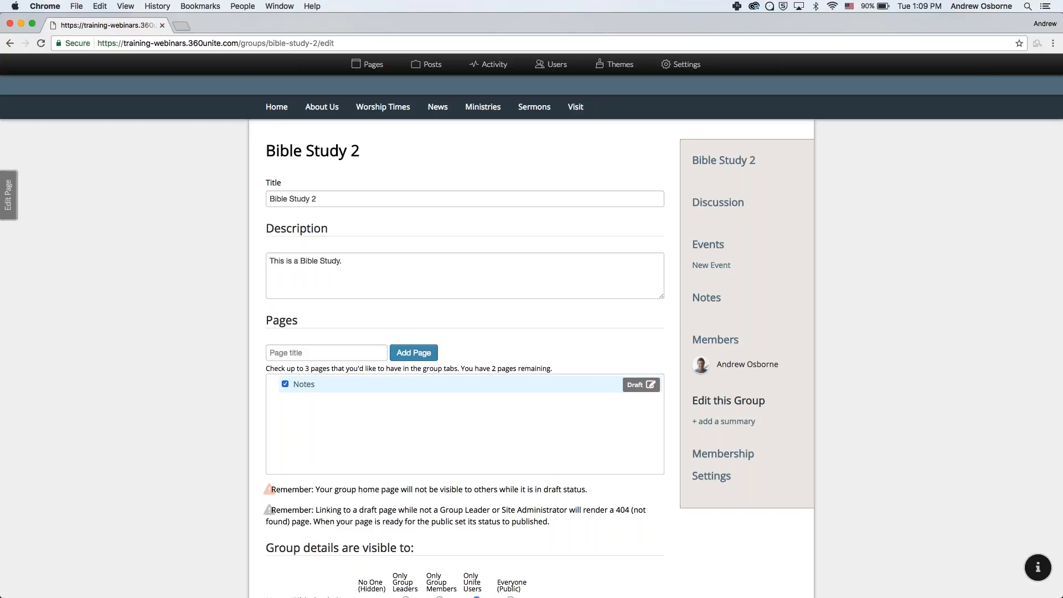
left_click(285, 384)
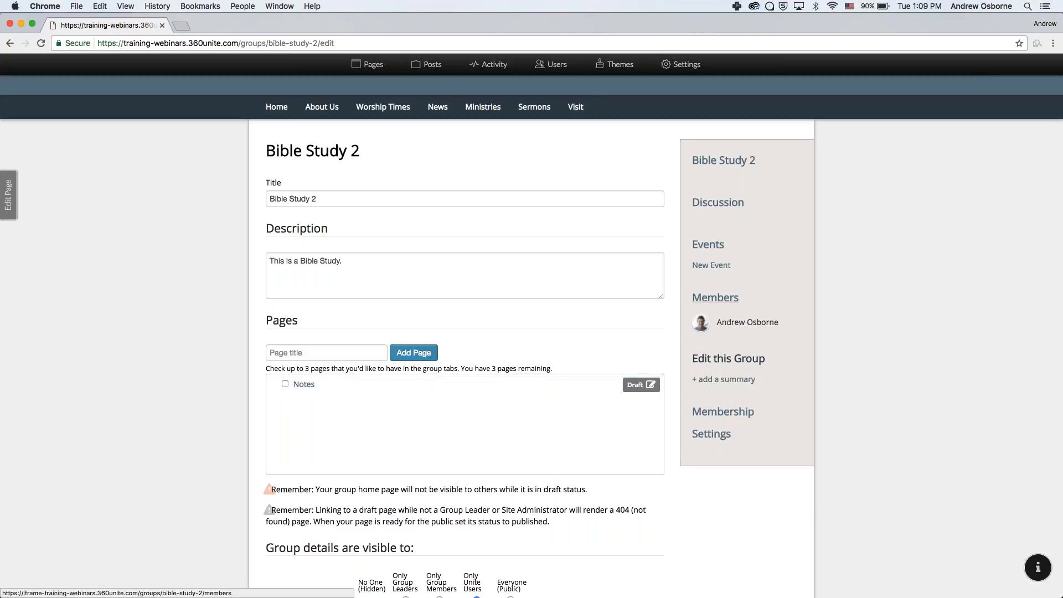
left_click(286, 384)
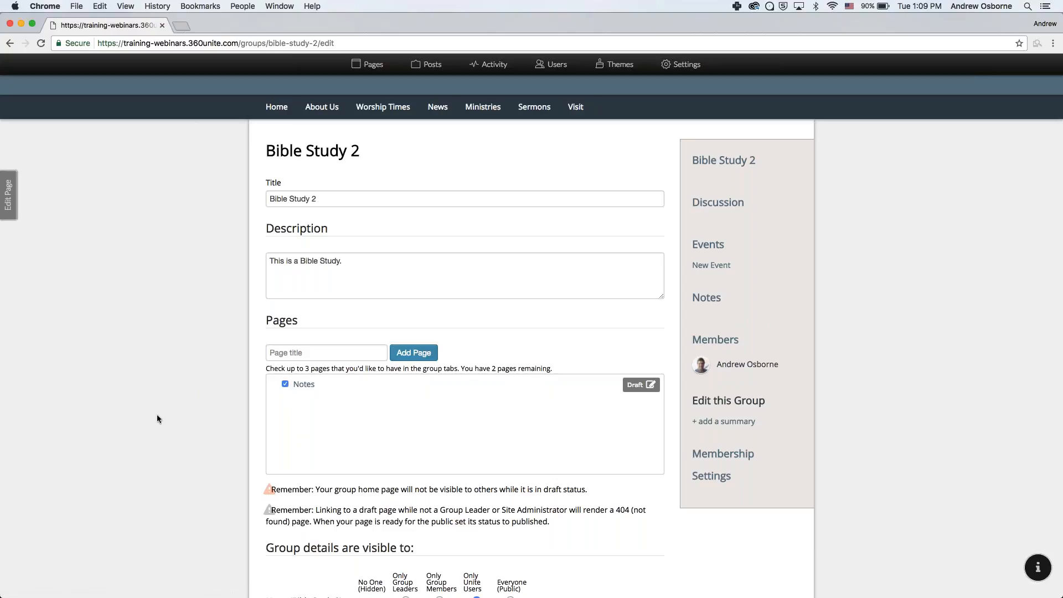
Make the group's Home visible to Everyone (Public), and Discussion and Members visible to Only Group Members
scroll(157, 419, "down", 5)
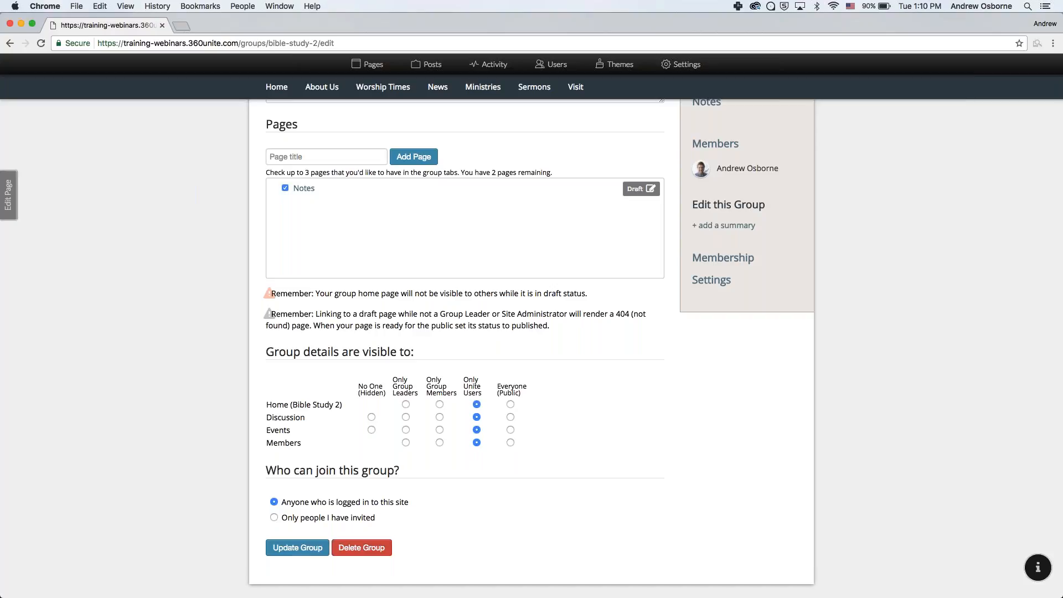
left_click(510, 405)
left_click(440, 418)
left_click(440, 443)
Allow anyone who is logged in to this site to join the group, and update the group
left_click(355, 519)
left_click(338, 503)
left_click(281, 554)
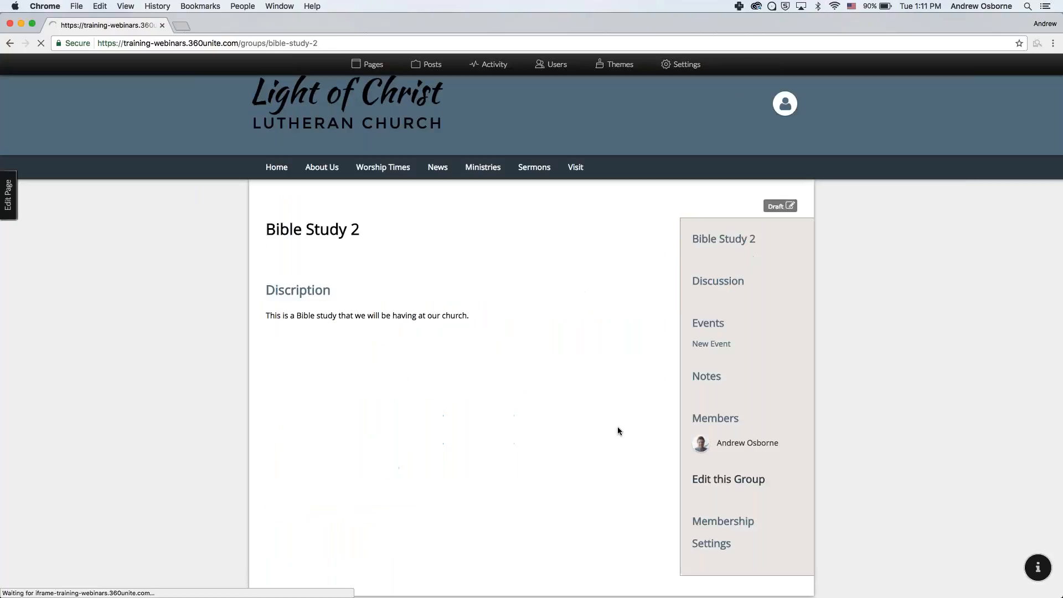
Open the group's Notes page and start editing it
scroll(617, 426, "down", 3)
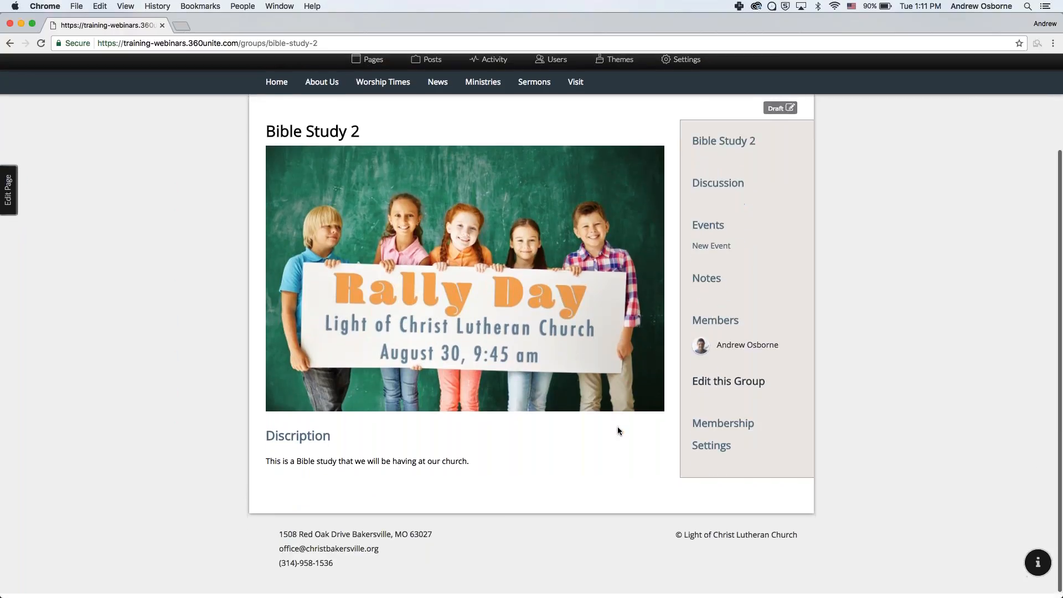
scroll(676, 423, "up", 1)
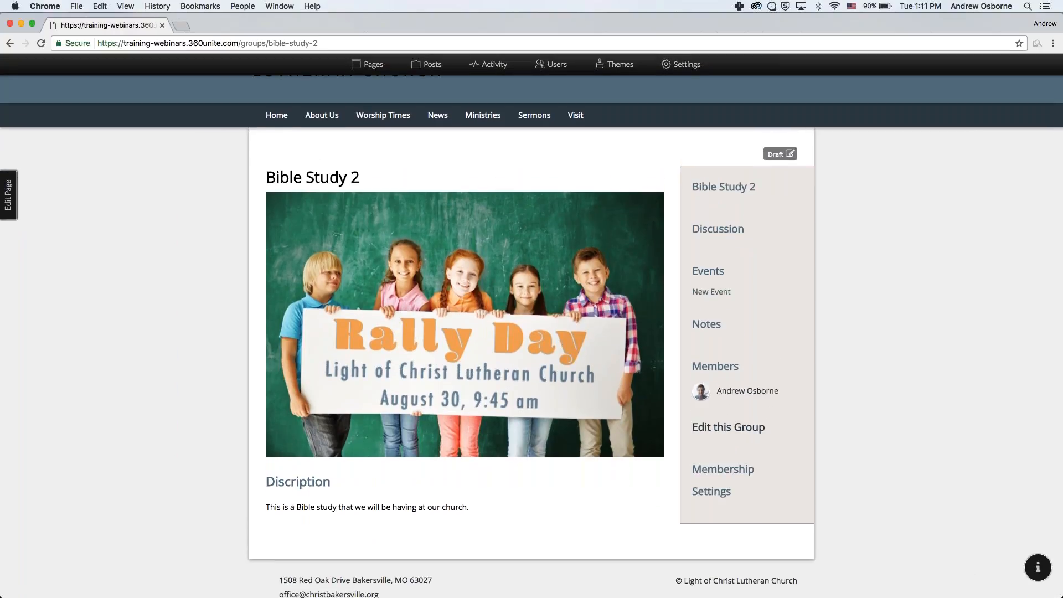
left_click(704, 326)
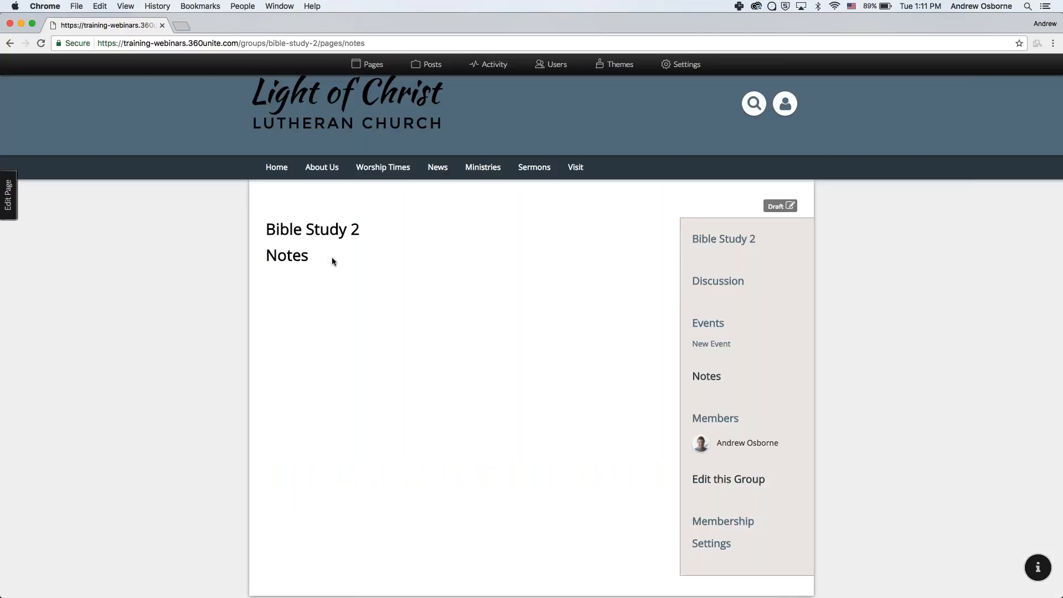
scroll(370, 334, "down", 2)
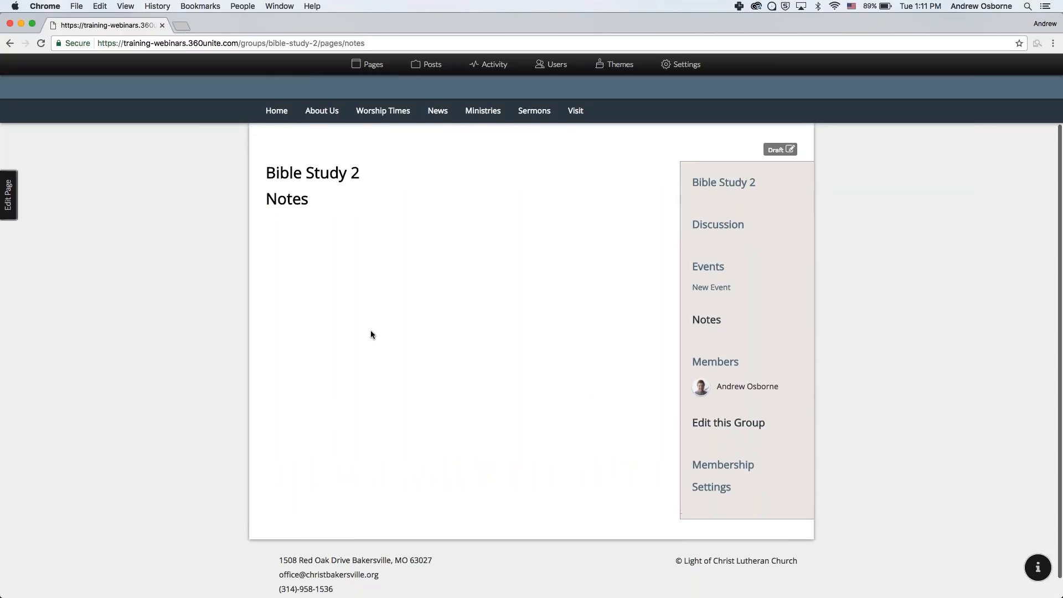
left_click(10, 195)
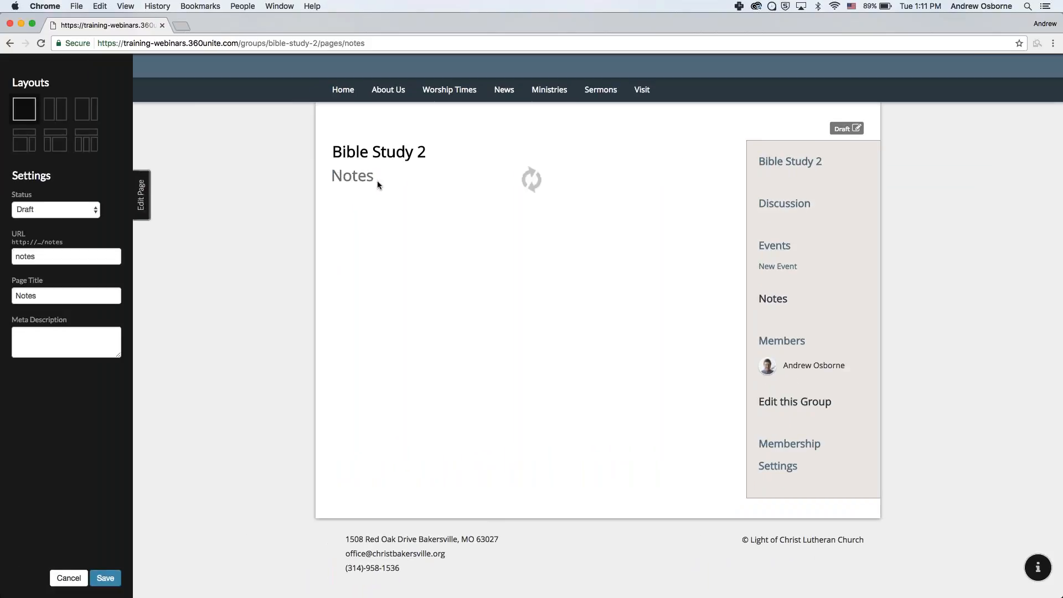
Add the line "Notes - Day 1" below the Notes heading
left_click(386, 197)
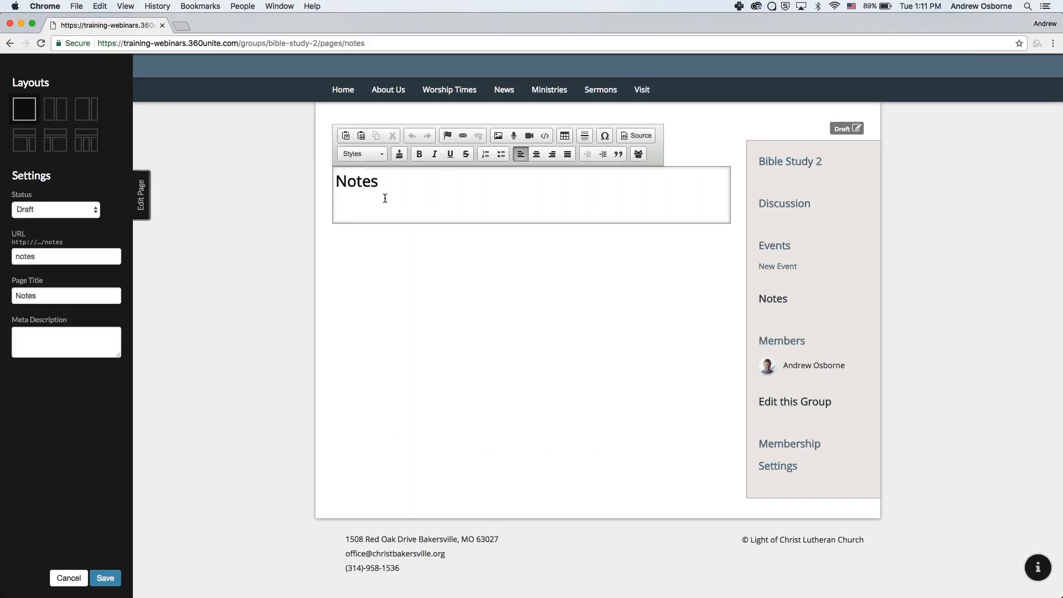
type("Notes - Day 1-")
left_click(391, 206)
Link the "Notes - Day 1" text to a file that users can download, uploading Rally Day 2016.docx
left_click_drag(391, 205, 335, 207)
left_click(463, 136)
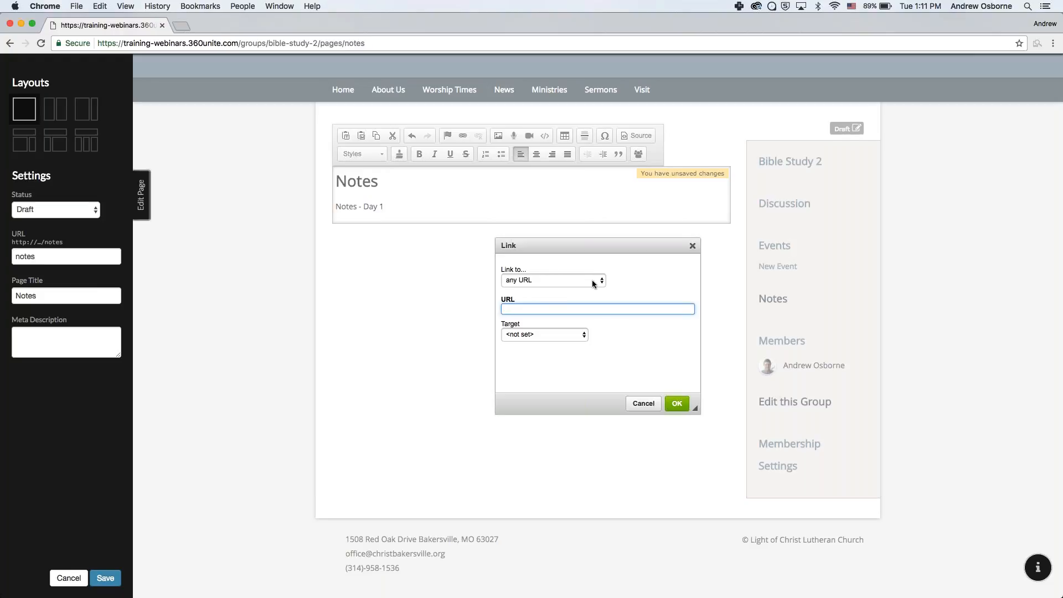
left_click(571, 282)
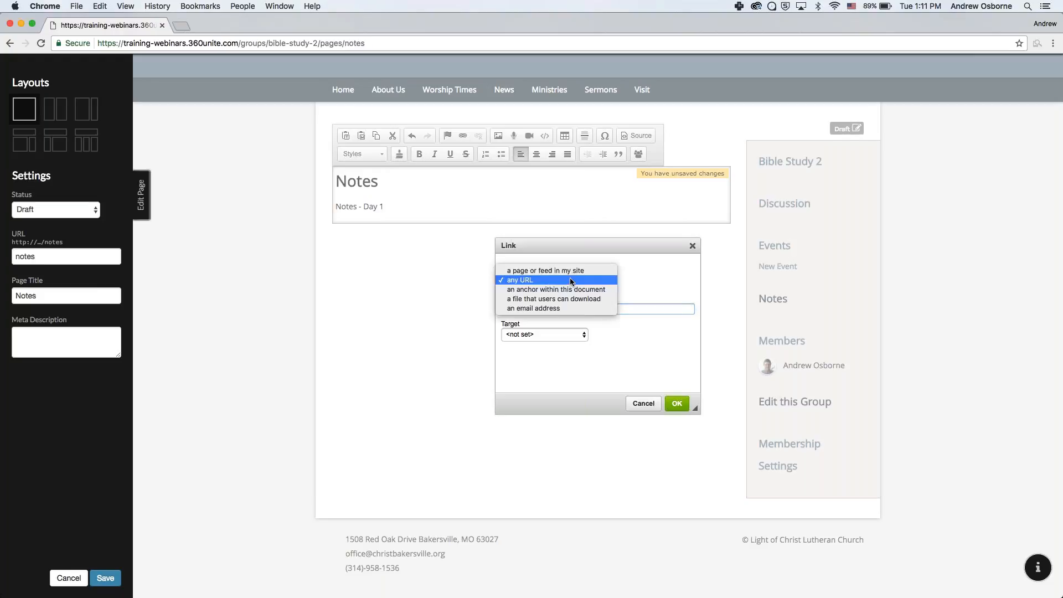
left_click(547, 301)
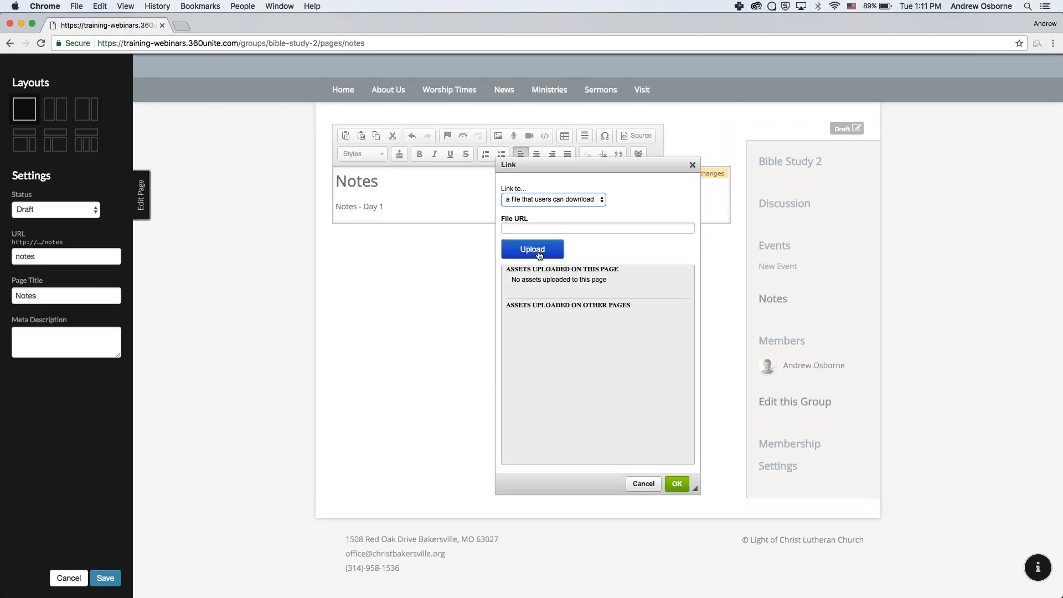
left_click(532, 249)
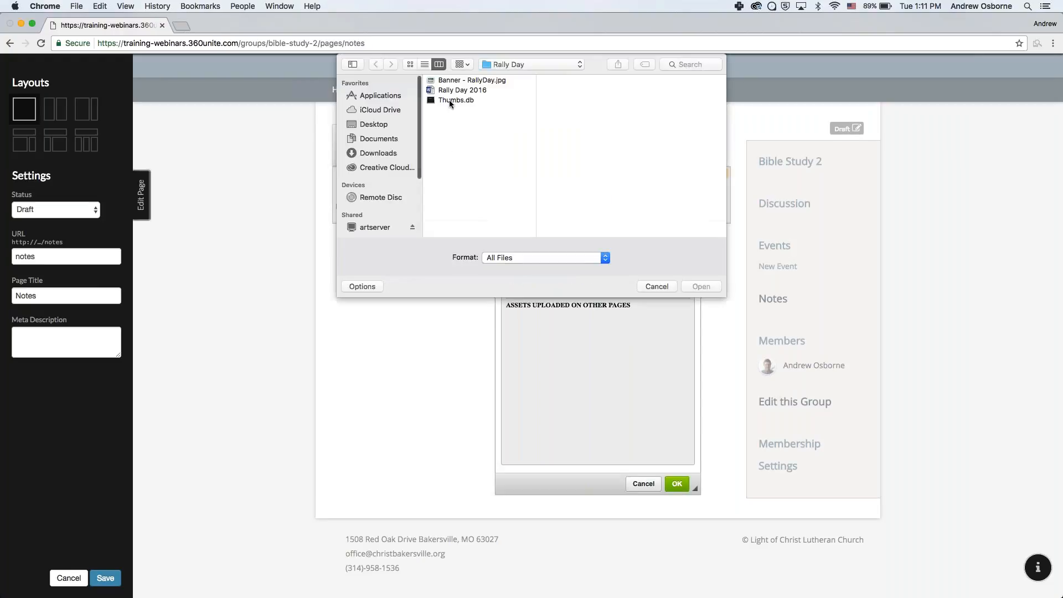
left_click(701, 286)
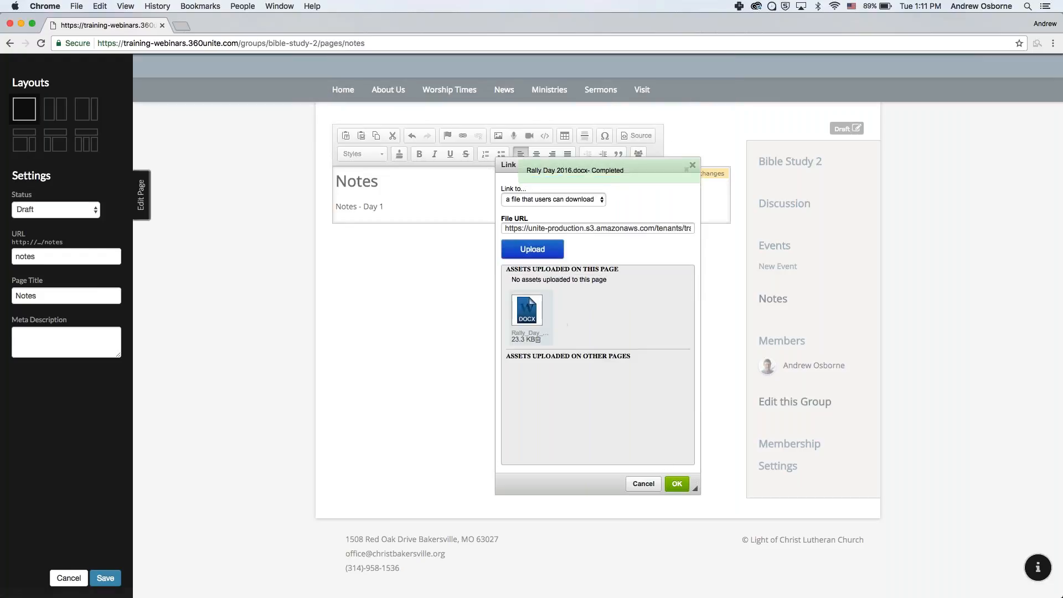
left_click(677, 483)
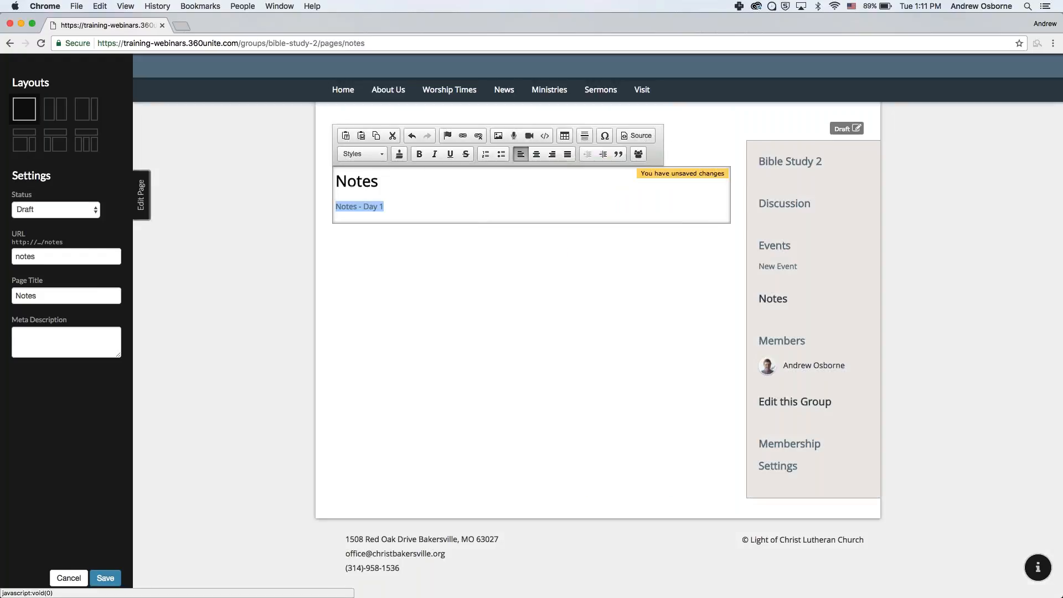
Save the Notes page and download the file through the "Notes - Day 1" link to test it
left_click(105, 578)
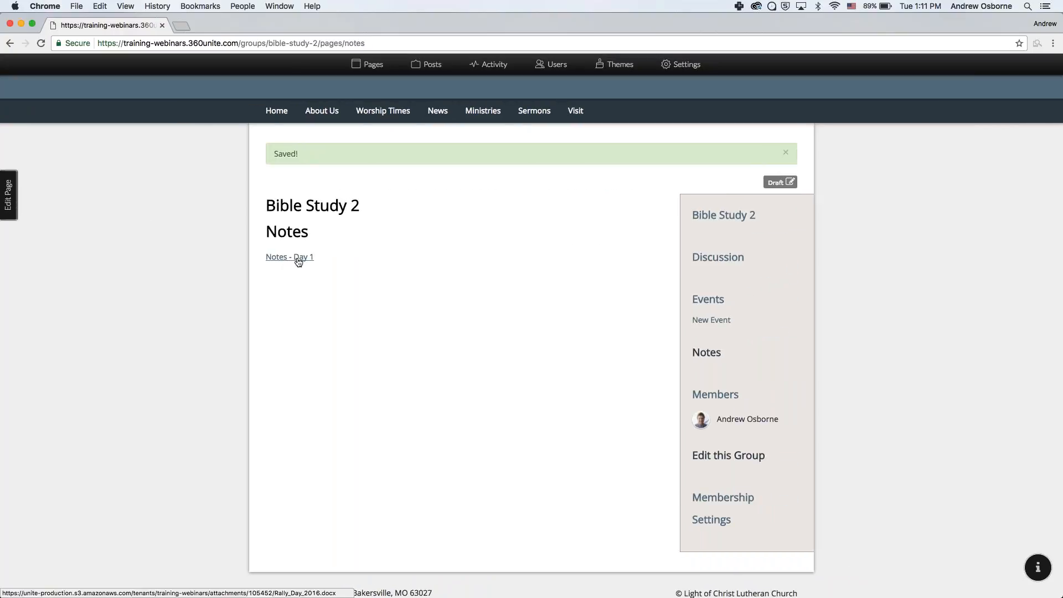
left_click(298, 258)
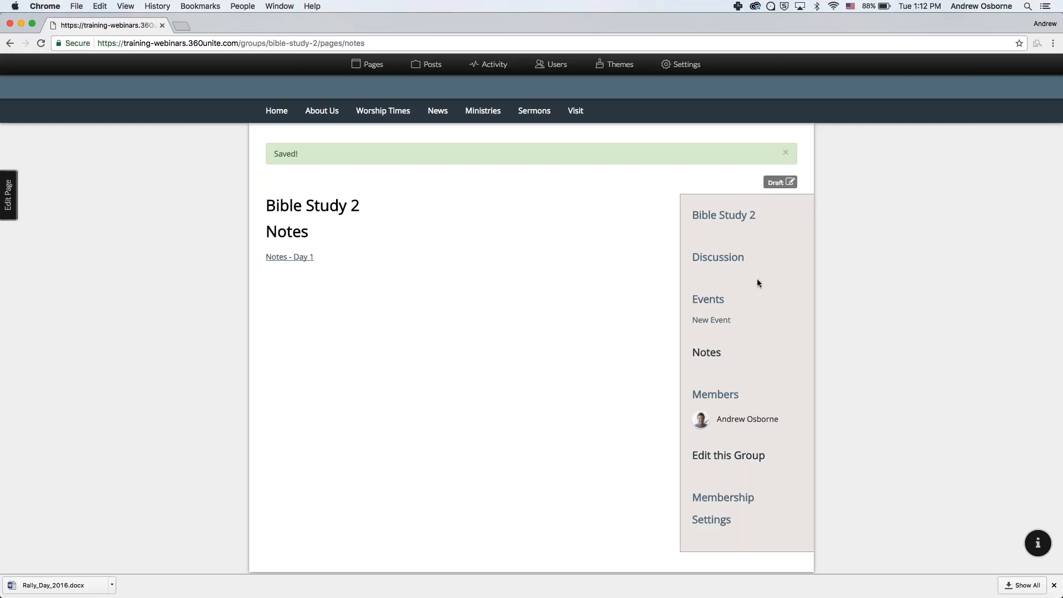
Open the group's Members page and add an existing site member directly to the group
left_click(717, 396)
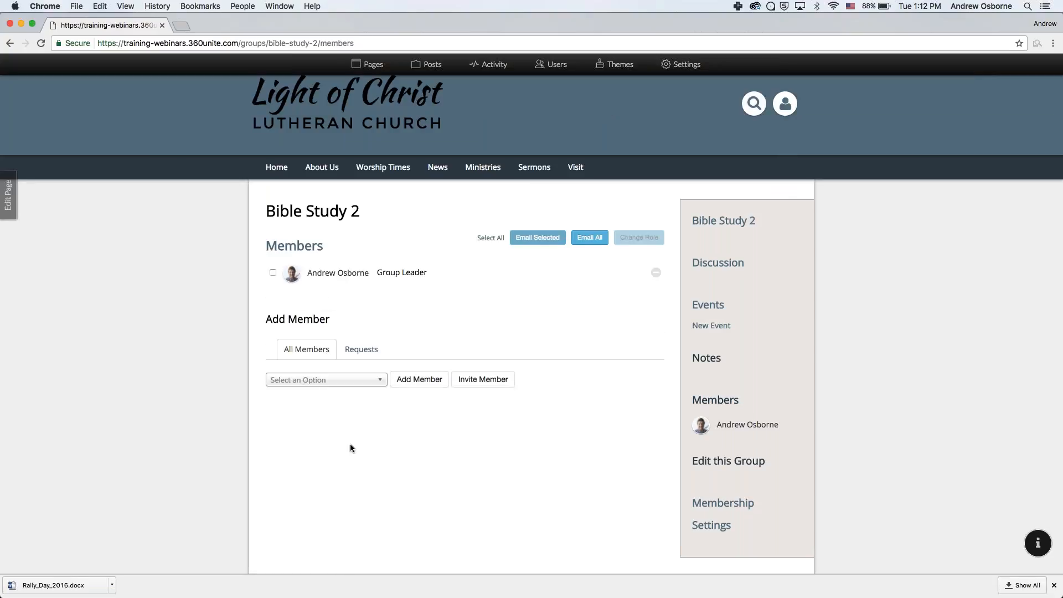
left_click(354, 383)
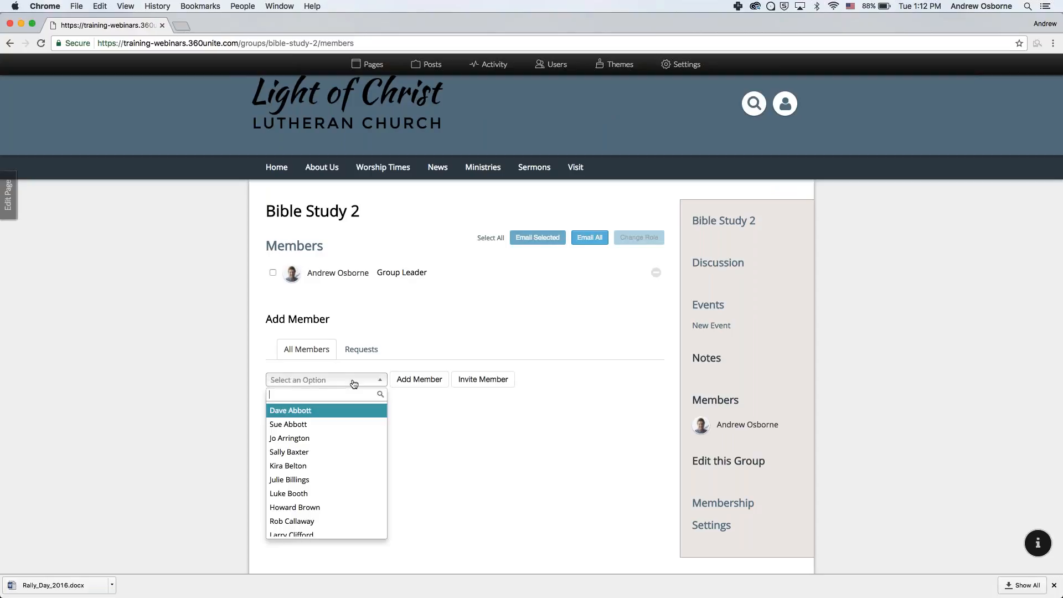
scroll(347, 493, "down", 5)
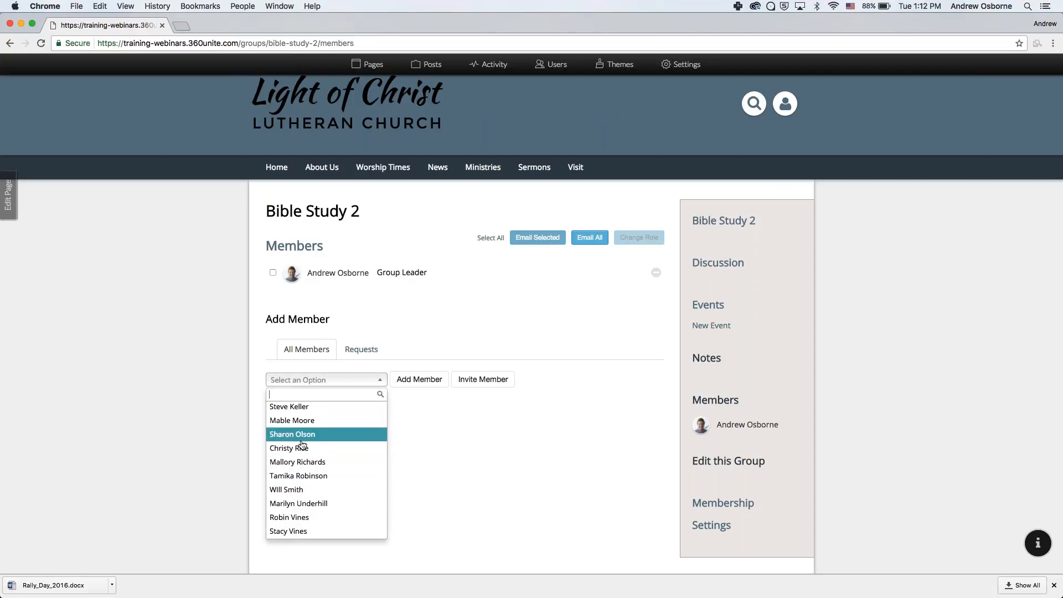
scroll(304, 448, "up", 3)
left_click(303, 446)
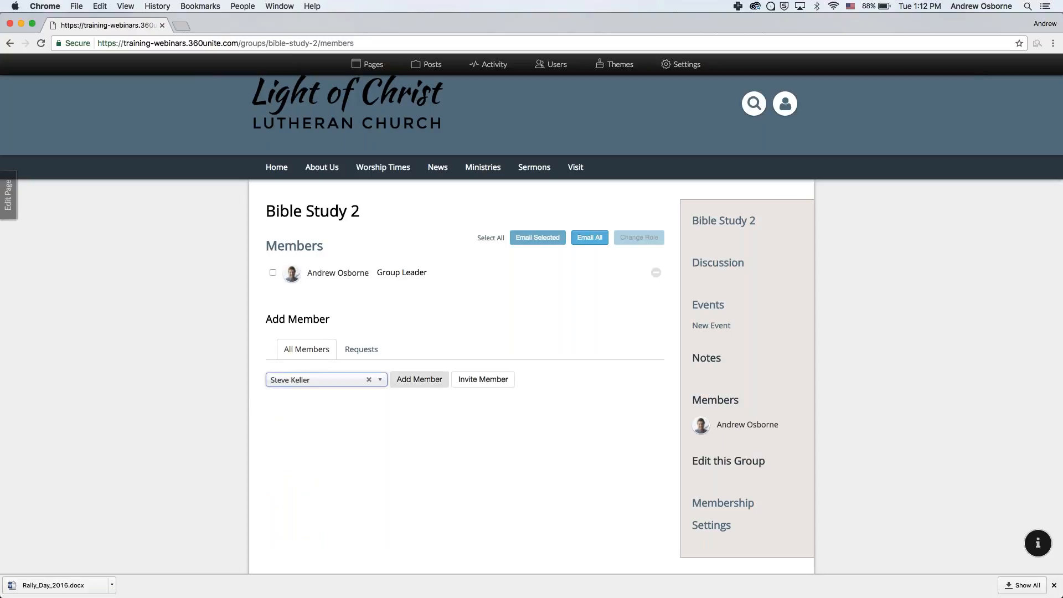
left_click(420, 382)
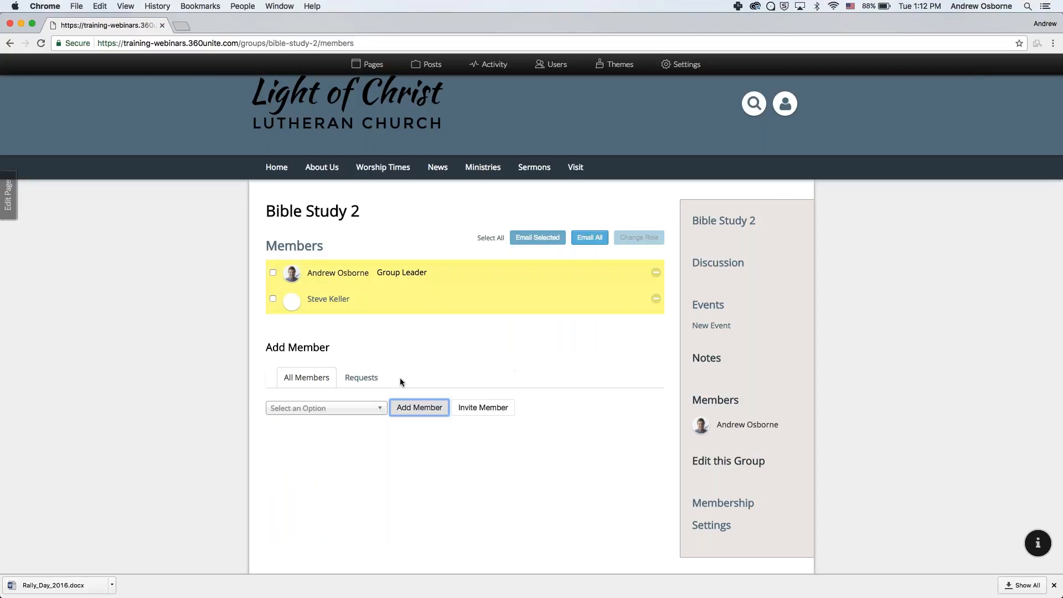
Send a group invitation to the fourth person in the list of available site members
left_click(367, 407)
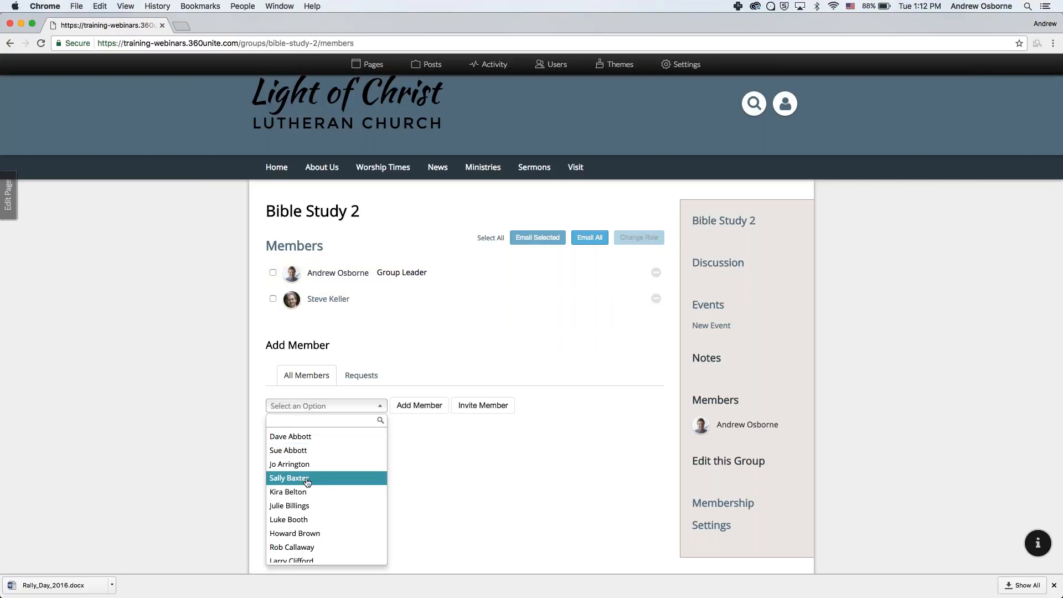
left_click(331, 480)
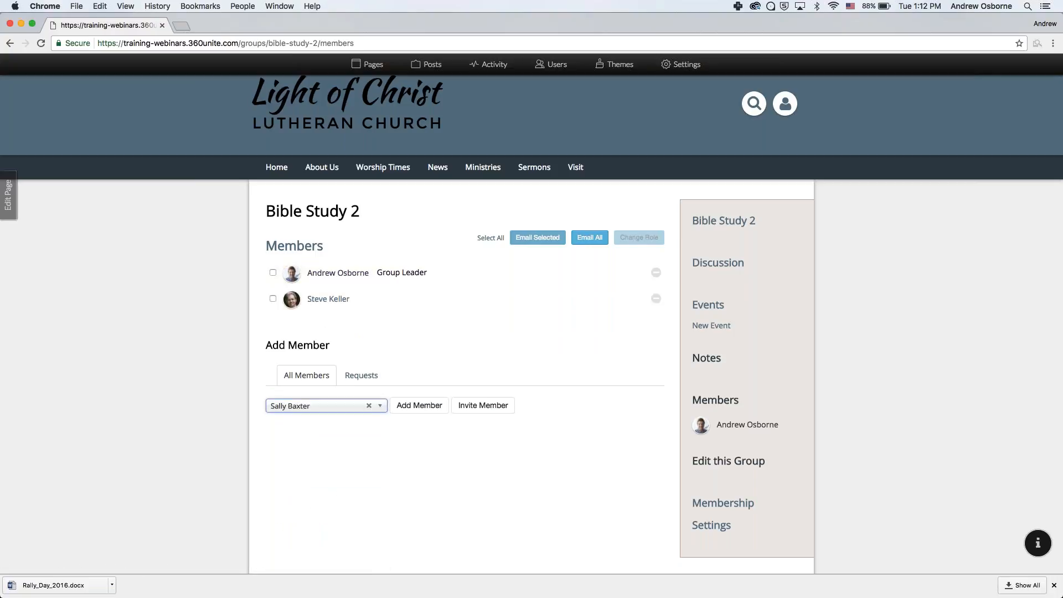
left_click(487, 410)
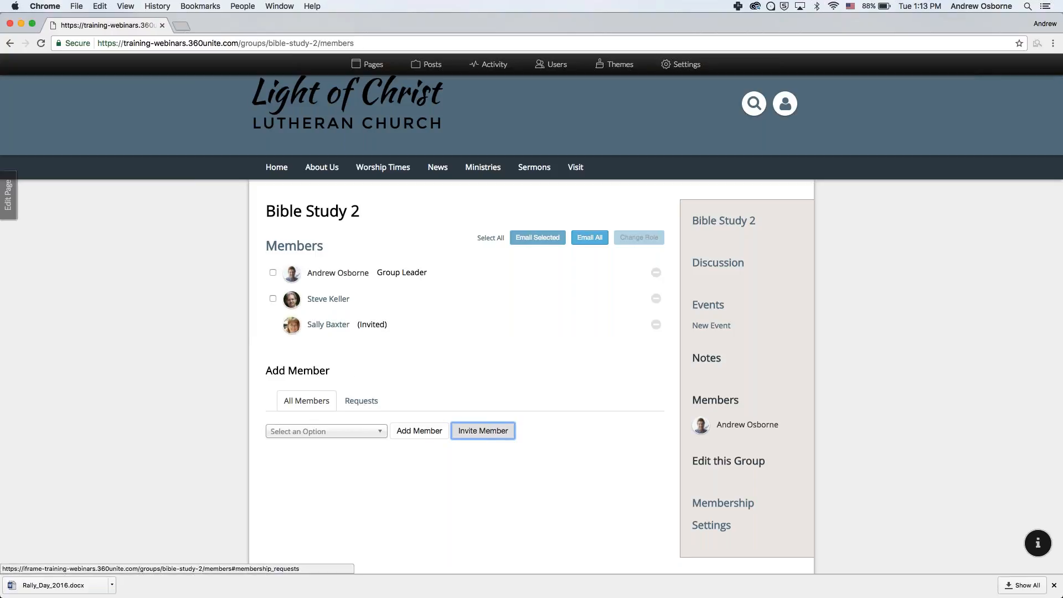
Add the fourth person among the remaining available site members directly to the group, without an invitation
left_click(326, 432)
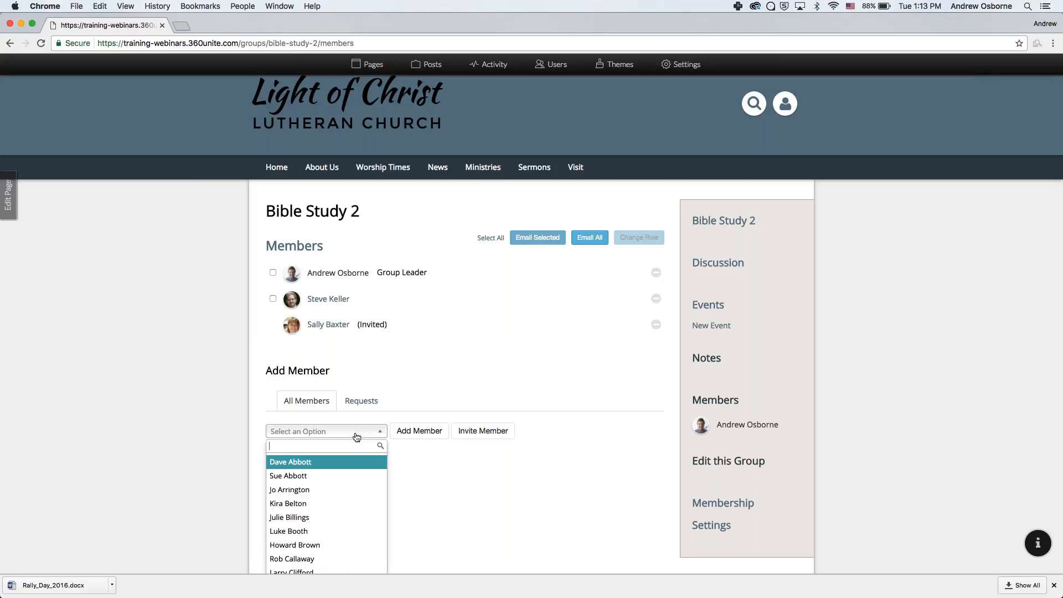
left_click(317, 504)
left_click(409, 438)
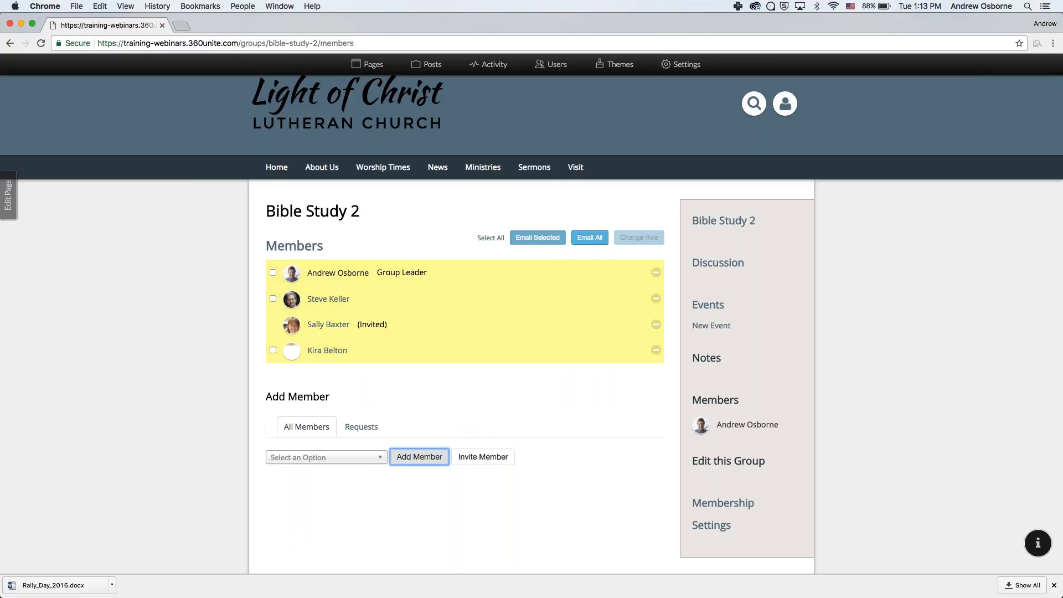
left_click(491, 238)
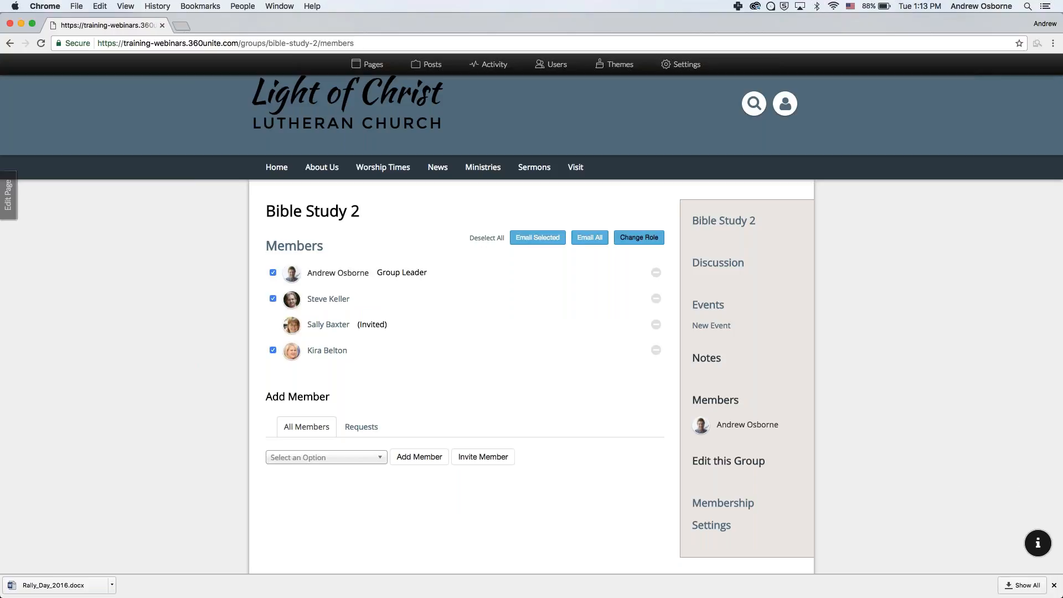
left_click(1055, 587)
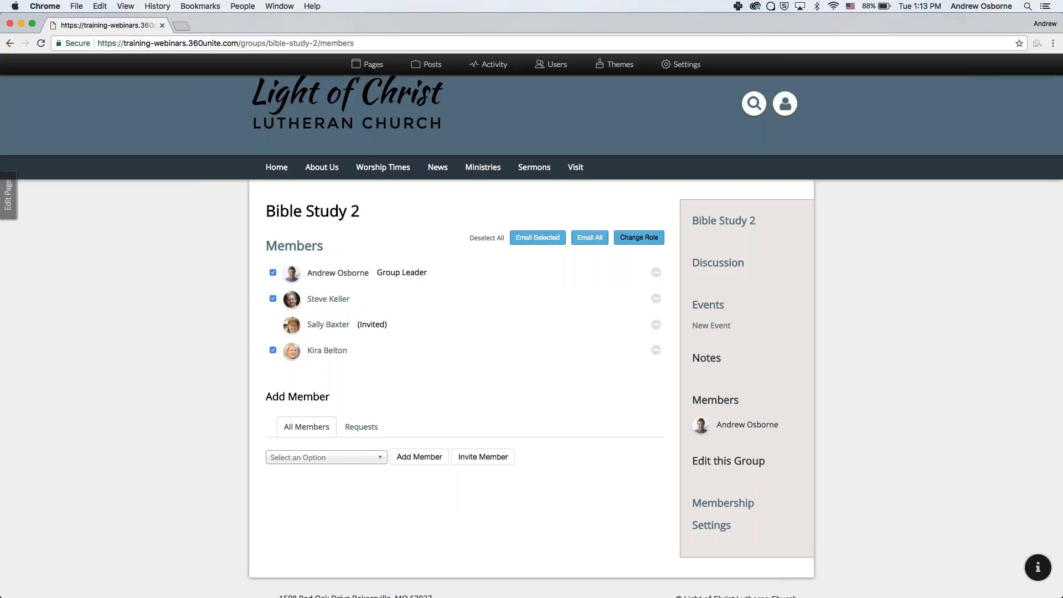
left_click(273, 272)
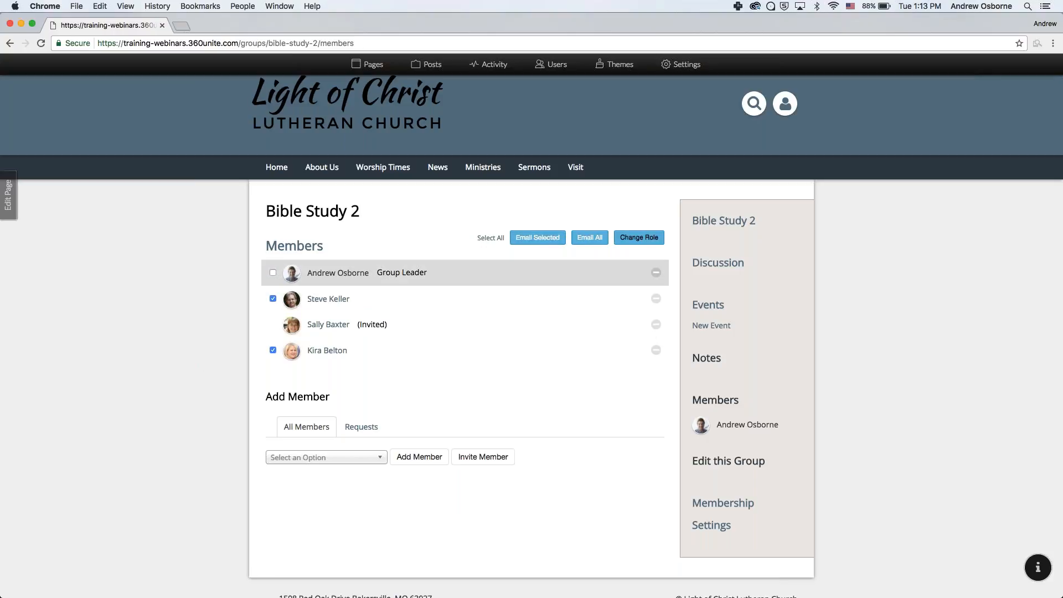
left_click(273, 298)
left_click(273, 350)
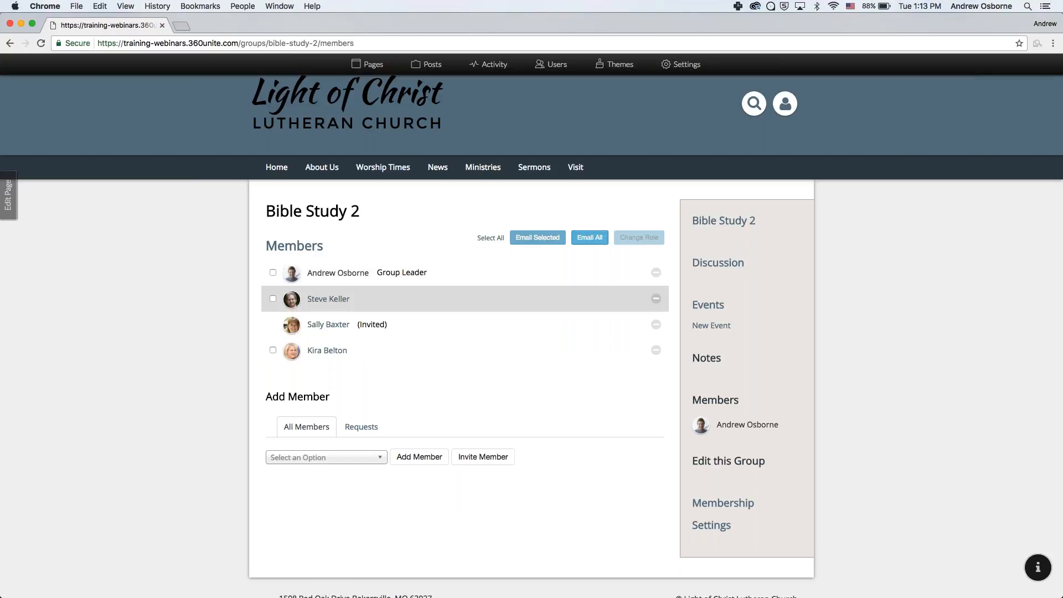
Promote the first added member, listed just below the existing group leader, to leader
left_click(273, 298)
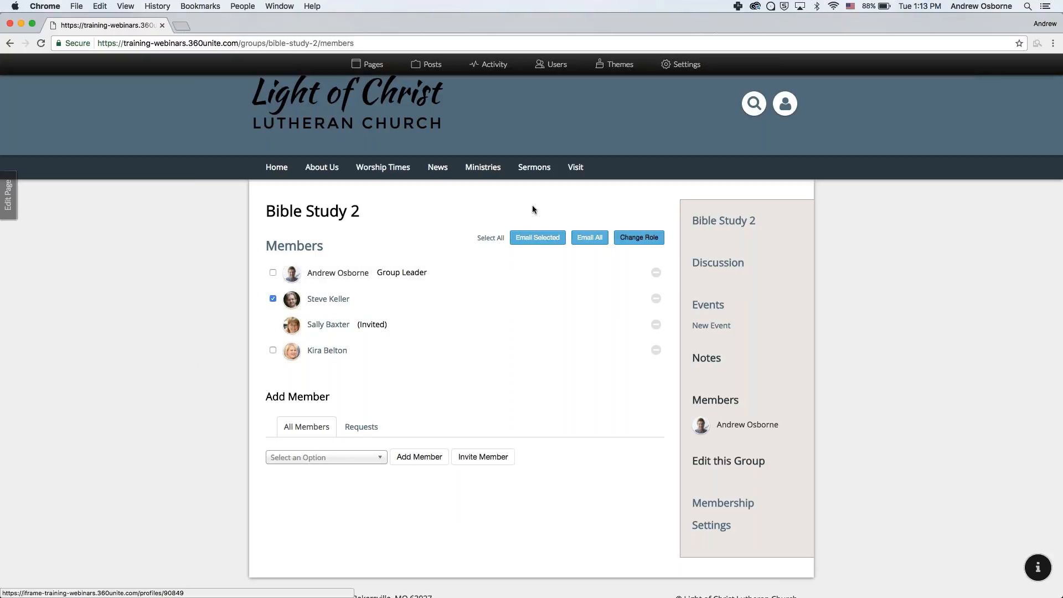
left_click(633, 241)
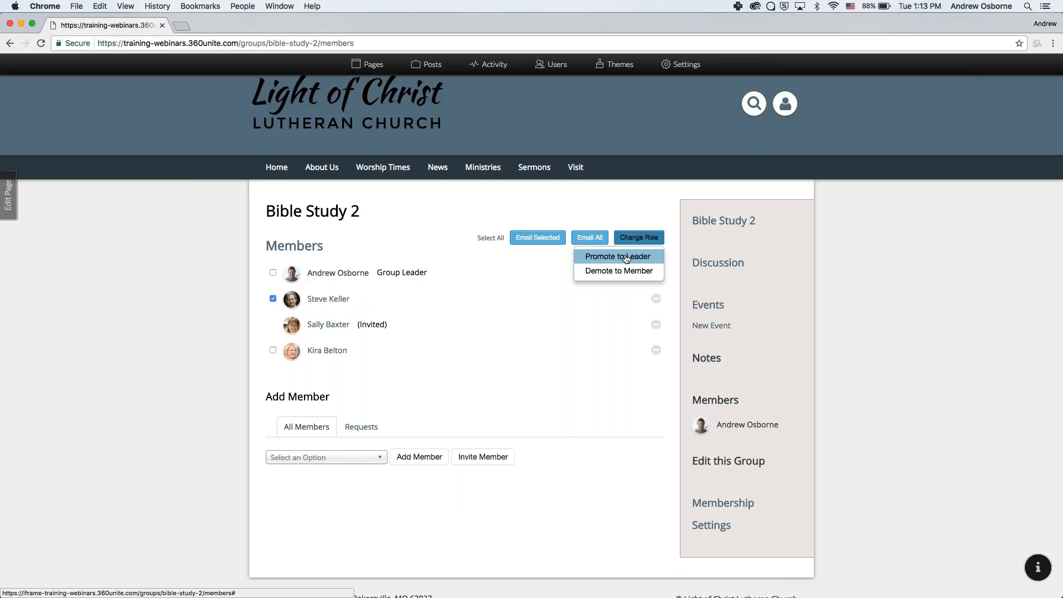
left_click(623, 258)
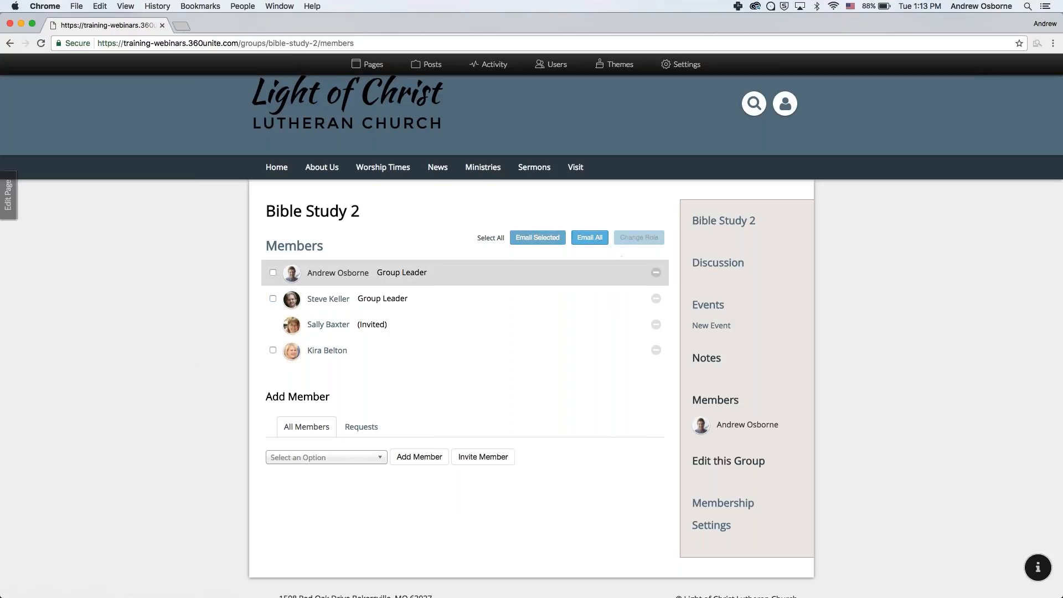
left_click(272, 273)
left_click(638, 238)
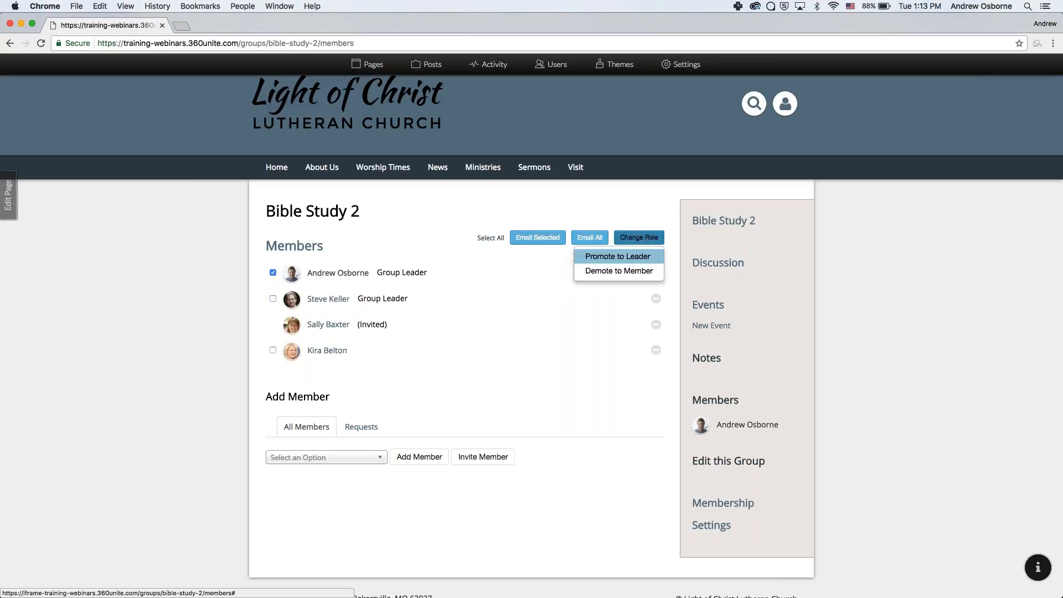
left_click(595, 272)
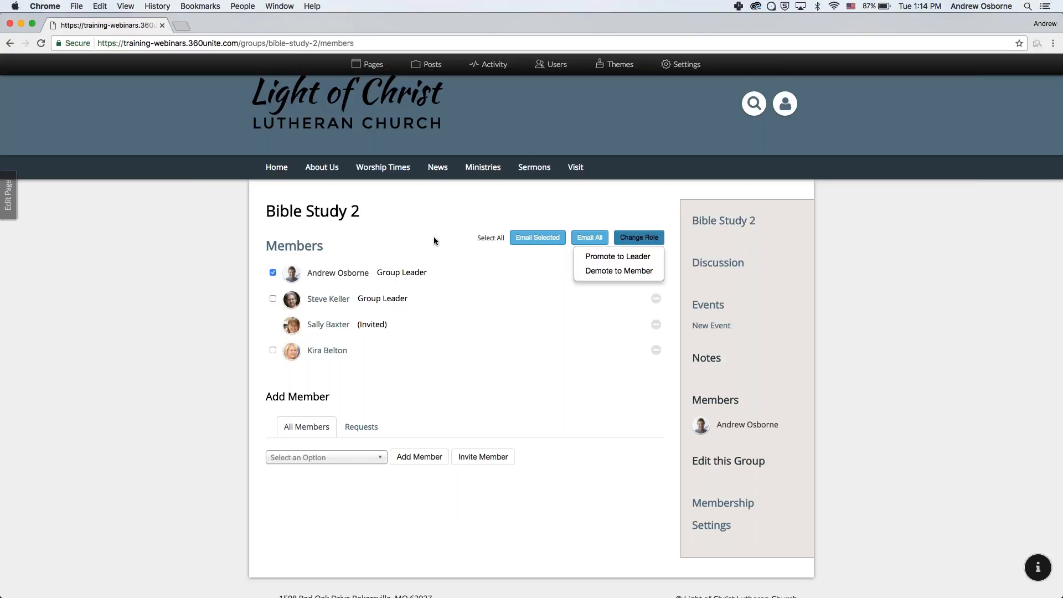
left_click(634, 243)
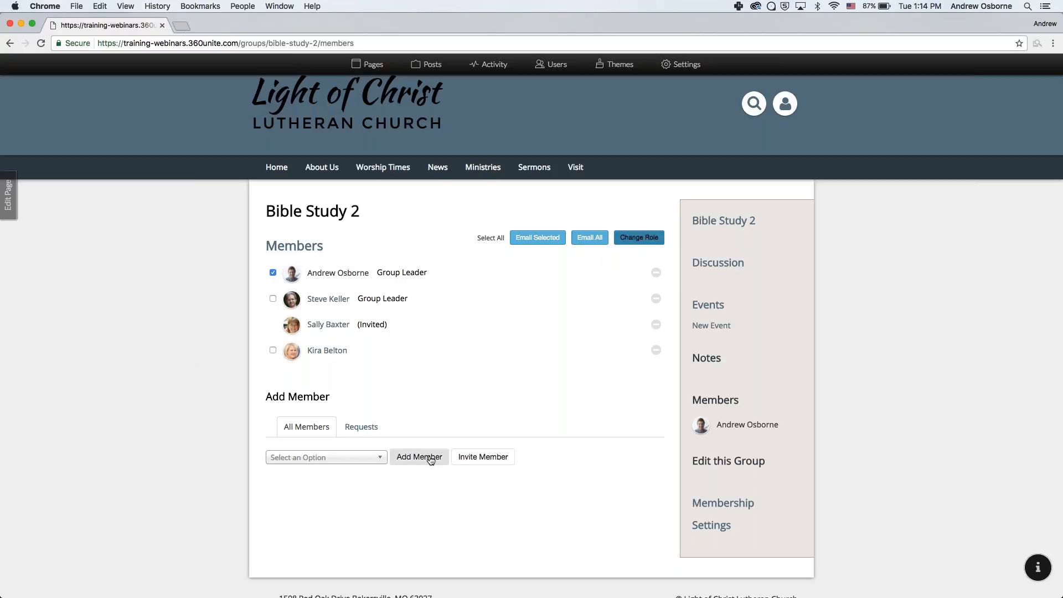
Check the requests to join the group
left_click(361, 427)
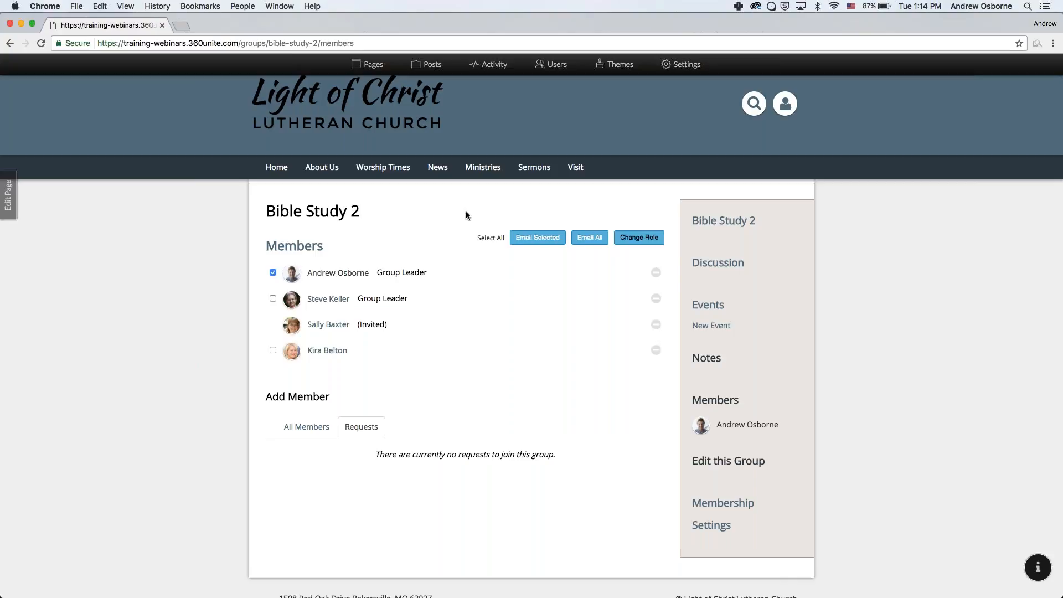
scroll(191, 346, "down", 2)
scroll(192, 346, "up", 2)
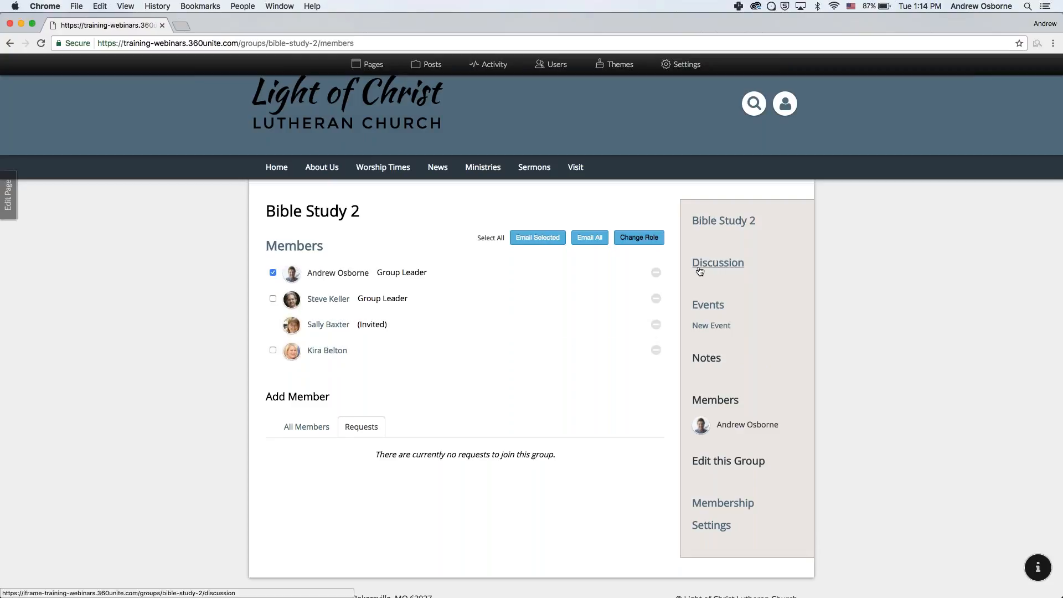
Post the comment "Post." as a Discussion on the group's Discussion page
left_click(725, 265)
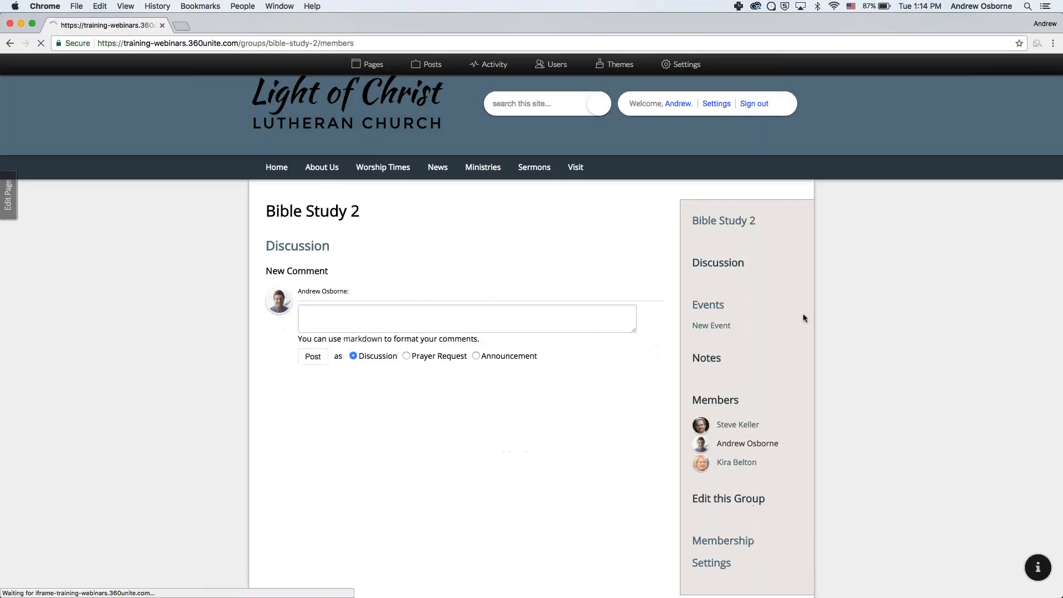
left_click(422, 309)
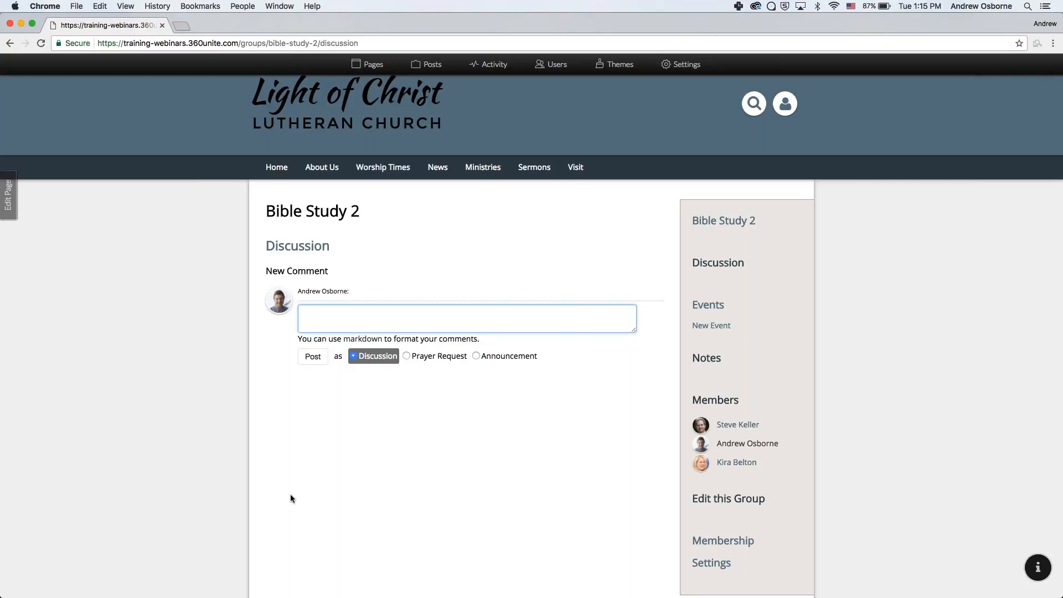
type("Post")
left_click(312, 356)
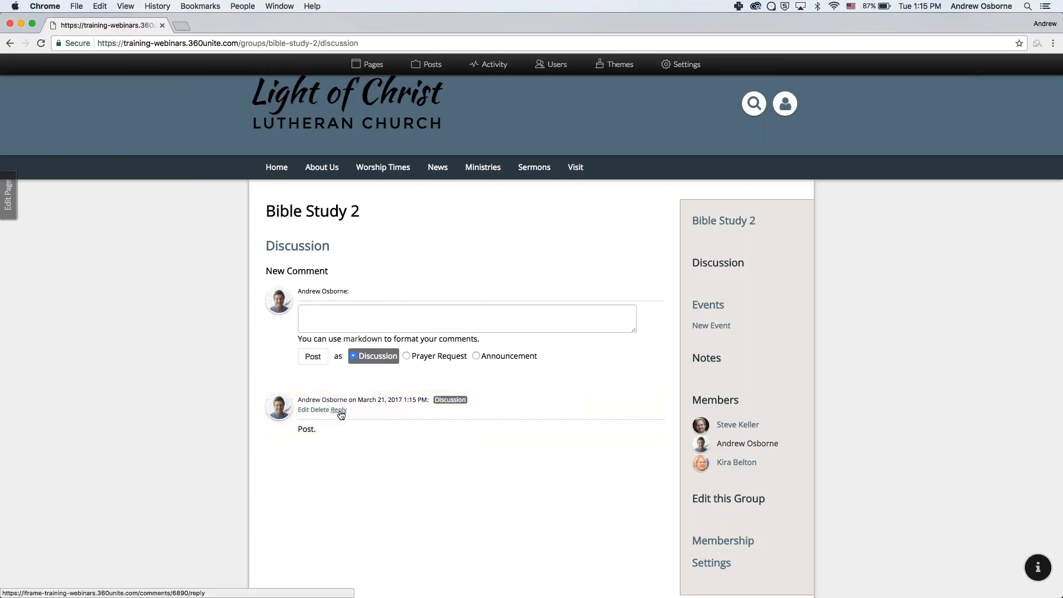
Edit the posted comment to read "Post number 1.", update it, and reload the page
left_click(339, 409)
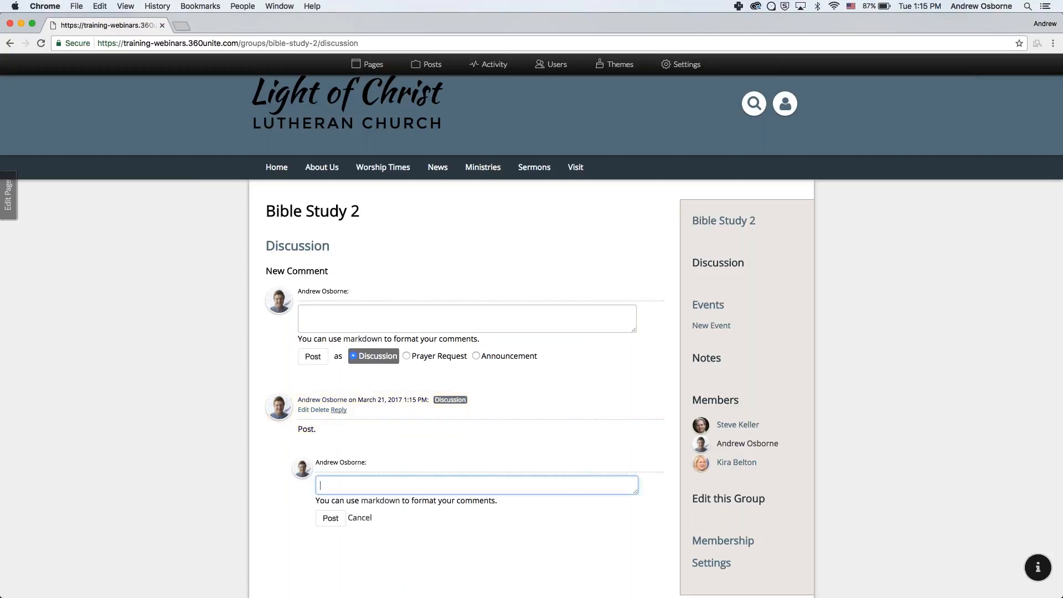
left_click(304, 410)
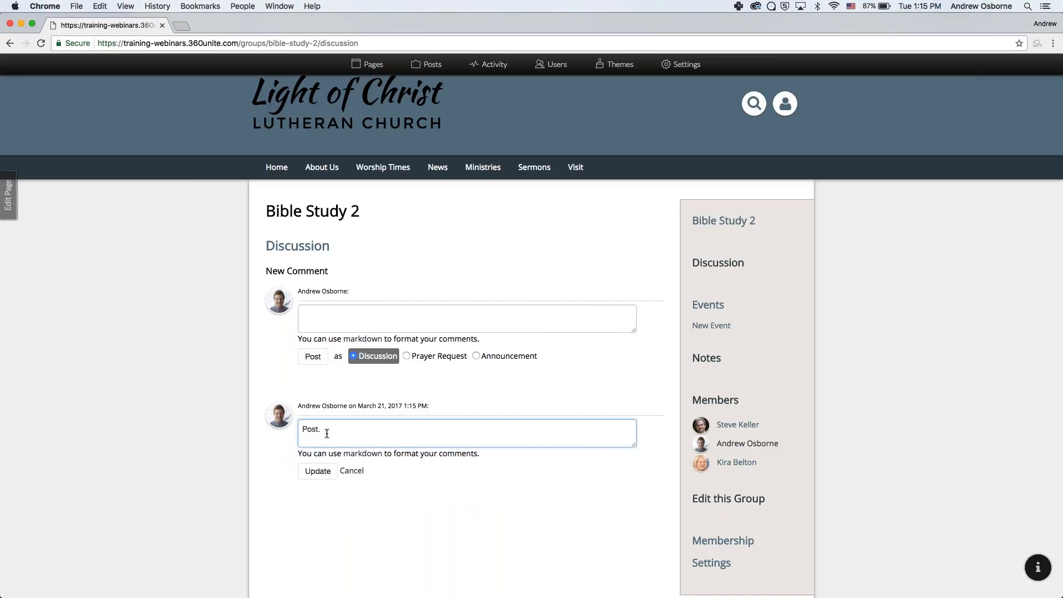
type("number 1.")
left_click(318, 471)
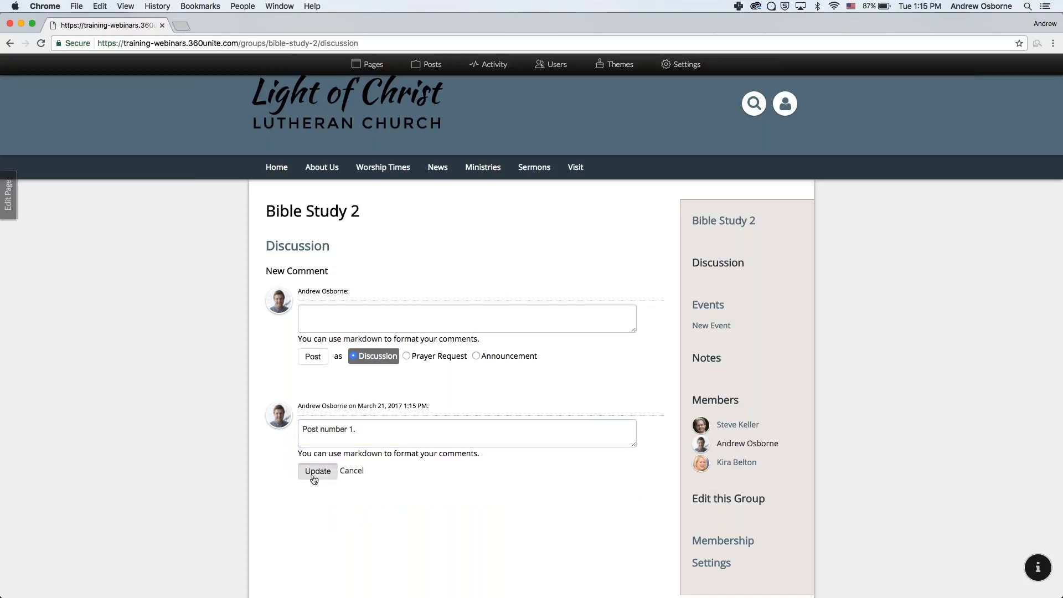
left_click(40, 43)
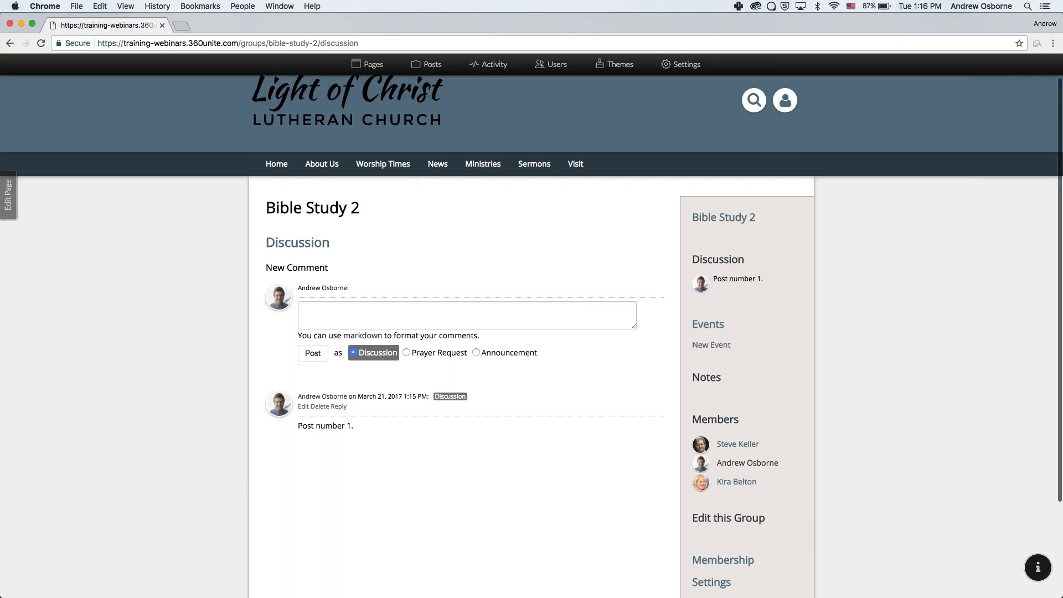
In the group's membership settings, choose to receive an email when a group member posts a comment, and update the membership
scroll(443, 482, "down", 2)
left_click(713, 477)
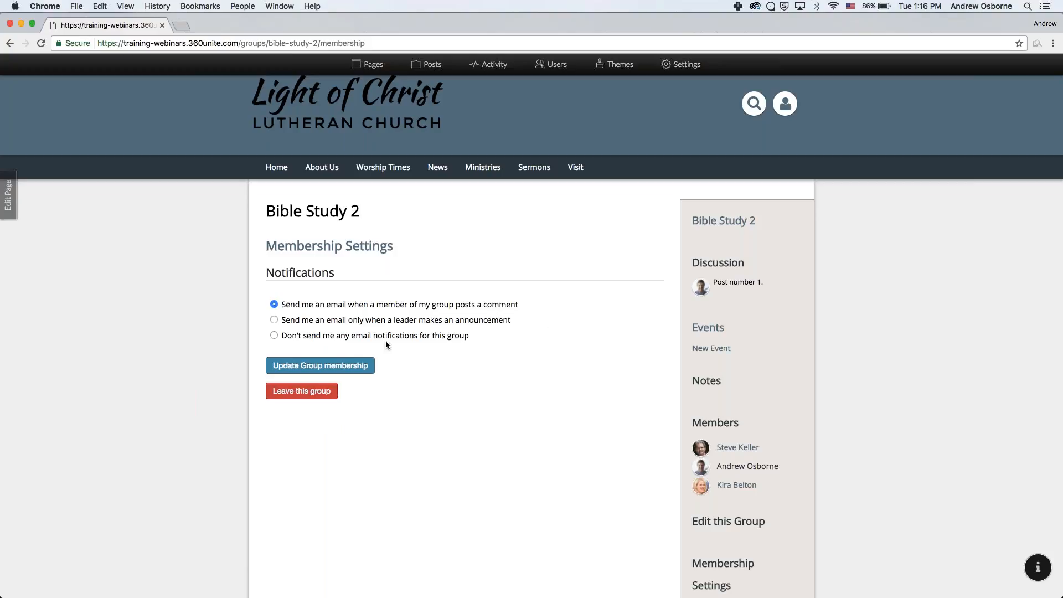
left_click(274, 320)
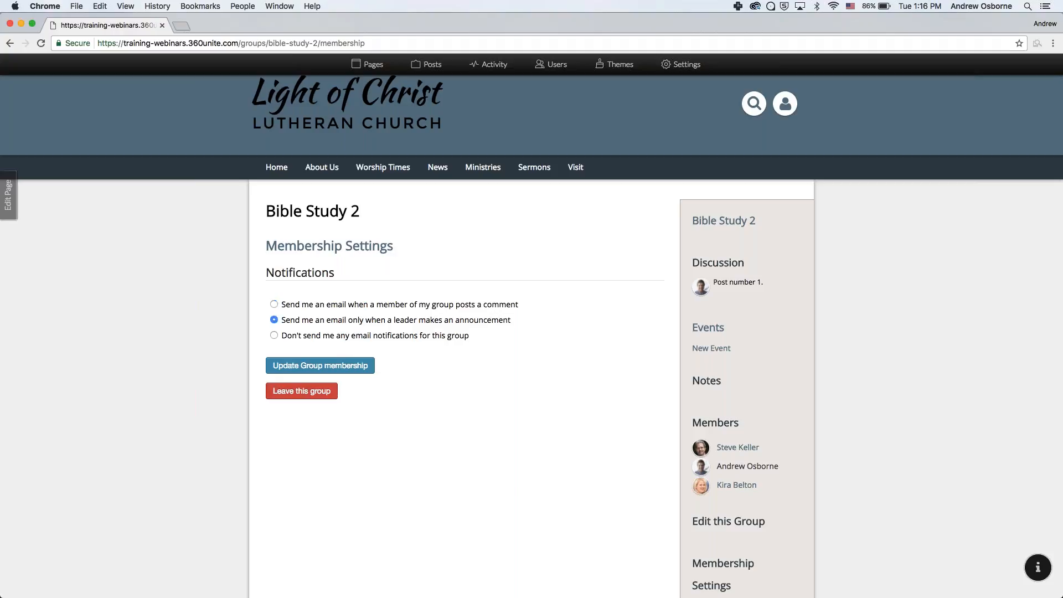
left_click(426, 339)
left_click(274, 304)
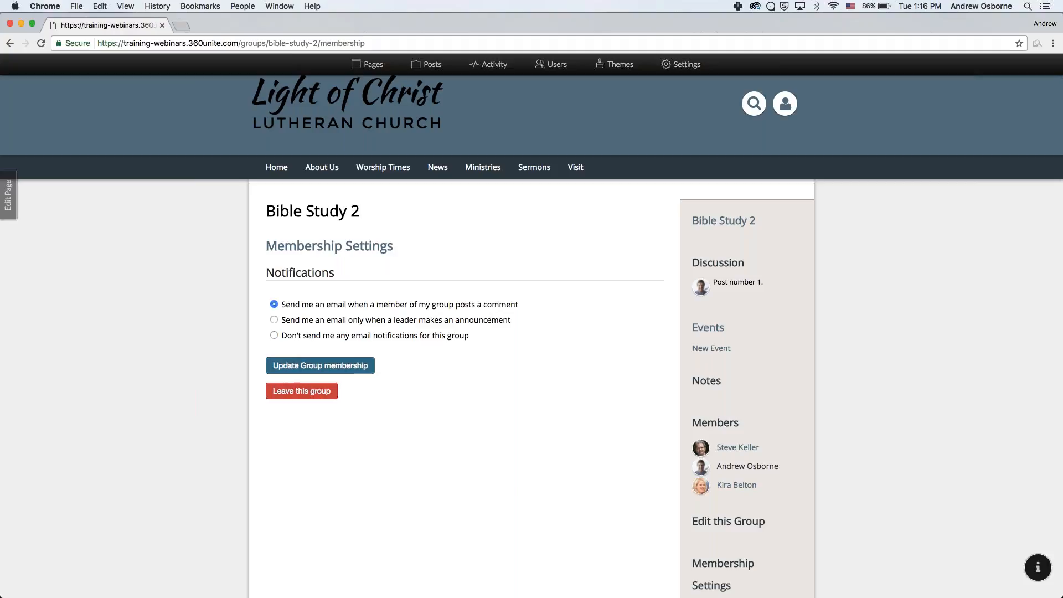
left_click(325, 368)
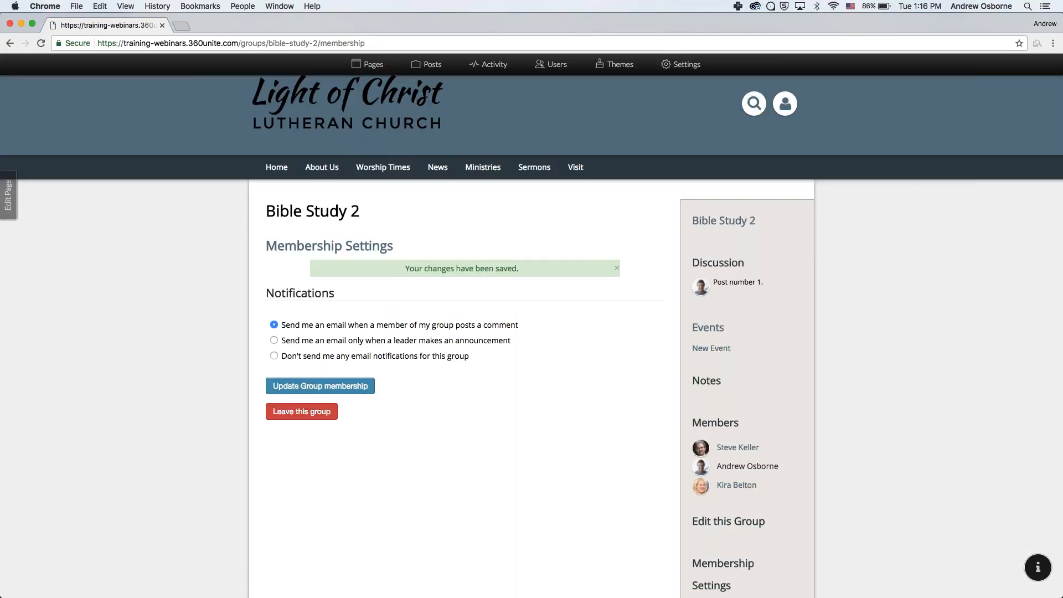
Start a new event on March 26, 2017 in the group's events calendar and title it "Bible Study"
scroll(689, 460, "down", 2)
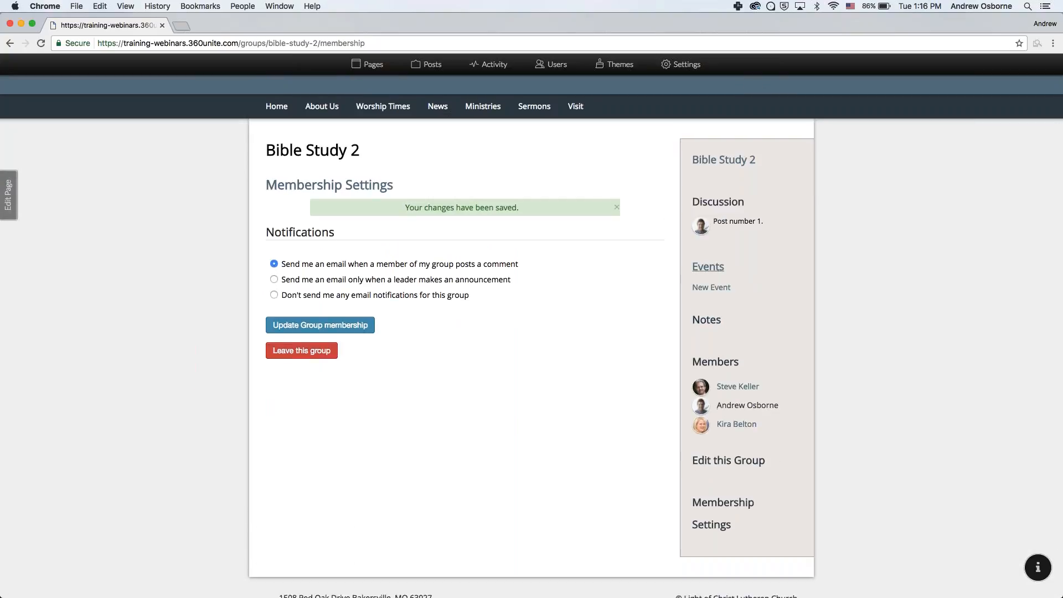
left_click(715, 273)
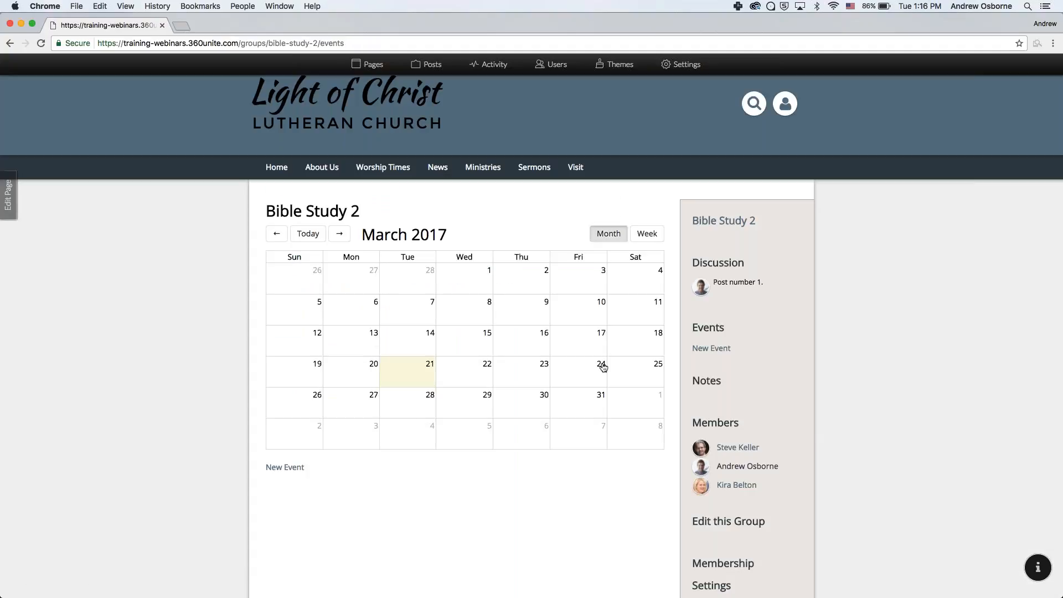
left_click(713, 348)
left_click(294, 406)
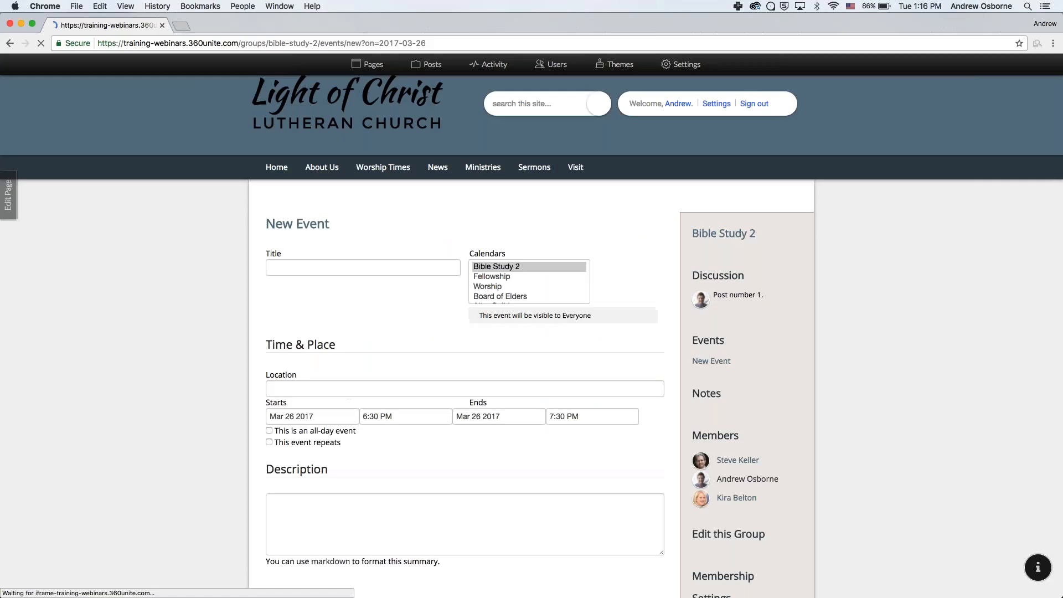
type("Bible Study")
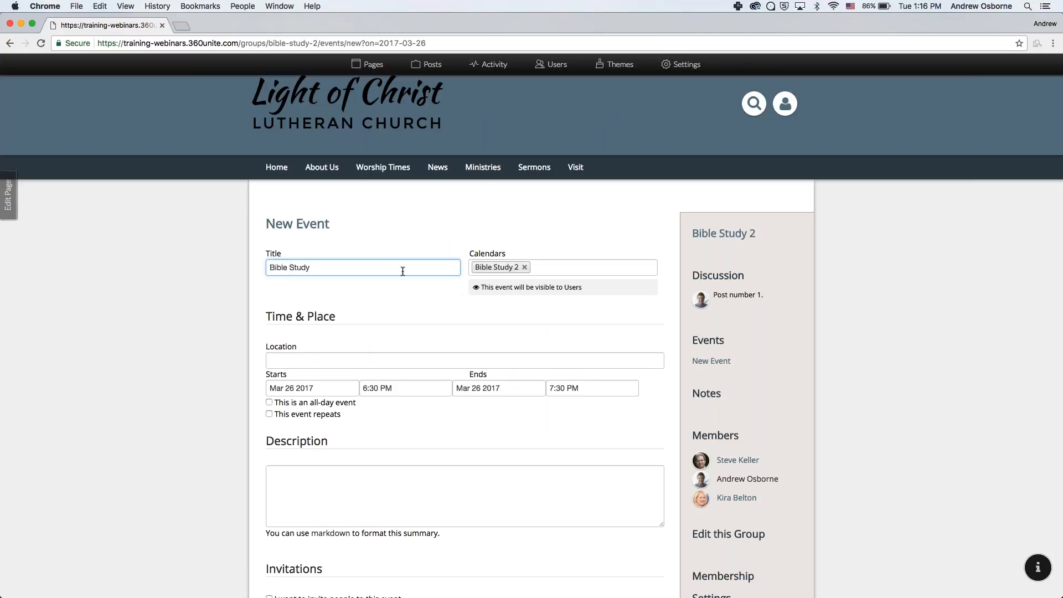
Look through the other calendars the event can be added to
left_click(487, 272)
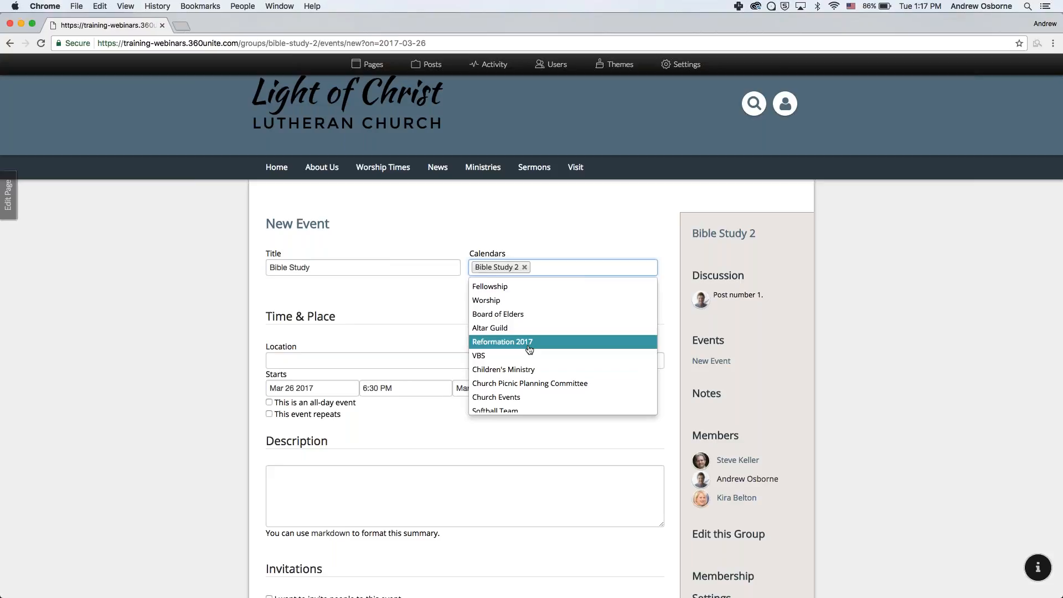
scroll(530, 349, "down", 3)
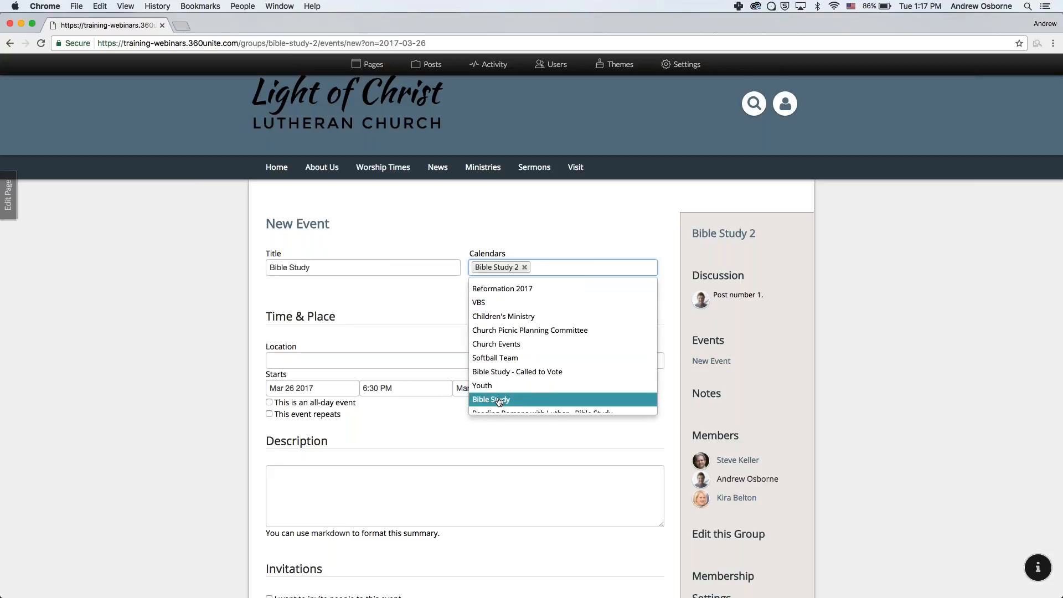
left_click(500, 399)
left_click(579, 268)
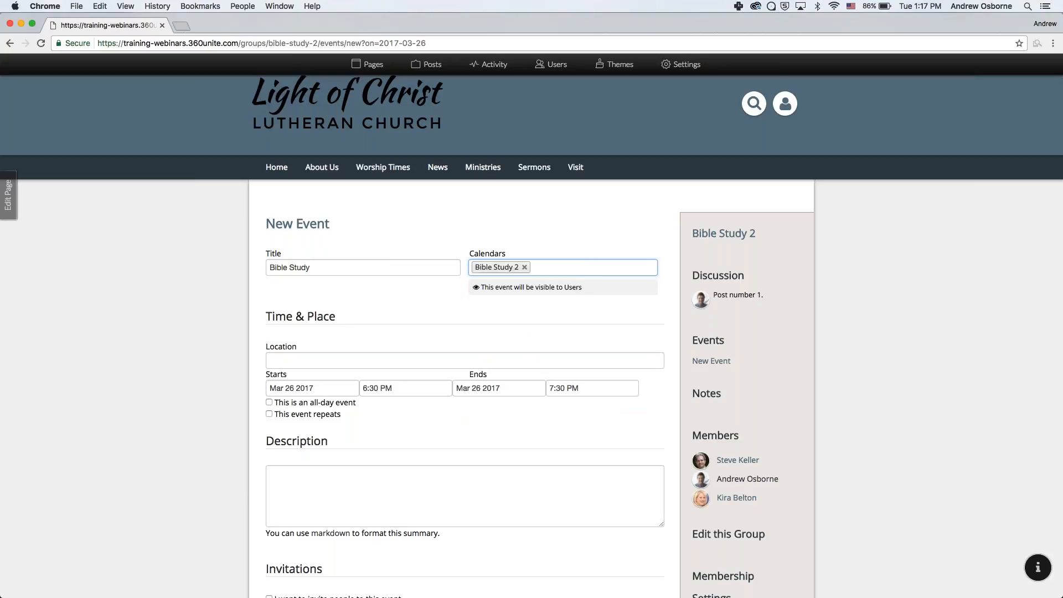
Set the event's location to "Room 1"
scroll(218, 332, "down", 2)
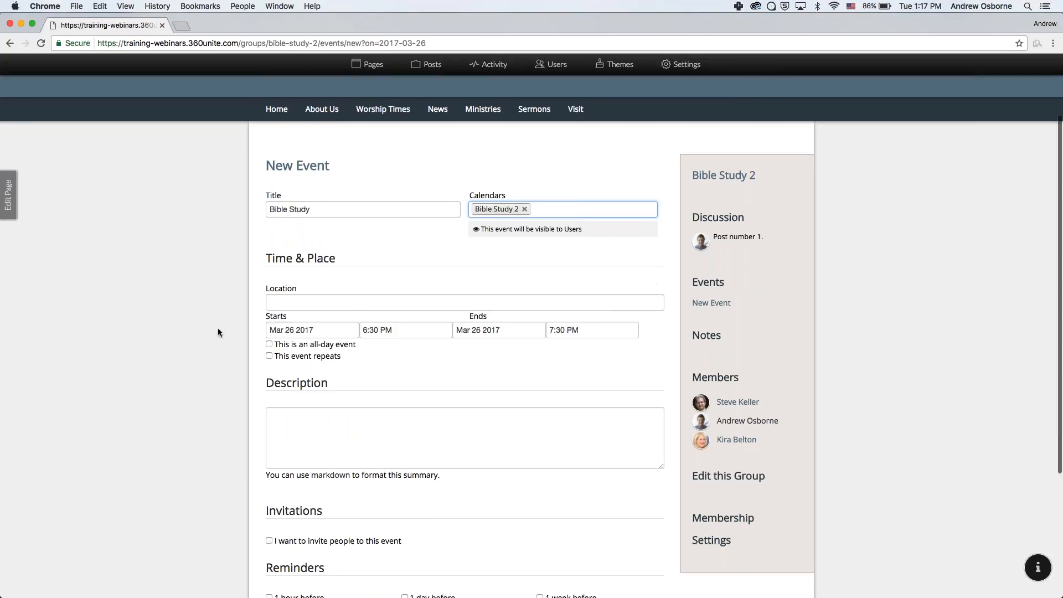
left_click(282, 304)
type("Room 1")
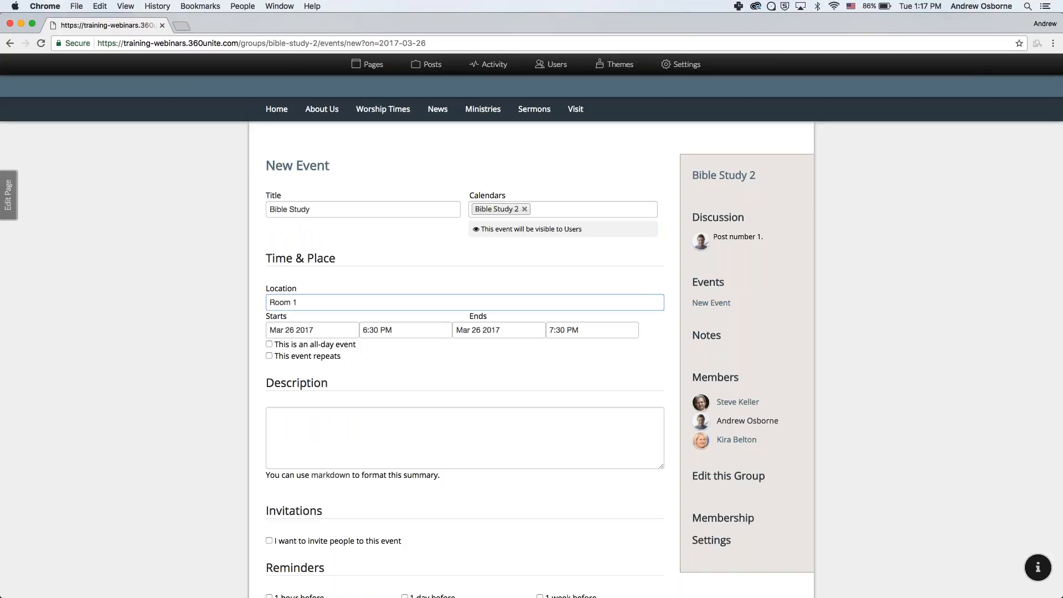
Set the event to run on Mar 26 2017 from 9:30 AM to 10:30 AM
left_click(317, 332)
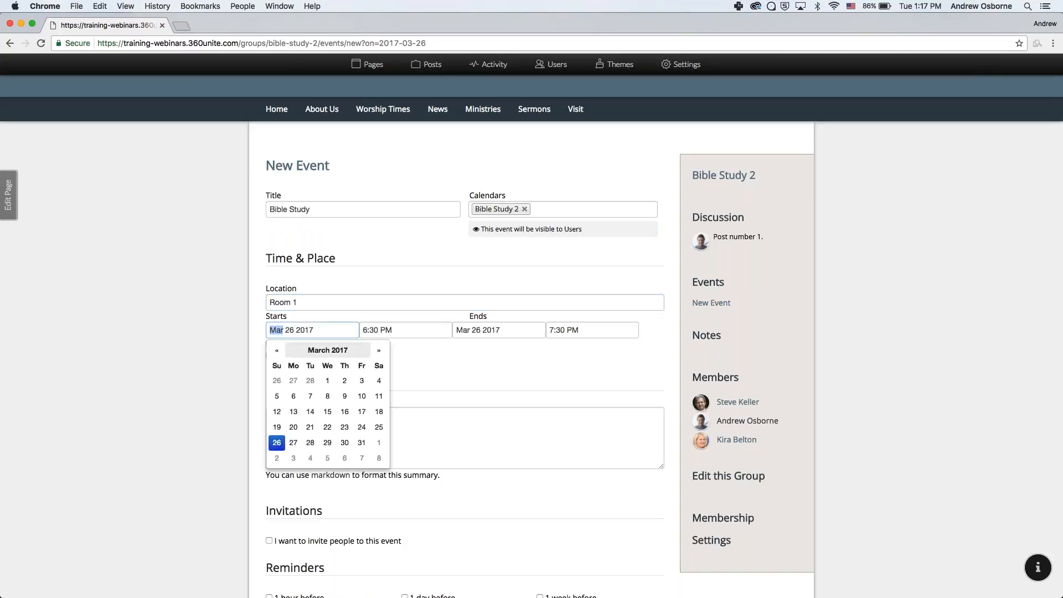
double_click(386, 330)
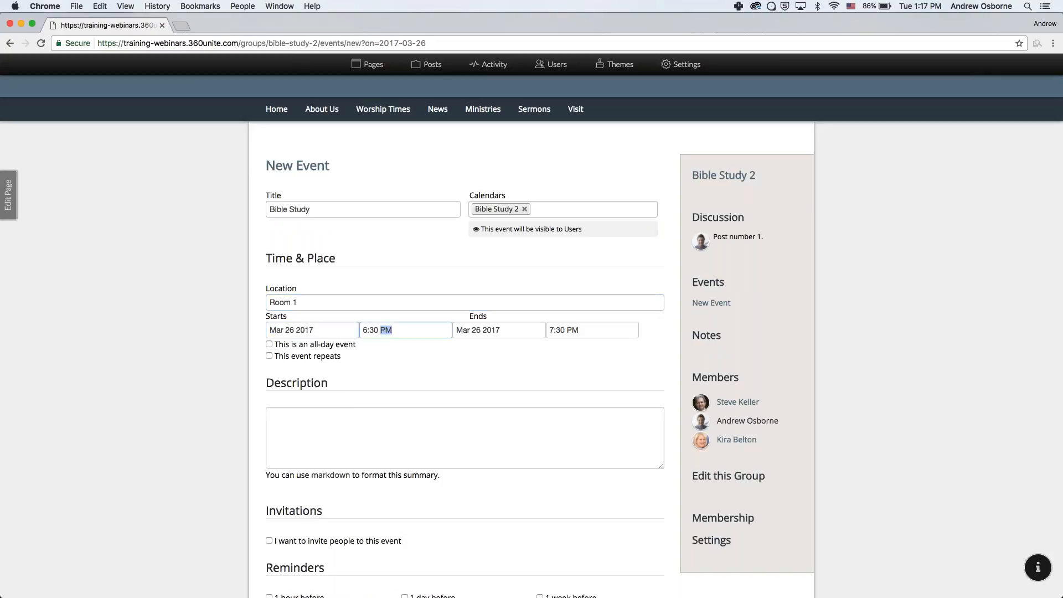
left_click(368, 330)
left_click(364, 330)
type("9")
left_click(385, 331)
key("a")
key("Tab")
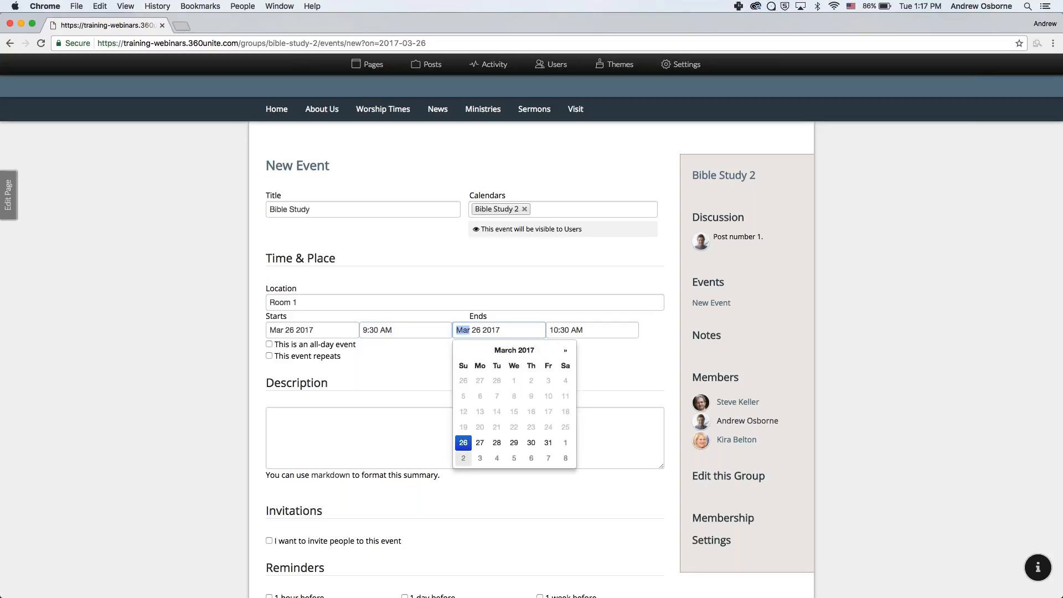
key("Tab")
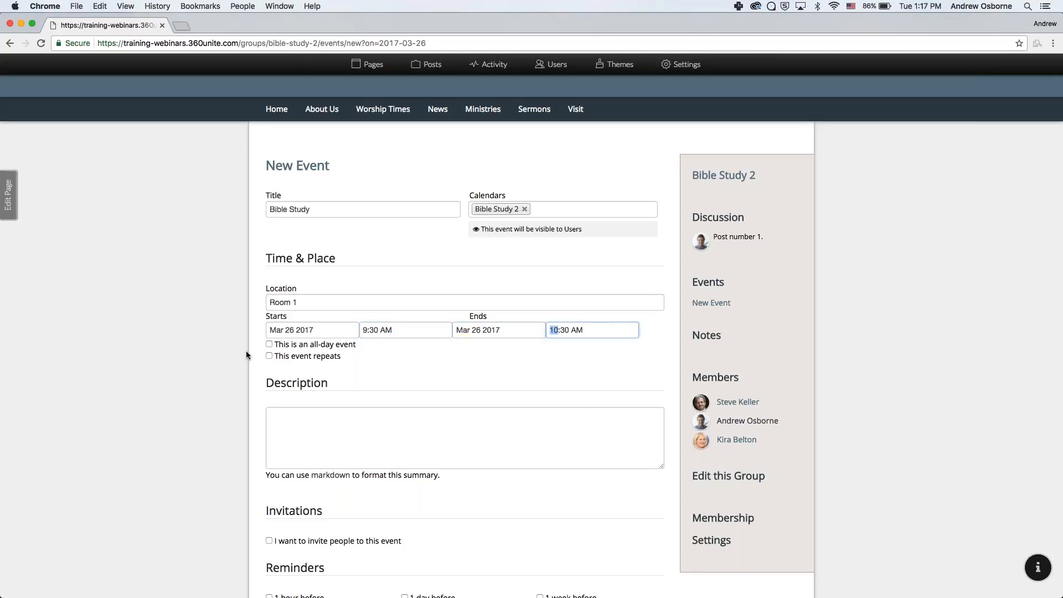
Make the event repeat every single week on Sunday, with the schedule ending after Apr 23 2017
left_click(269, 356)
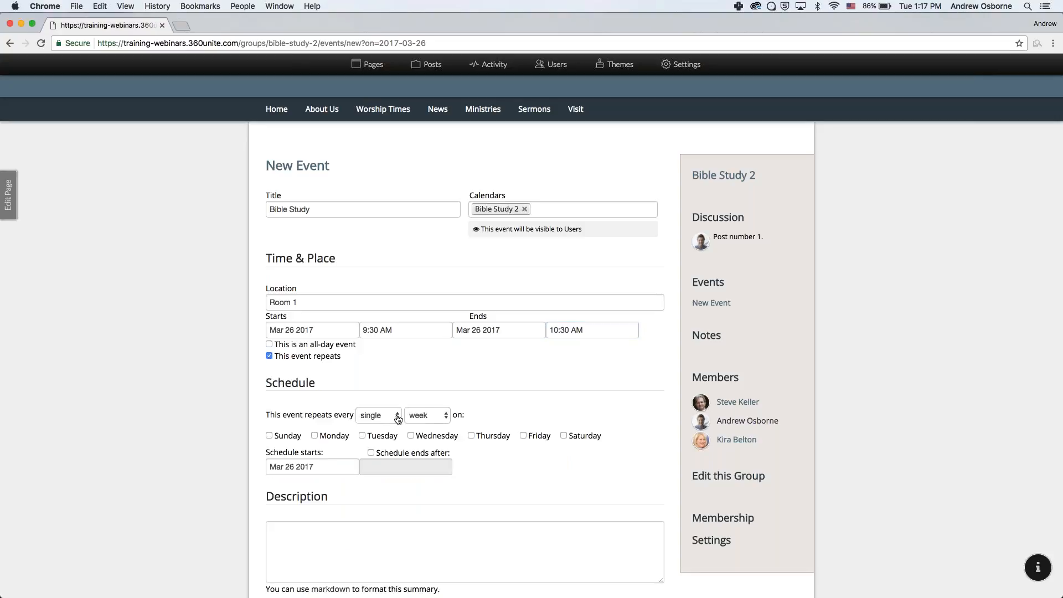
left_click(269, 436)
left_click(371, 454)
left_click(388, 470)
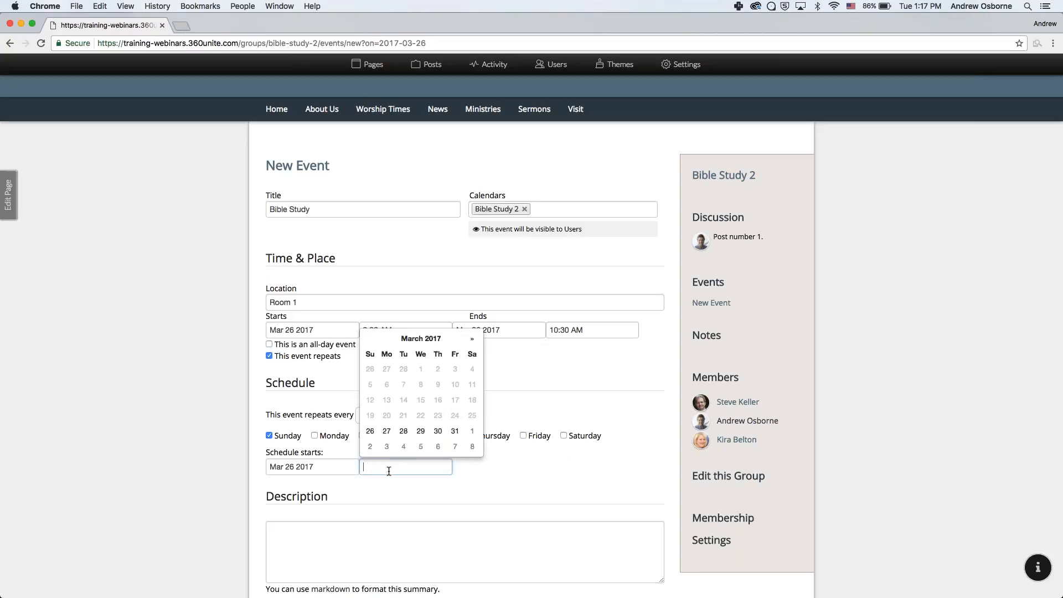
left_click(475, 339)
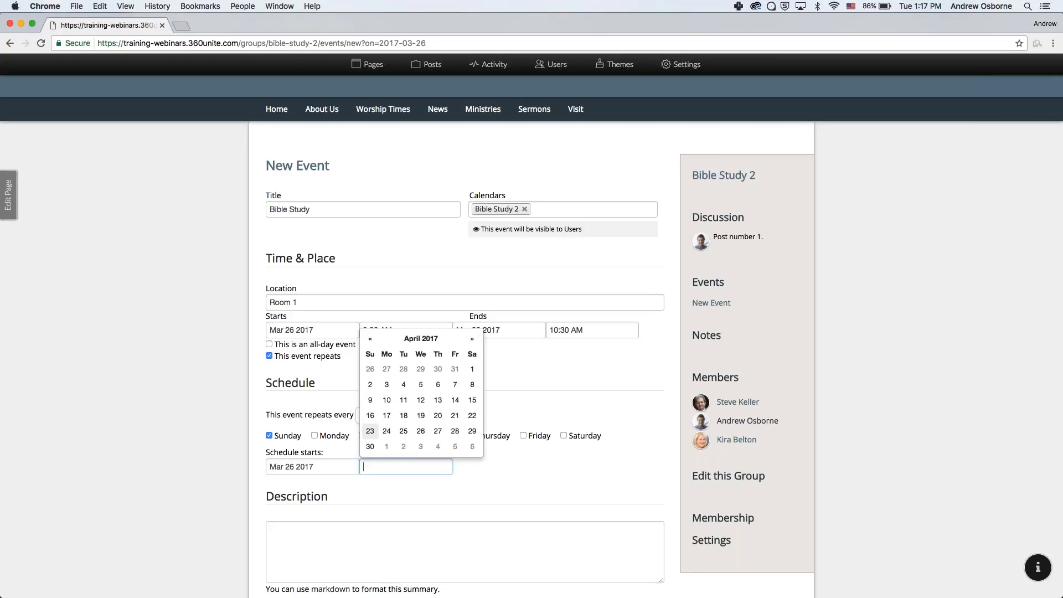
left_click(370, 432)
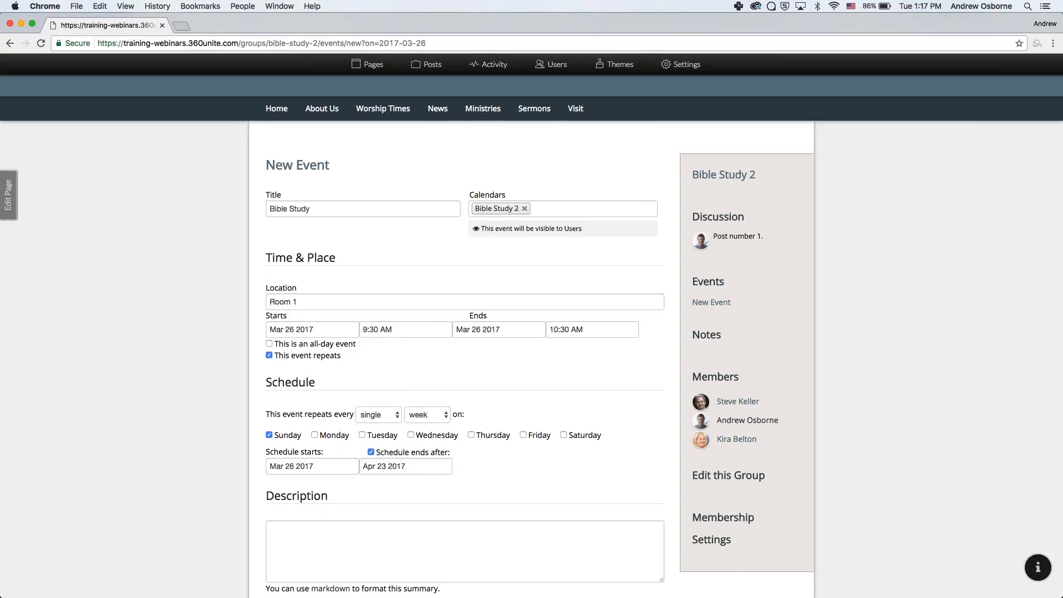
Enter "THis is a Bible Study." as the event's description
scroll(288, 461, "down", 3)
left_click(289, 461)
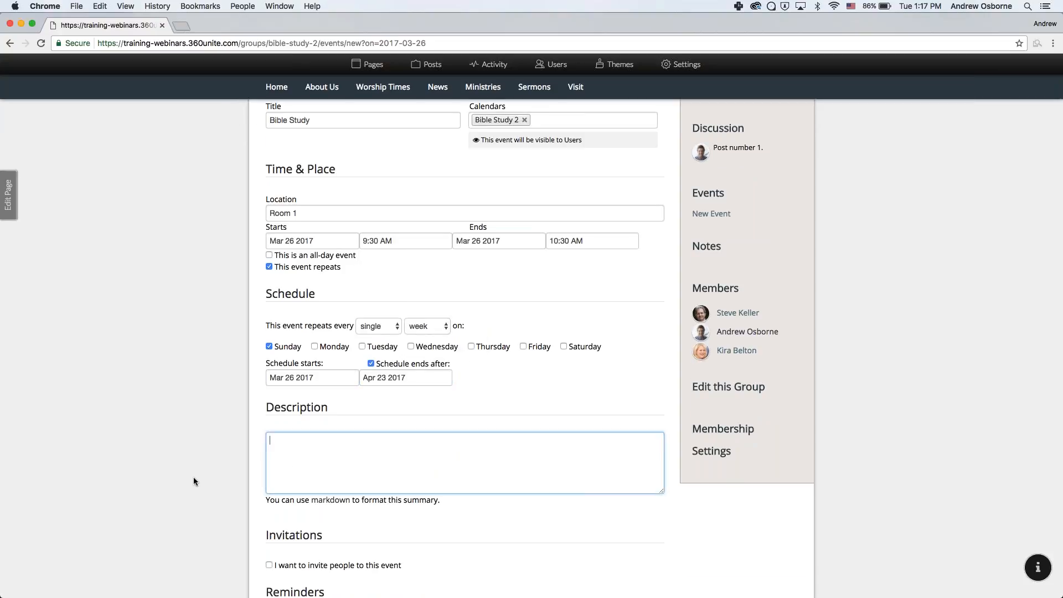
scroll(194, 477, "down", 3)
type("THis is")
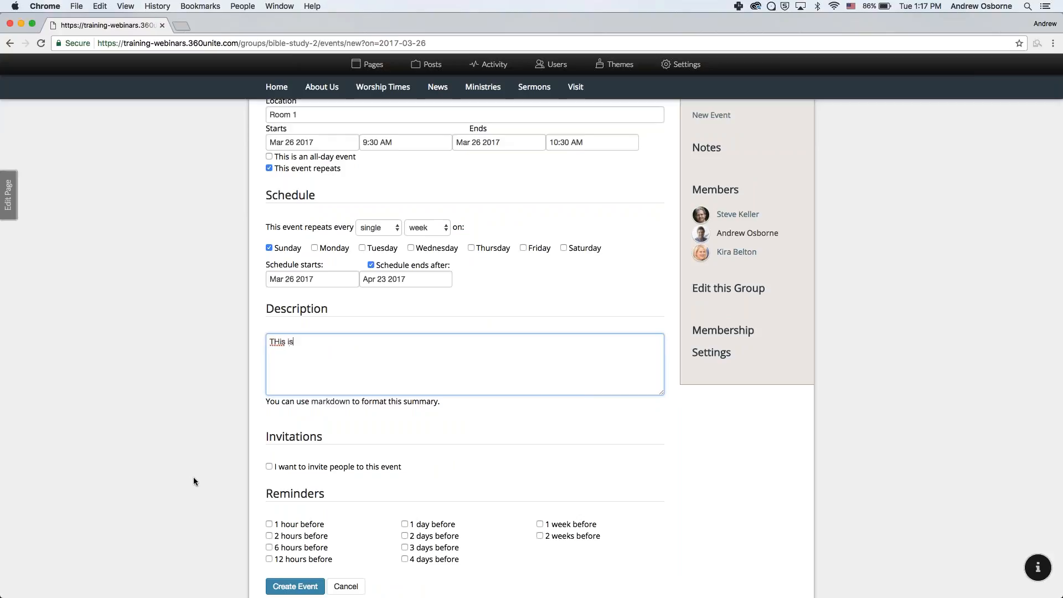
type(" a Bible Study")
Turn on invitations for the event and select the first two listed group members as invitees
scroll(181, 463, "down", 3)
left_click(270, 386)
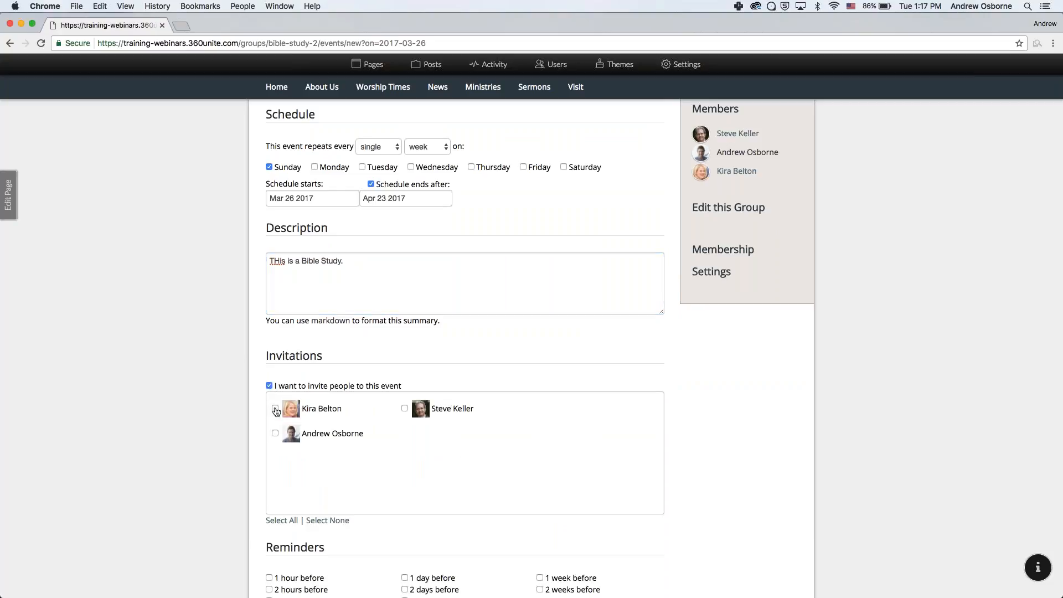
left_click(276, 409)
left_click(405, 409)
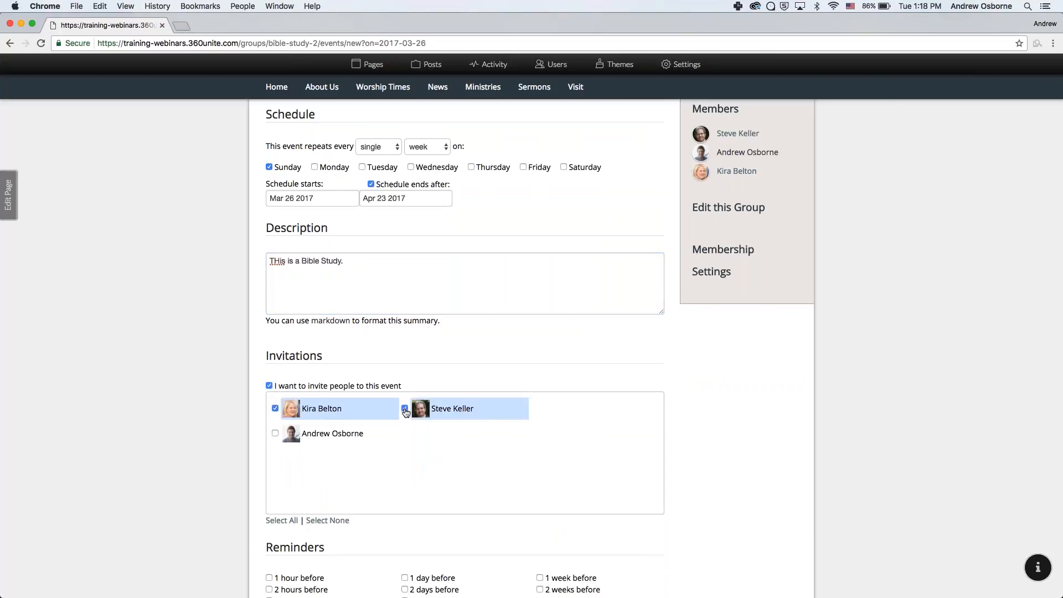
Add a reminder 1 hour before the event and create the event
scroll(406, 412, "down", 2)
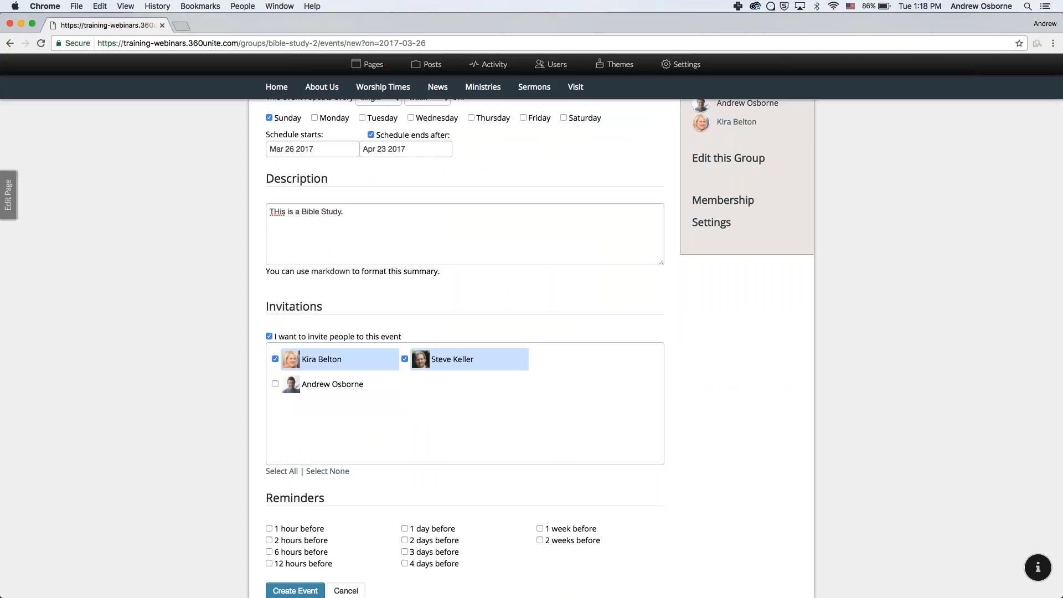
scroll(465, 332, "down", 4)
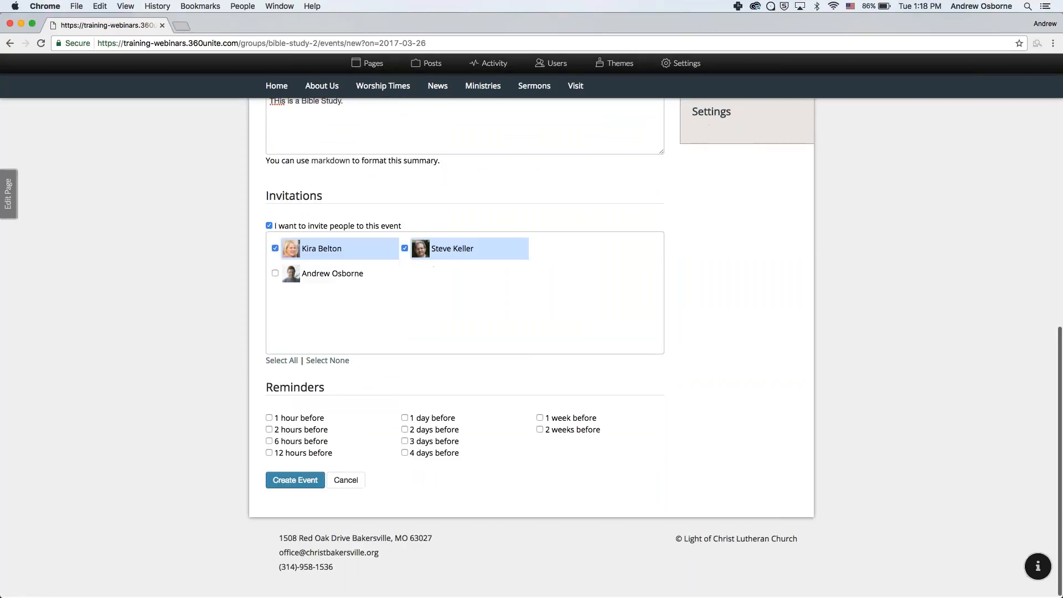
left_click(269, 419)
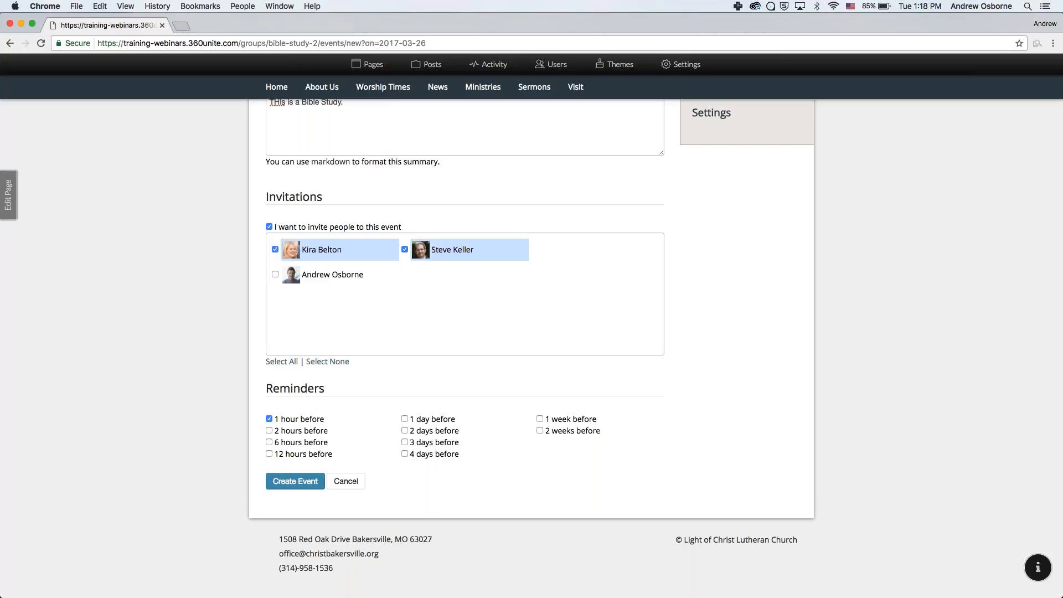
left_click(301, 480)
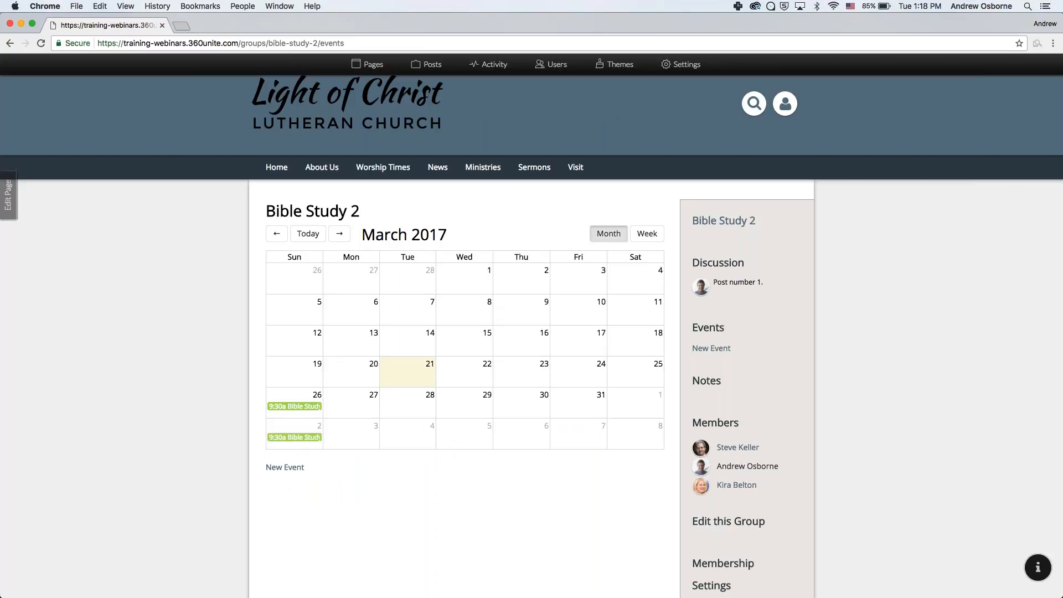
Check the repeated Bible Study events for April 2017 on the group's calendar, then return to March
left_click(339, 233)
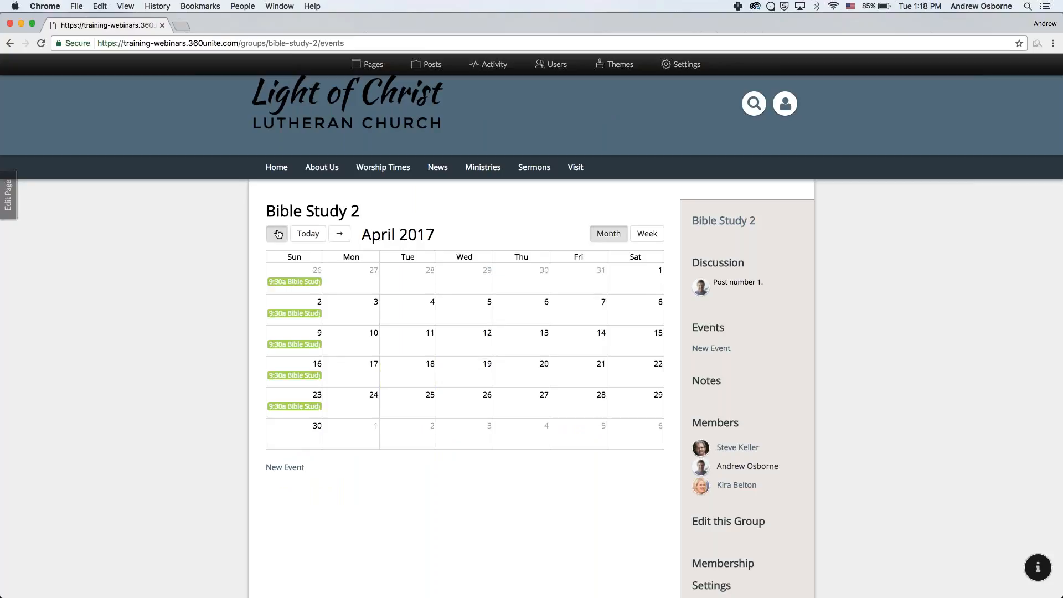
left_click(278, 233)
Open the church's site-wide calendar and hide the Board of Elders and New Group calendars, leaving Bible Study 2 shown
mouse_move(438, 166)
left_click(436, 271)
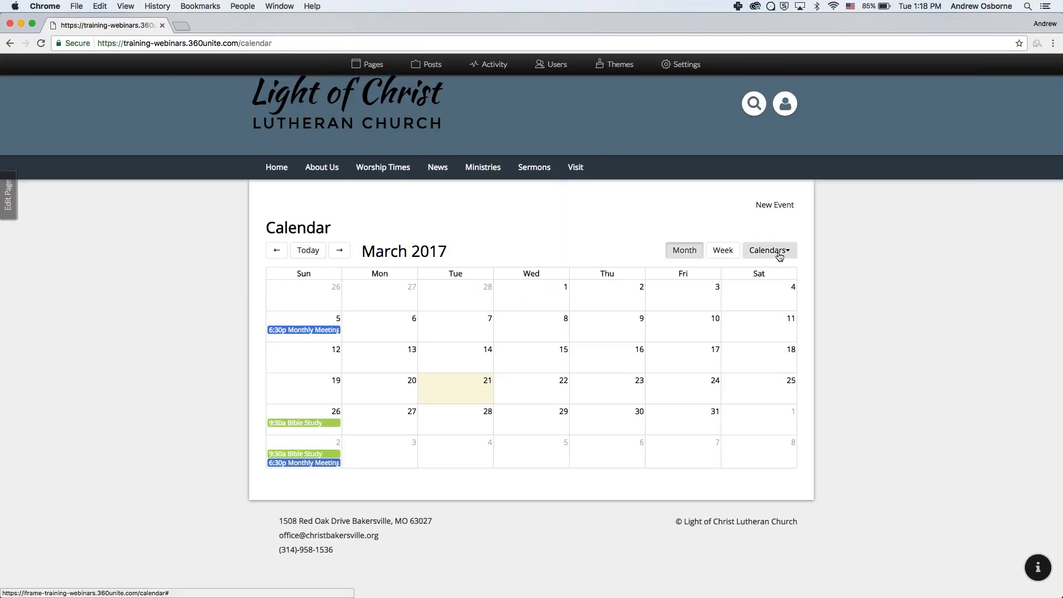
left_click(779, 255)
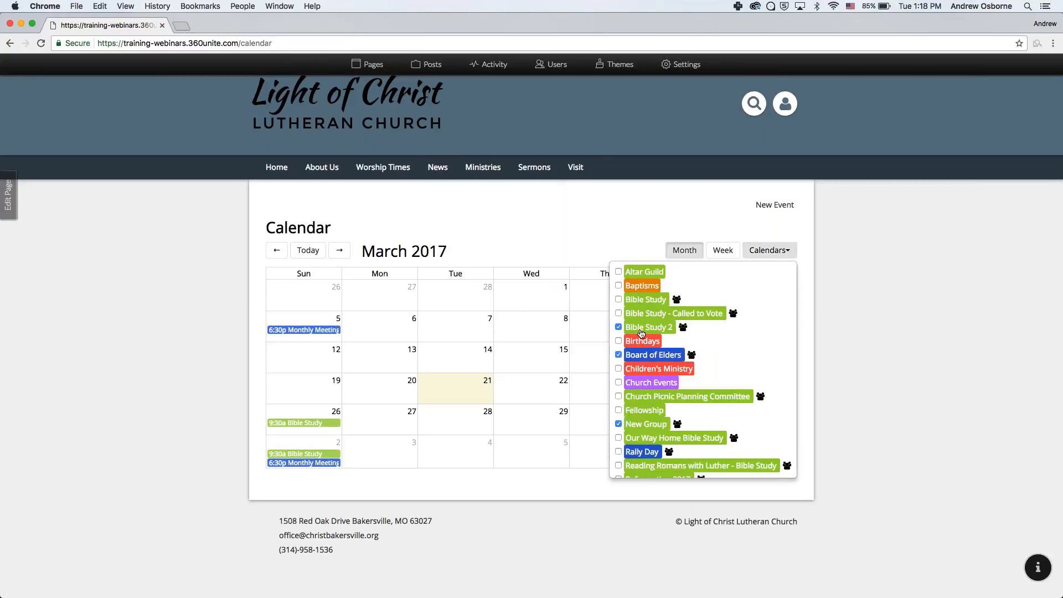
left_click(618, 355)
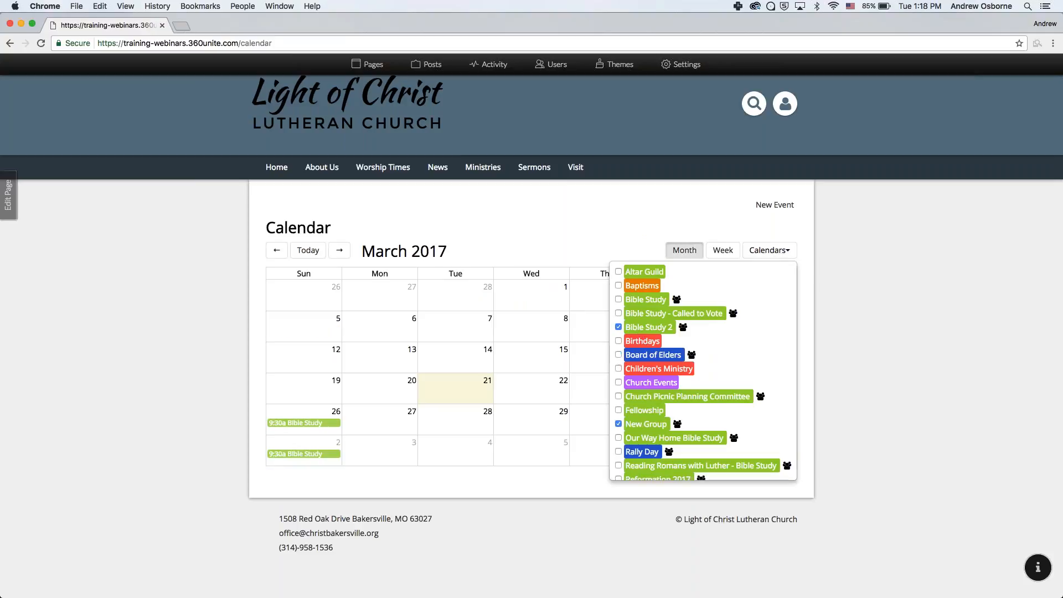
left_click(618, 424)
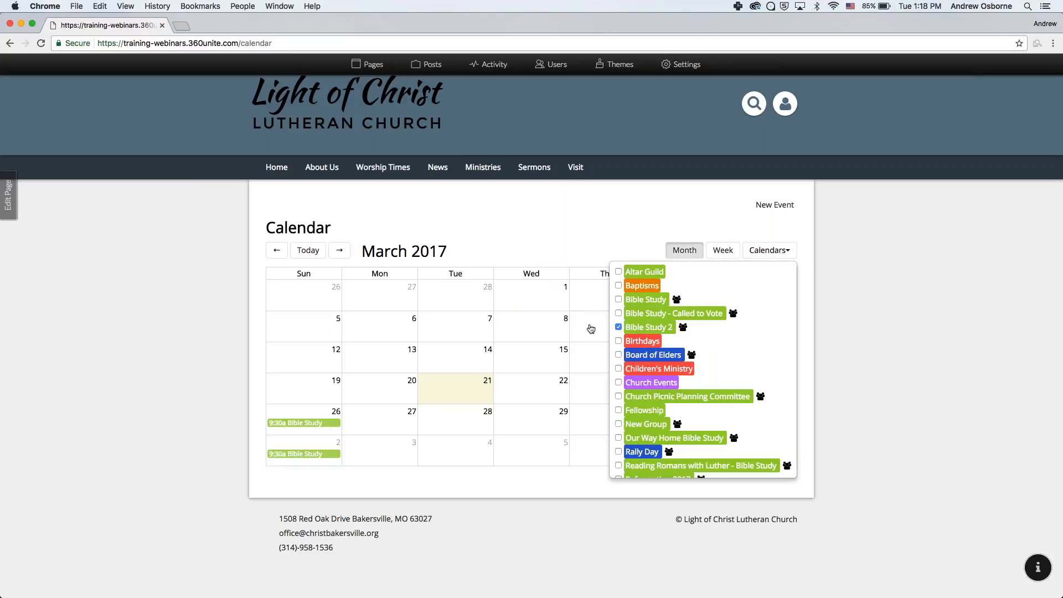
left_click(364, 398)
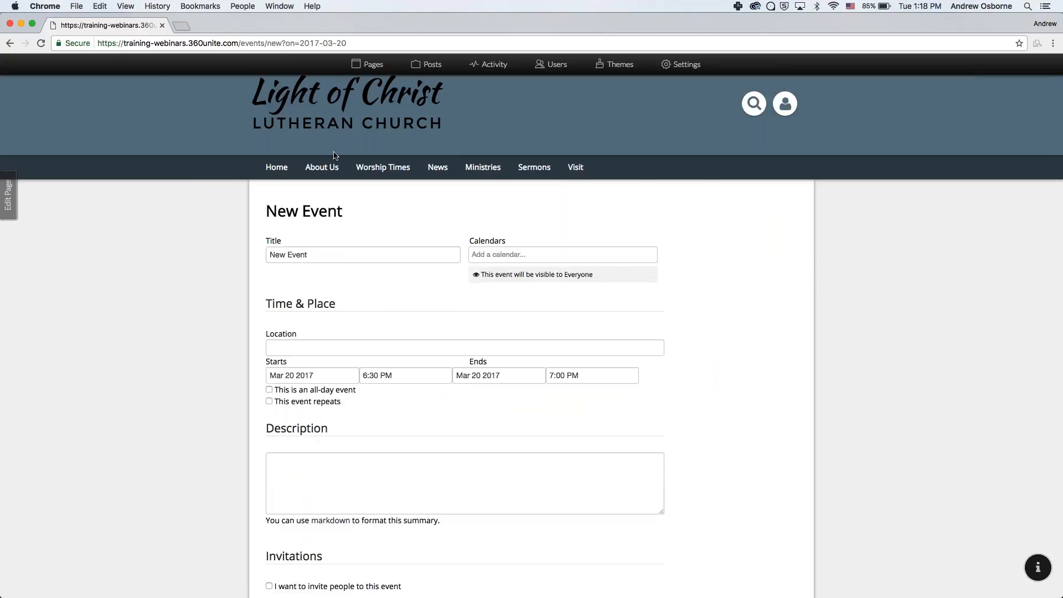
mouse_move(498, 164)
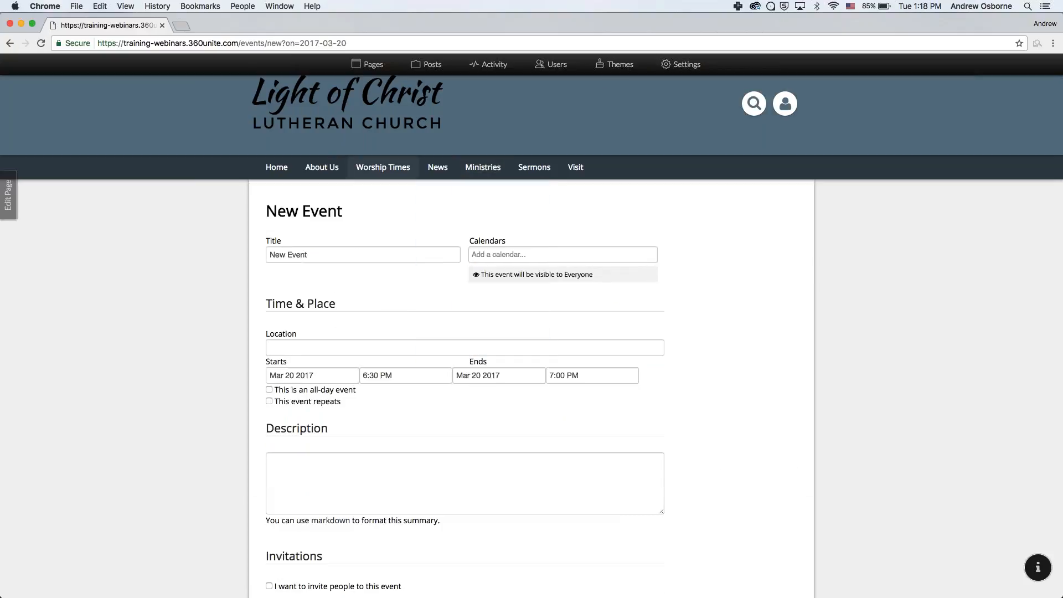
mouse_move(437, 168)
left_click(443, 269)
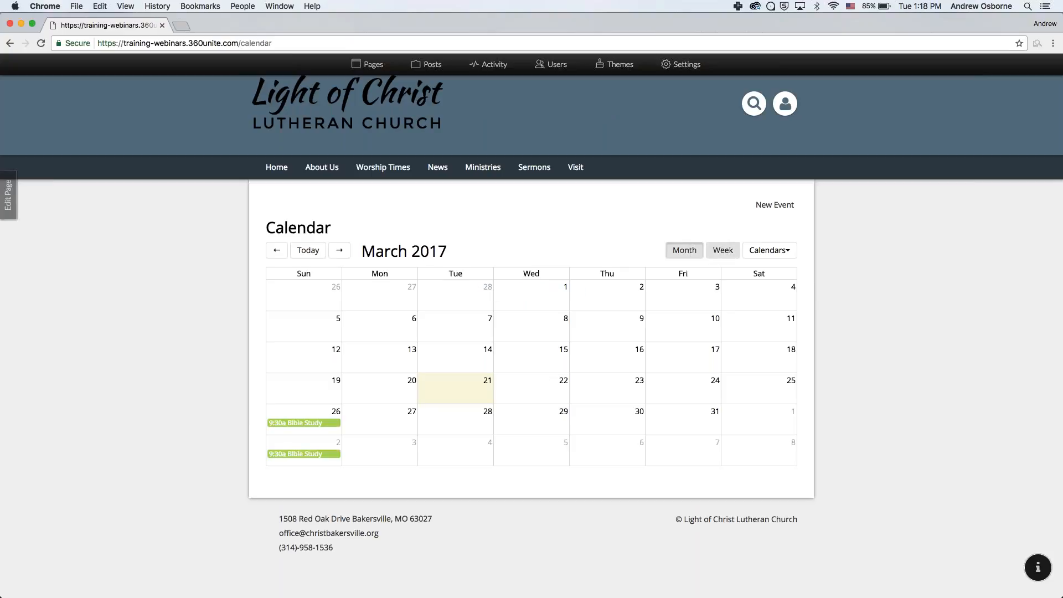
Switch the site-wide calendar to the week view and browse through neighbouring weeks
left_click(730, 254)
left_click(338, 250)
left_click(338, 250)
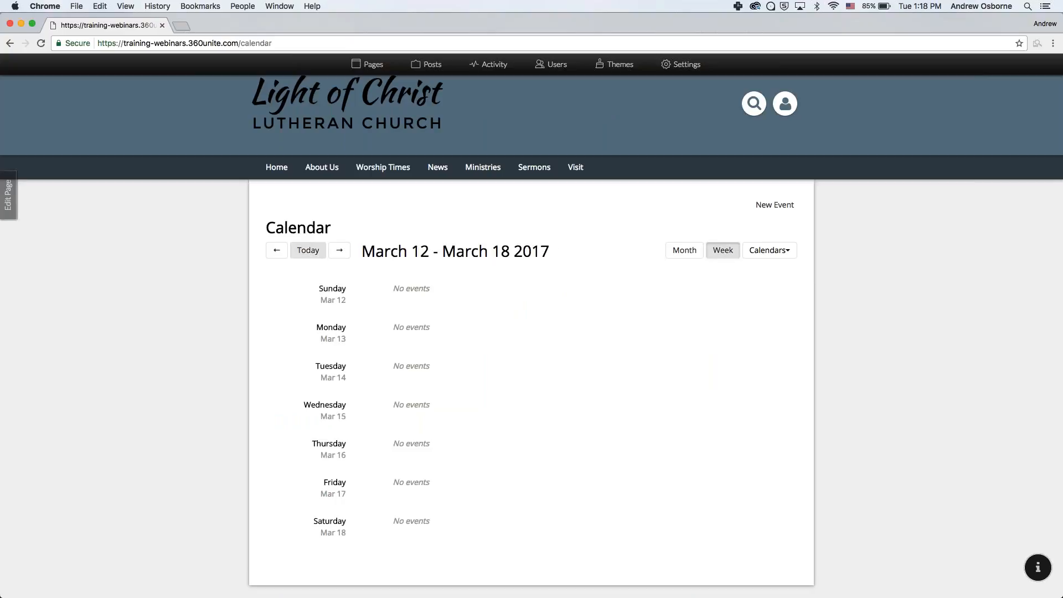
left_click(277, 251)
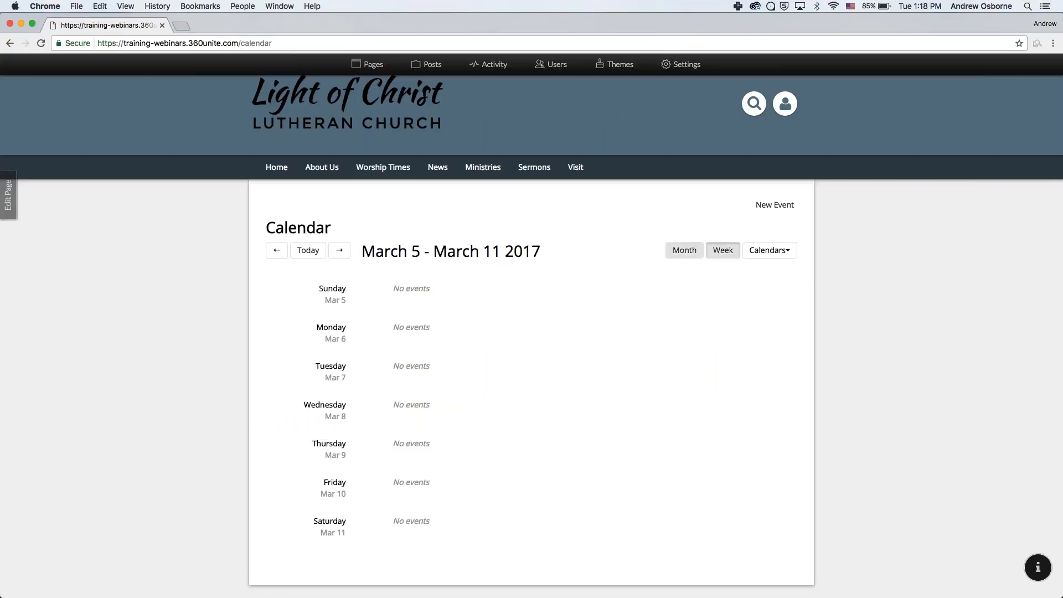
Review which calendars are shown on the site-wide calendar and return it to the month view
left_click(769, 251)
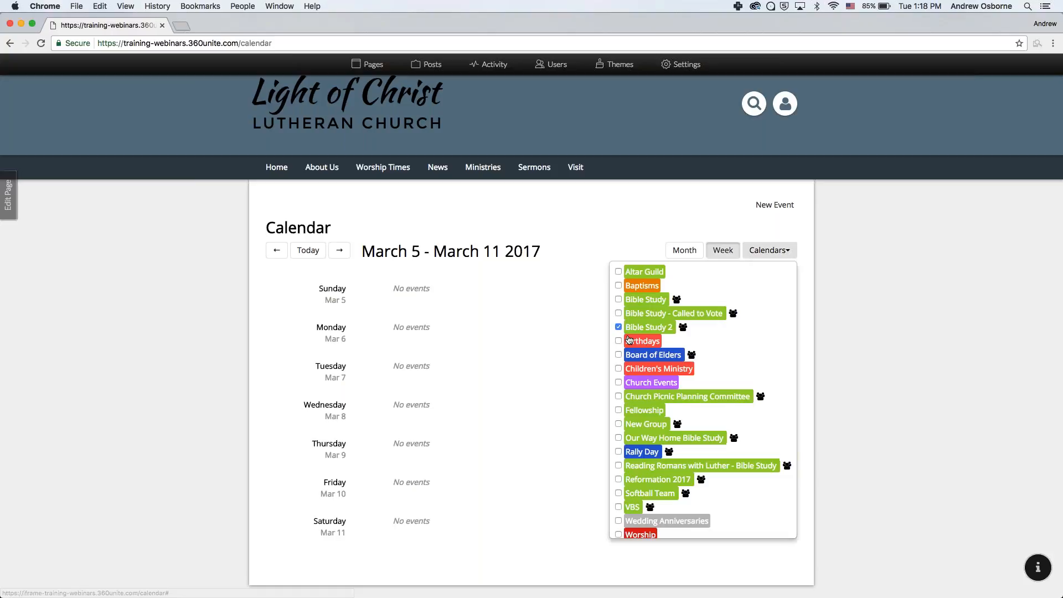
left_click(685, 252)
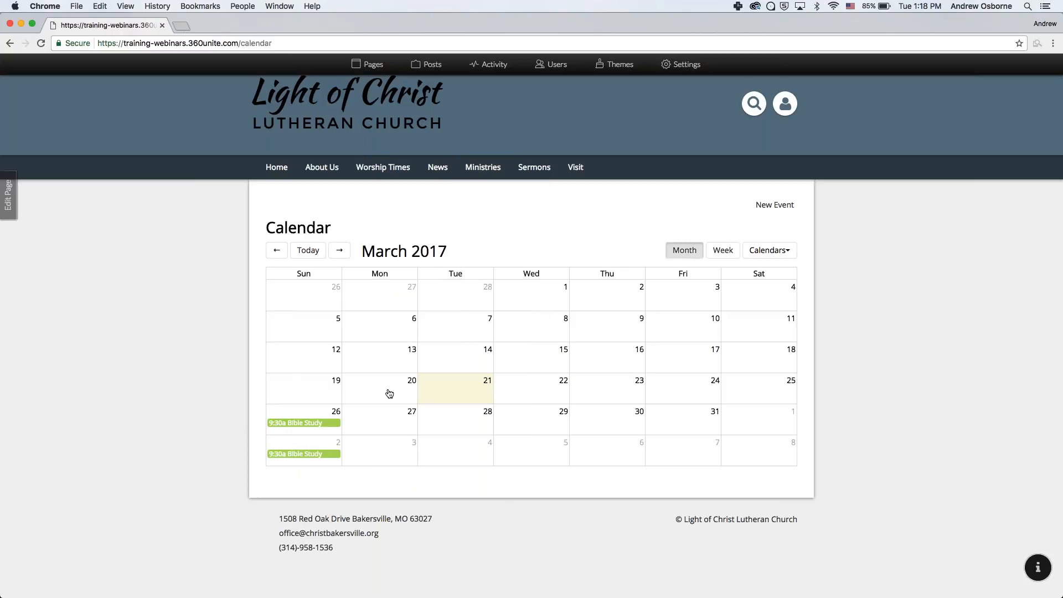
Edit the Bible Study 2 group so Events and Notes are visible to Only Group Members, and save the group
mouse_move(483, 167)
left_click(485, 229)
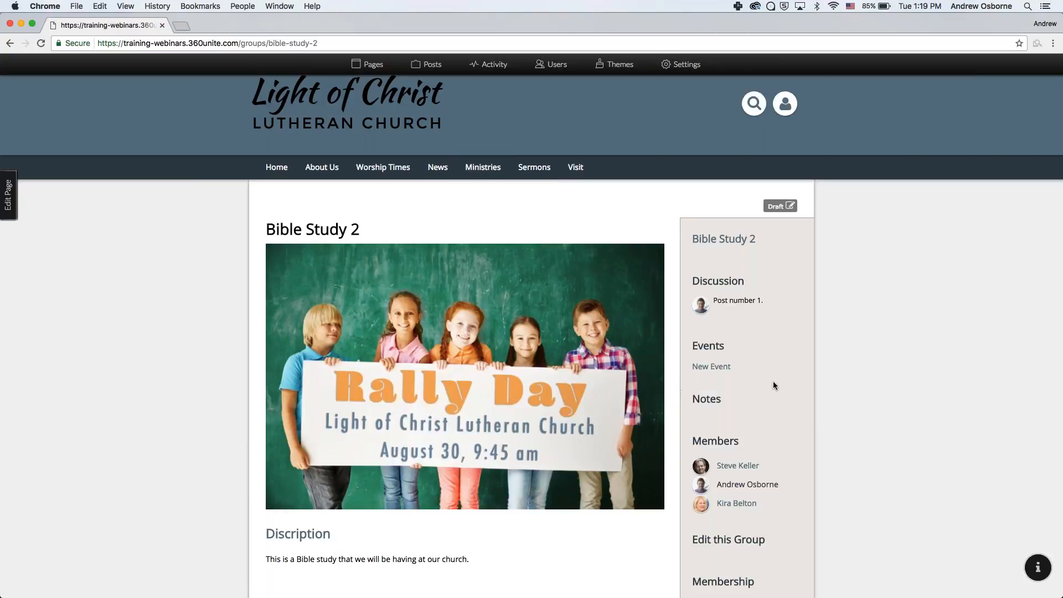
scroll(773, 381, "down", 2)
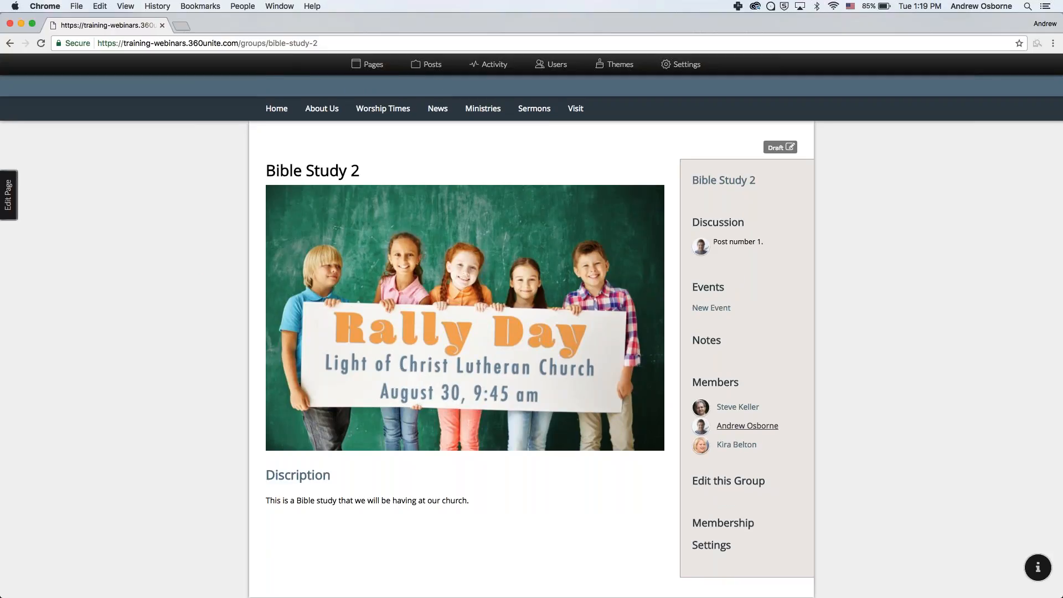
left_click(726, 481)
scroll(288, 499, "down", 5)
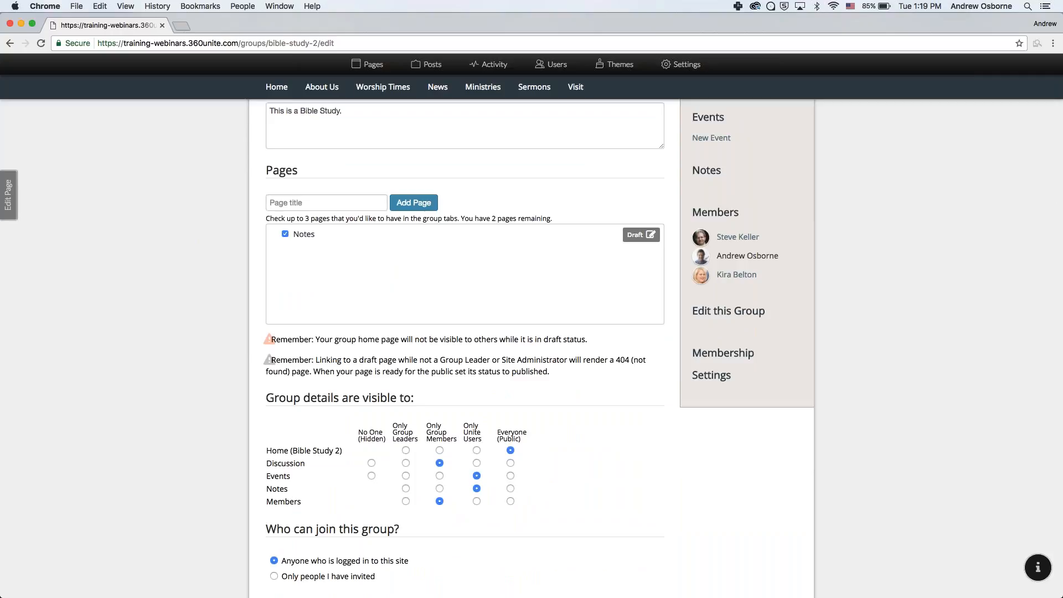
left_click(440, 475)
left_click(440, 489)
scroll(440, 489, "down", 5)
left_click(297, 483)
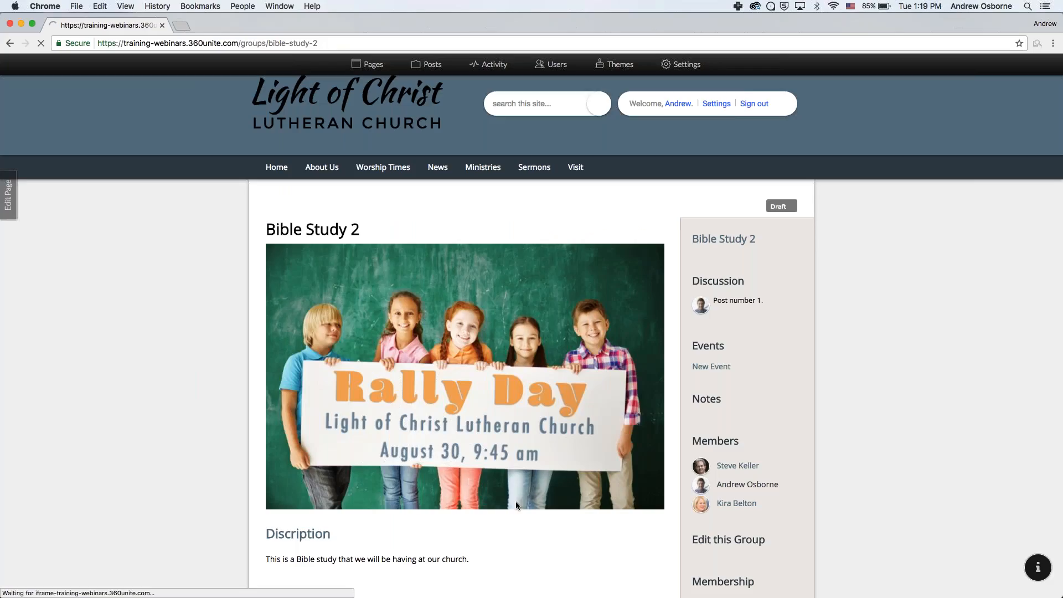
scroll(725, 400, "down", 3)
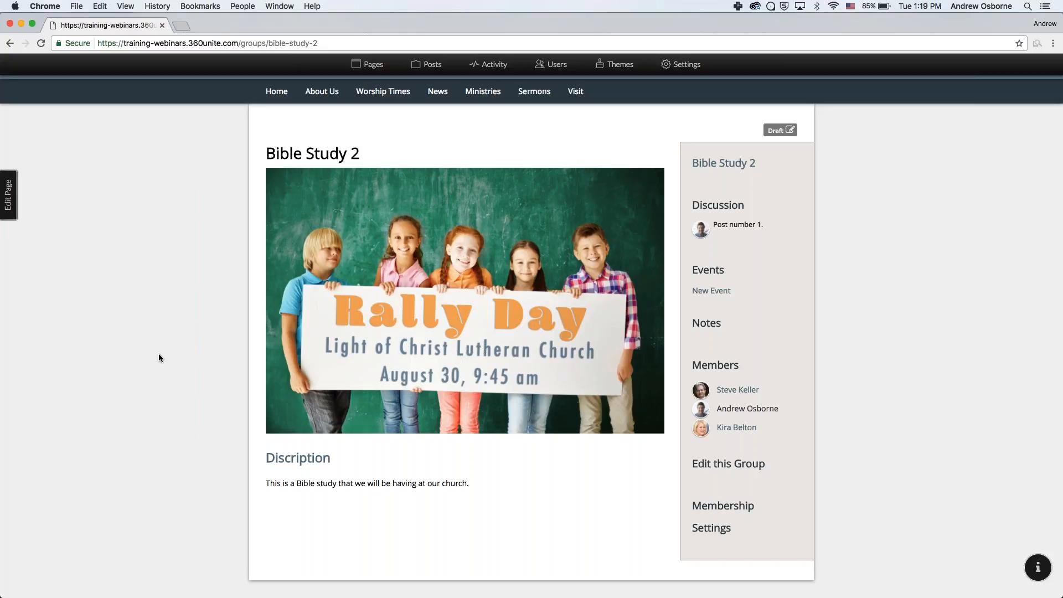
scroll(198, 330, "up", 5)
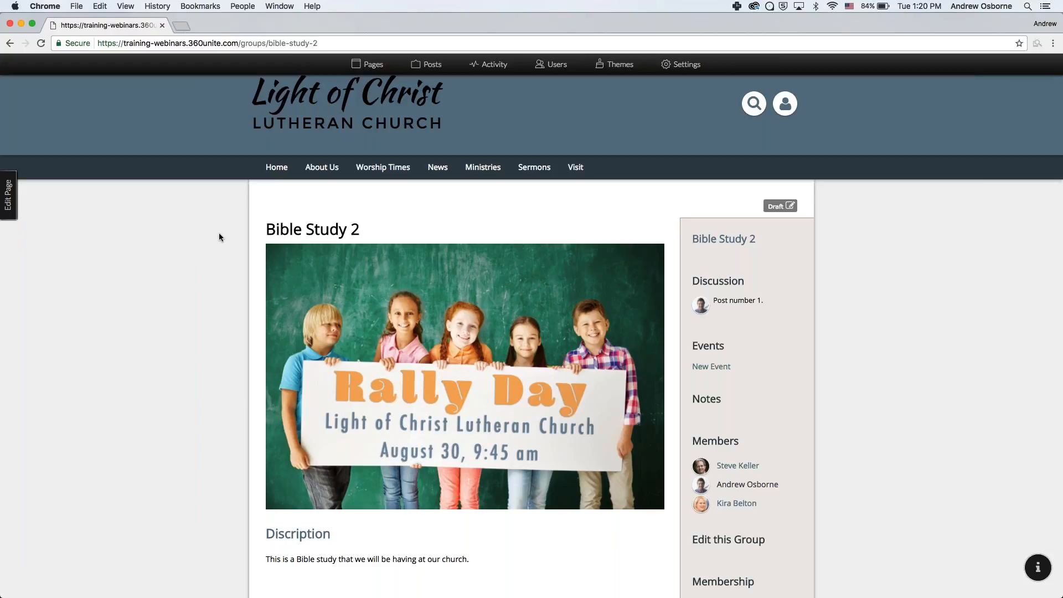
key("ctrl+Left")
left_click(459, 237)
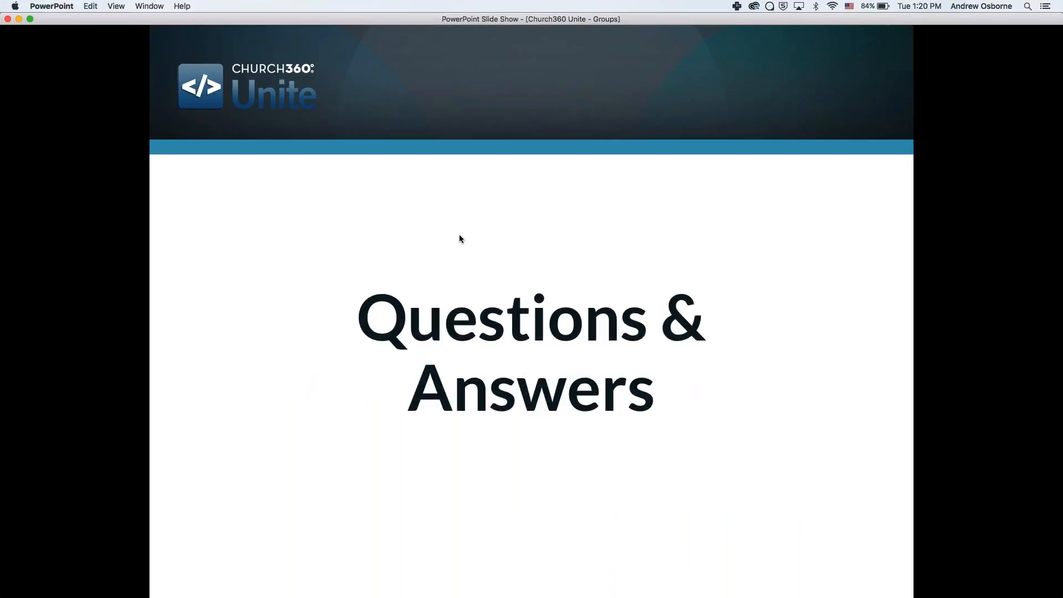
left_click(459, 237)
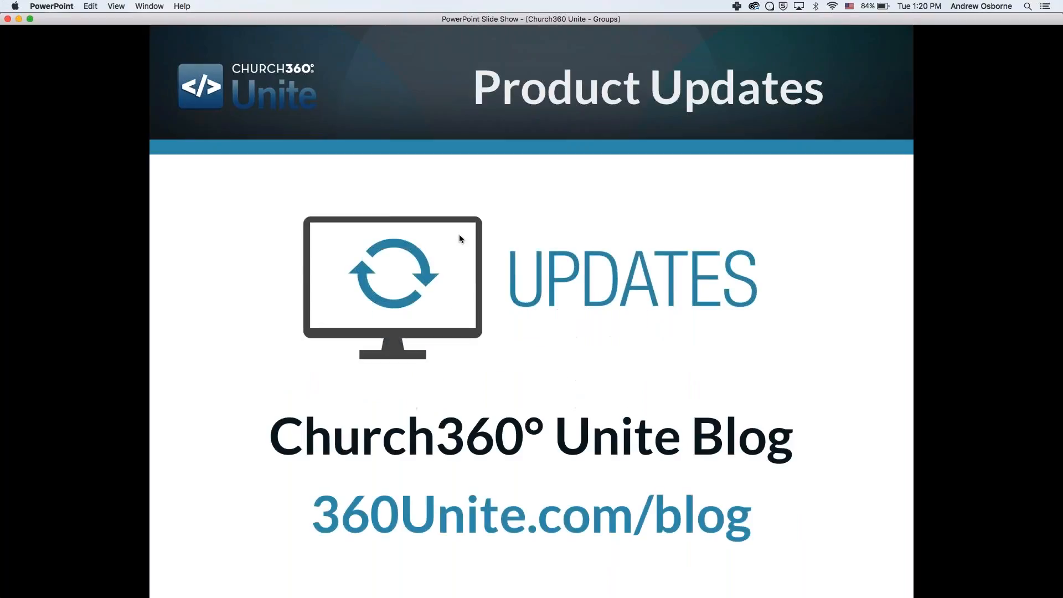